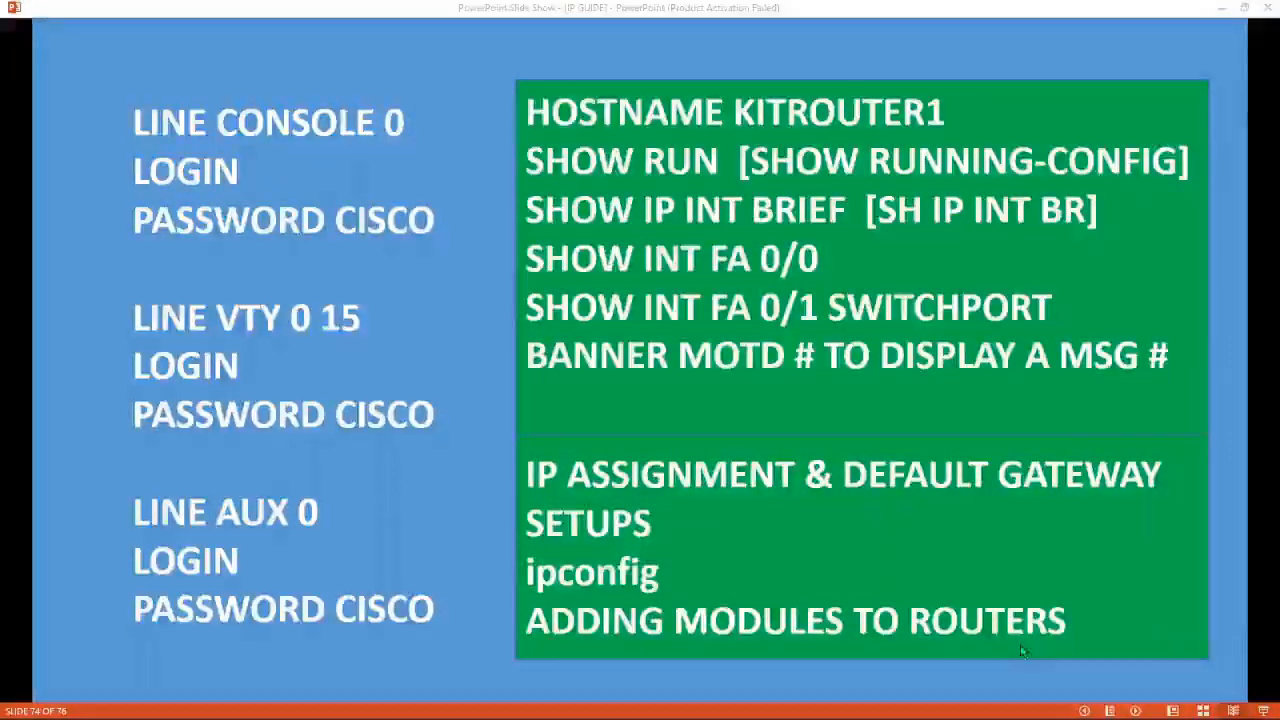
Step: Move the linked Laptop2, Router1 and PC3 group above Server1 and place a duplicate of the group below Server1
drag(241, 183, 281, 212)
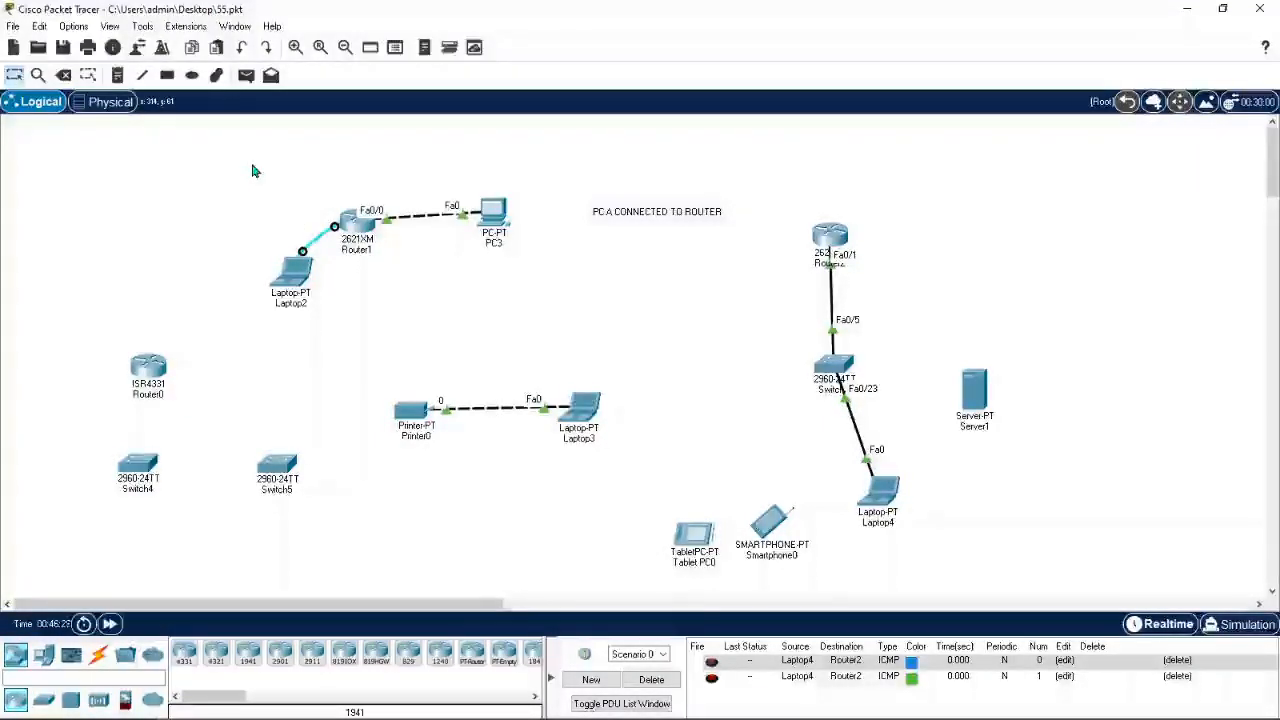
drag(244, 167, 568, 321)
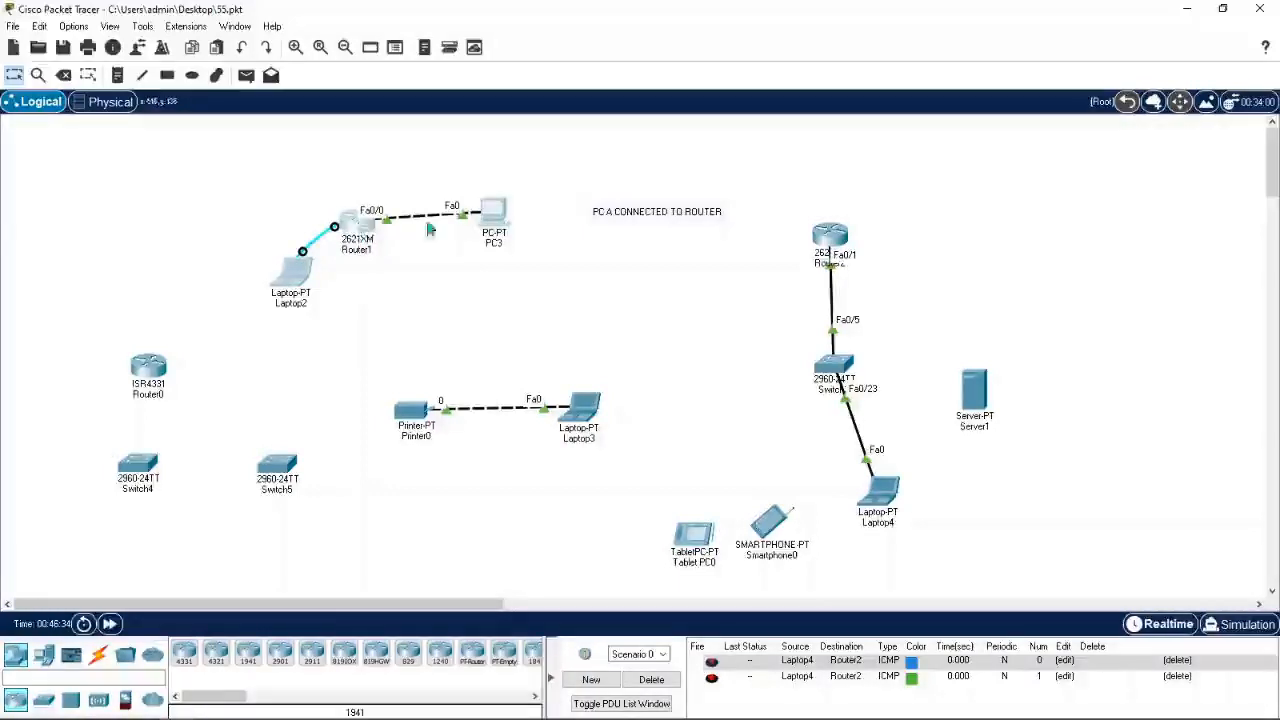
drag(491, 214, 1127, 194)
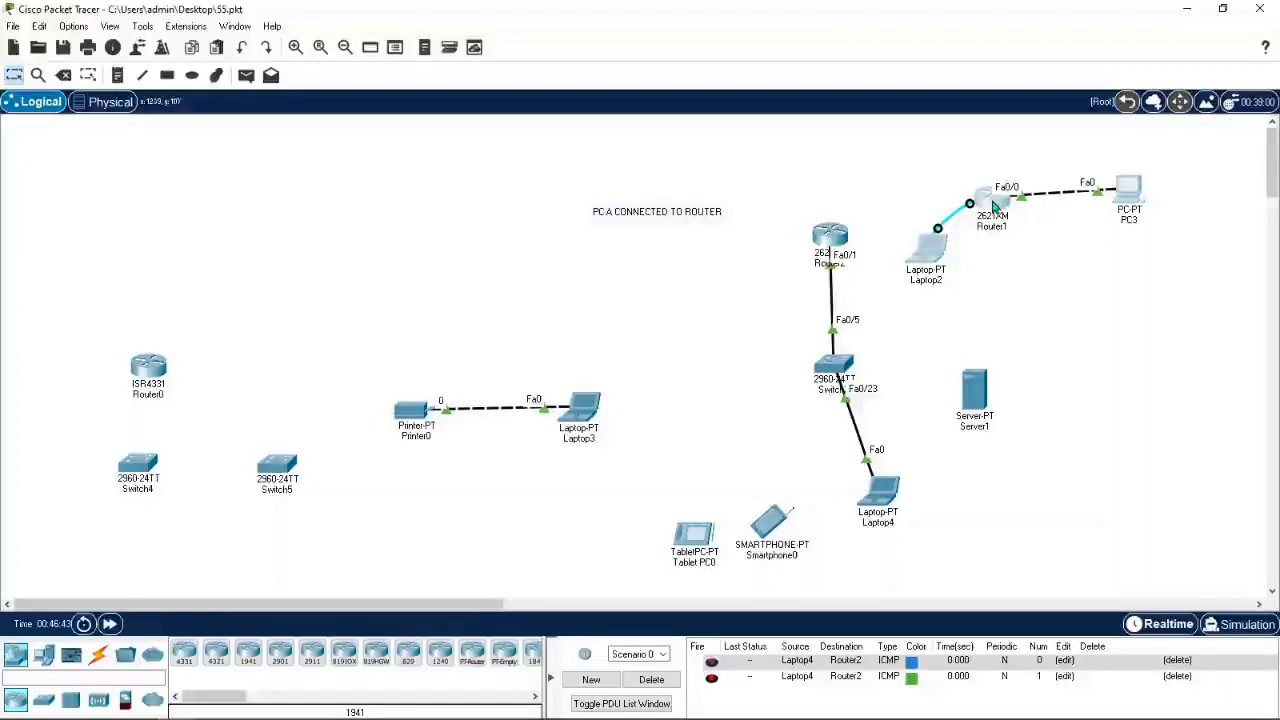
drag(995, 207, 1070, 466)
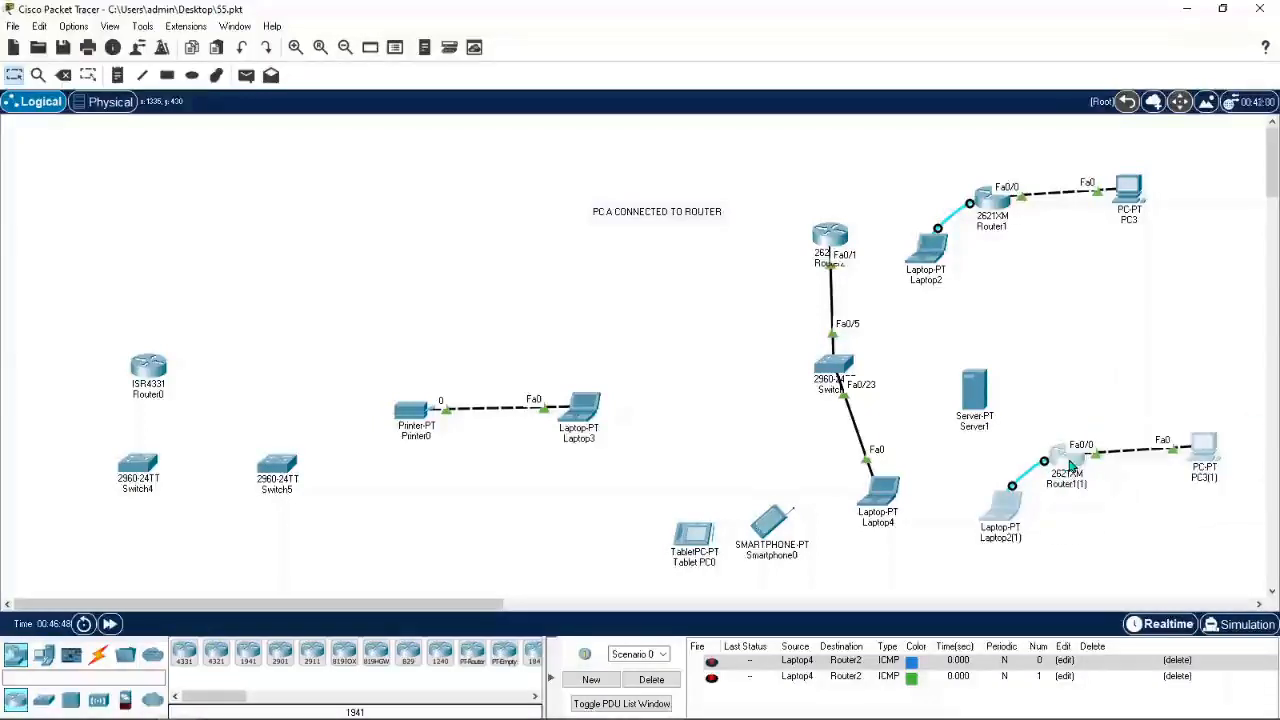
click(1075, 344)
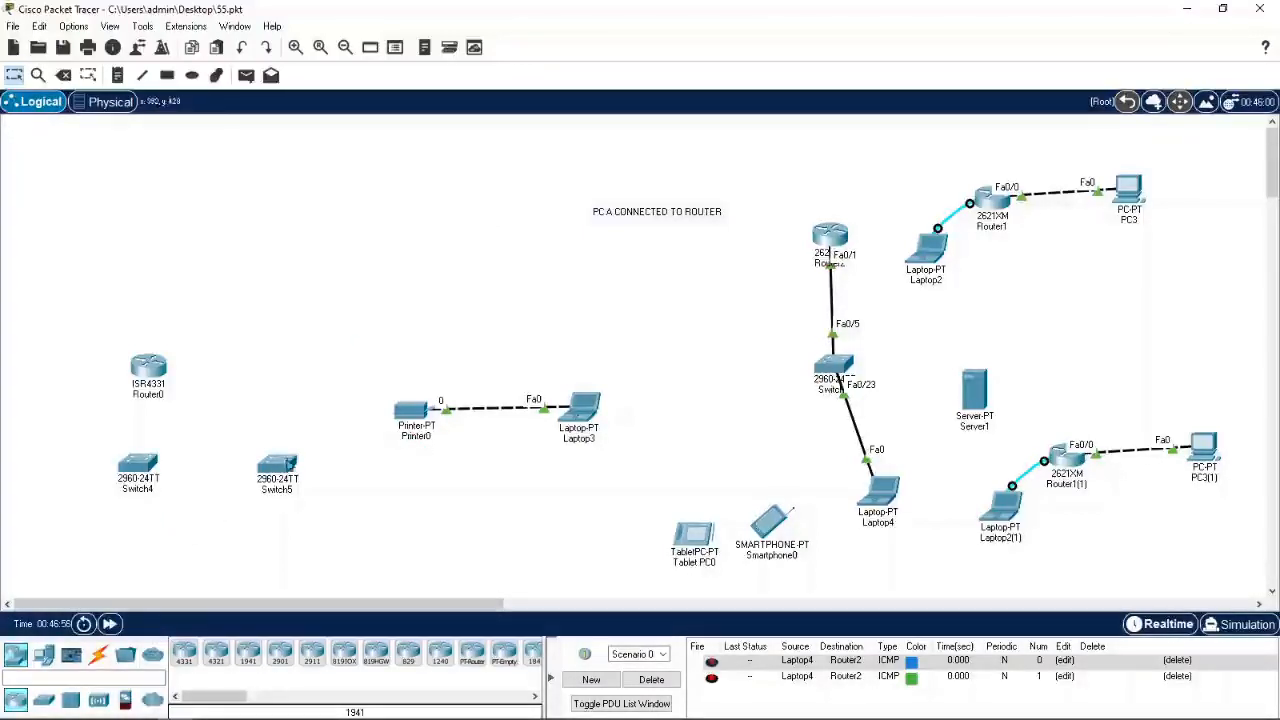
Step: Add two laptops side by side in the empty area above Router0
click(45, 656)
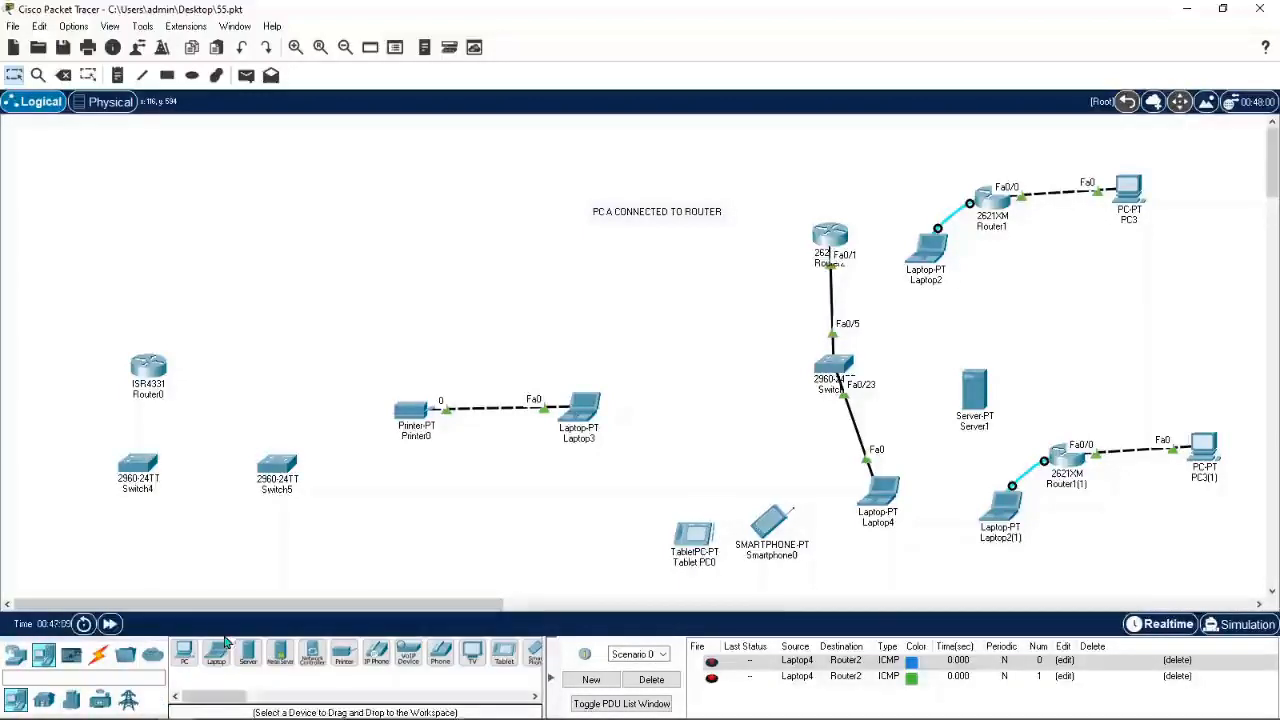
drag(216, 655, 109, 212)
drag(220, 651, 315, 216)
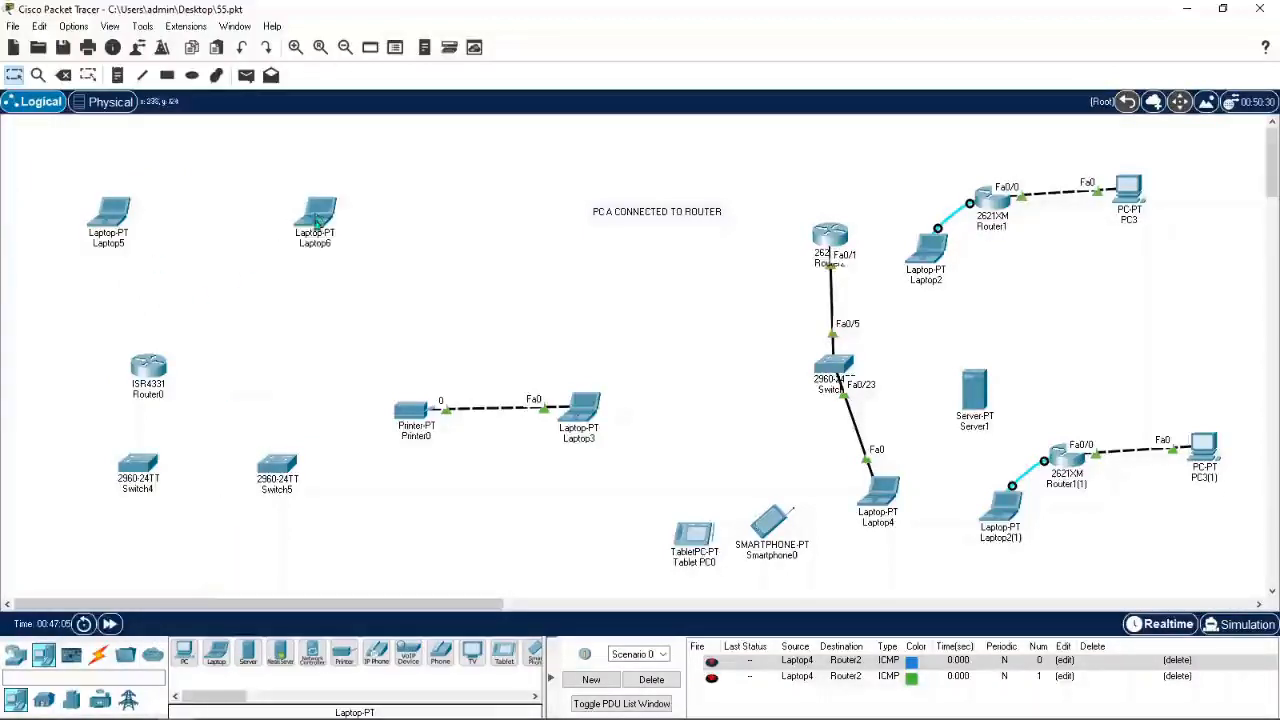
Step: Connect Laptop5 and Laptop6 through their FastEthernet0 ports with a copper cross-over cable
click(98, 654)
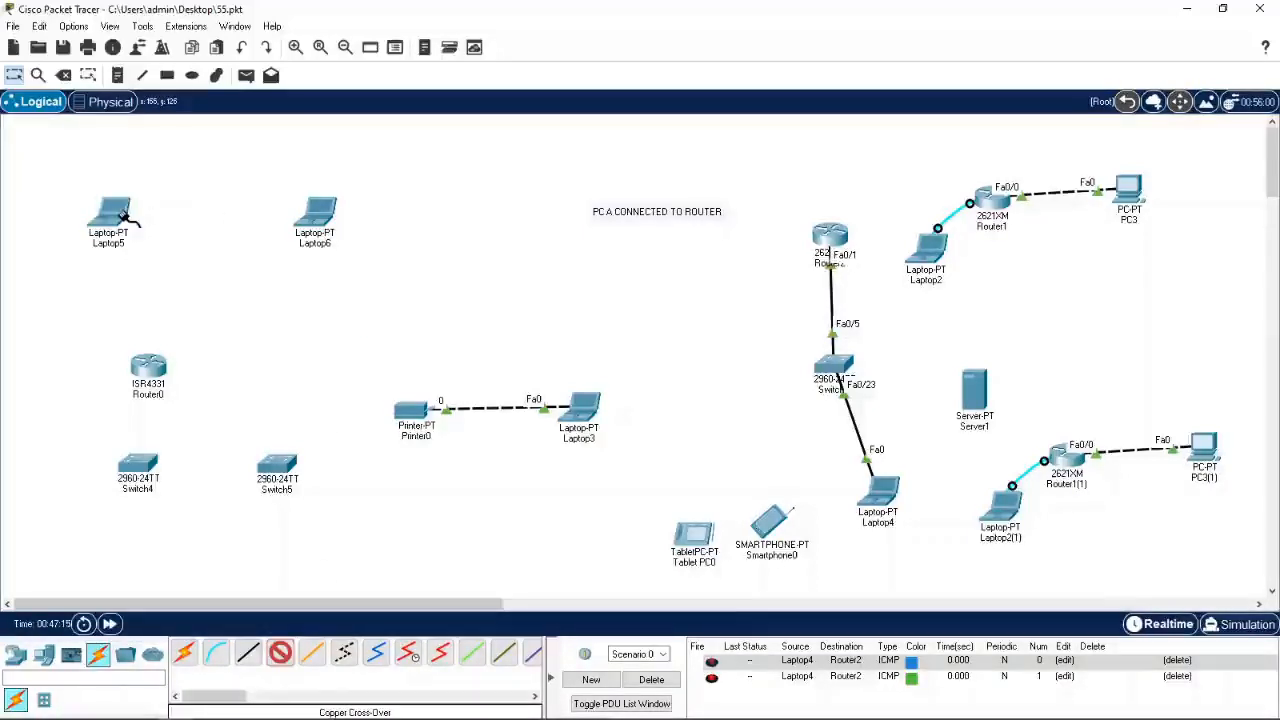
click(122, 216)
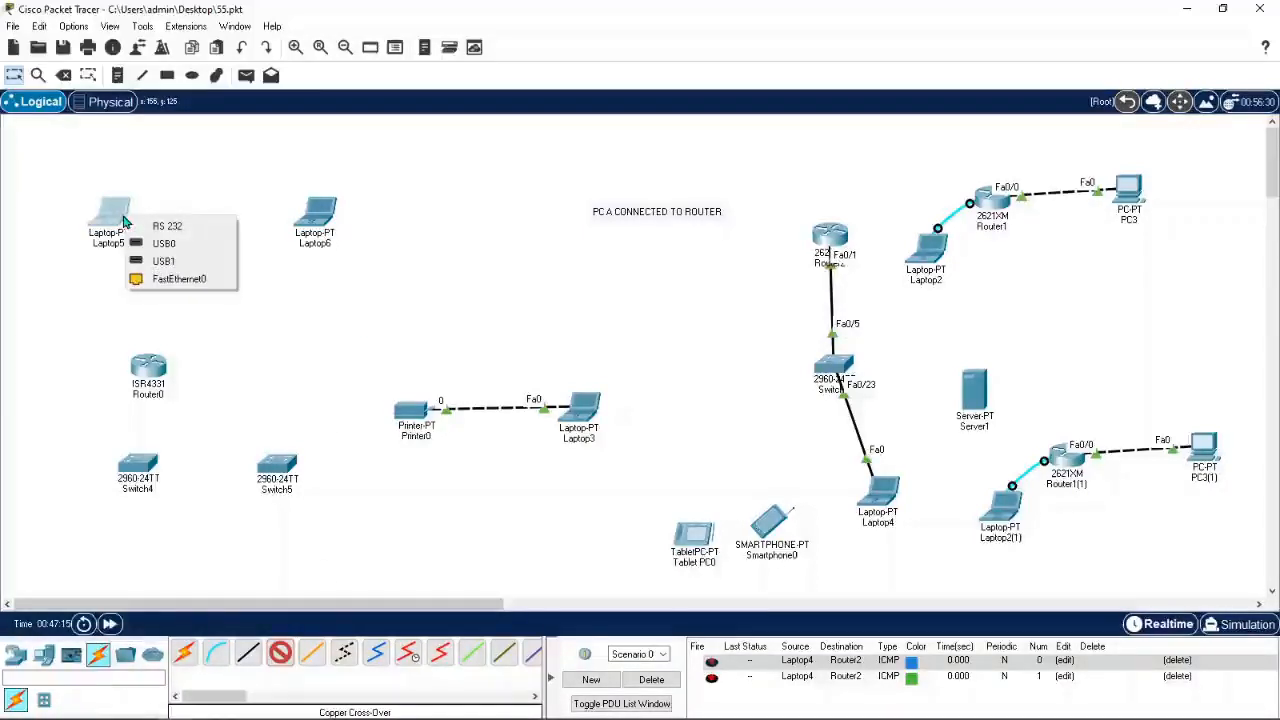
click(180, 280)
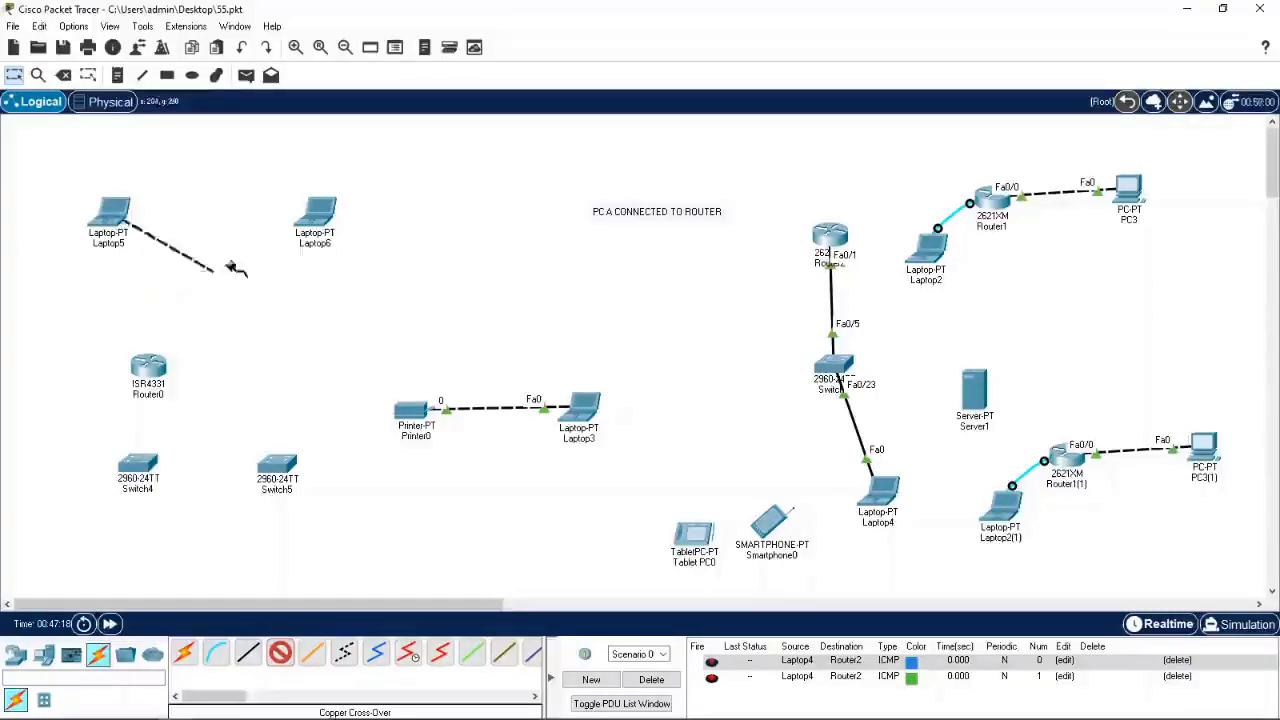
click(318, 214)
click(377, 279)
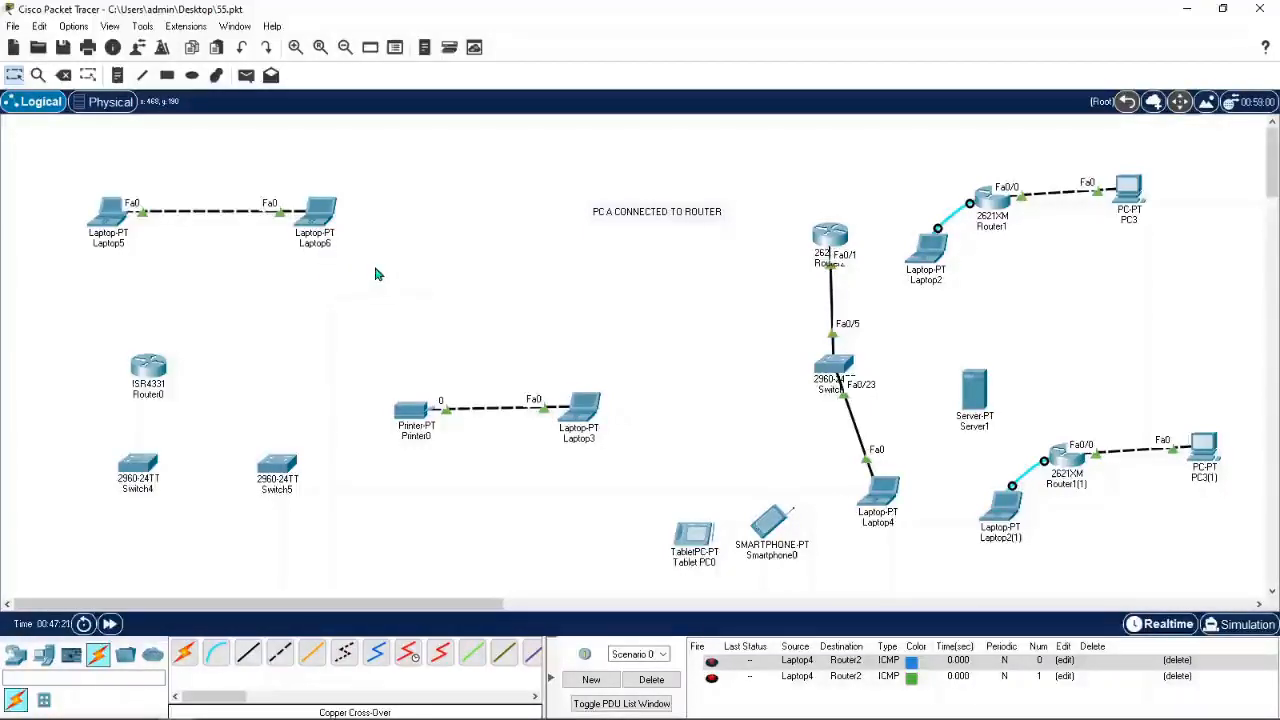
Step: Configure Laptop5 with the static IPv4 address 192.168.10.20 and subnet mask 255.255.255.0
click(110, 212)
click(488, 119)
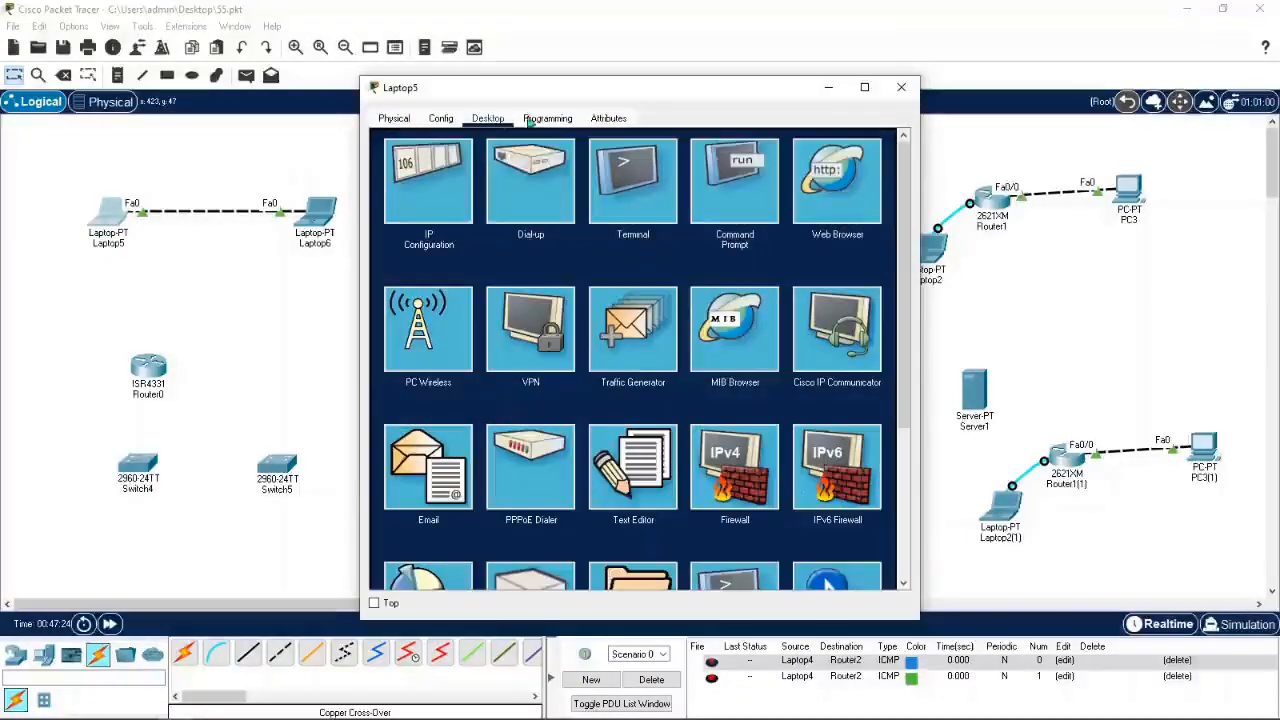
click(428, 182)
click(578, 228)
text(19)
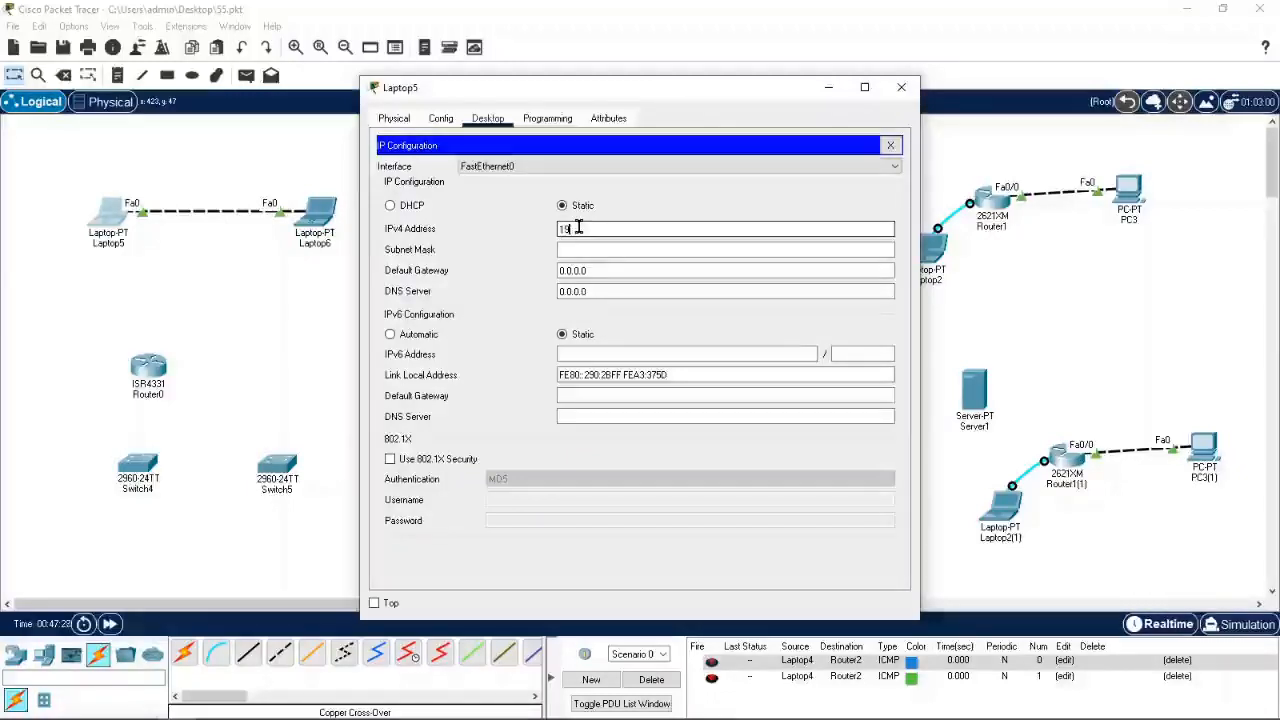
text(2.168.)
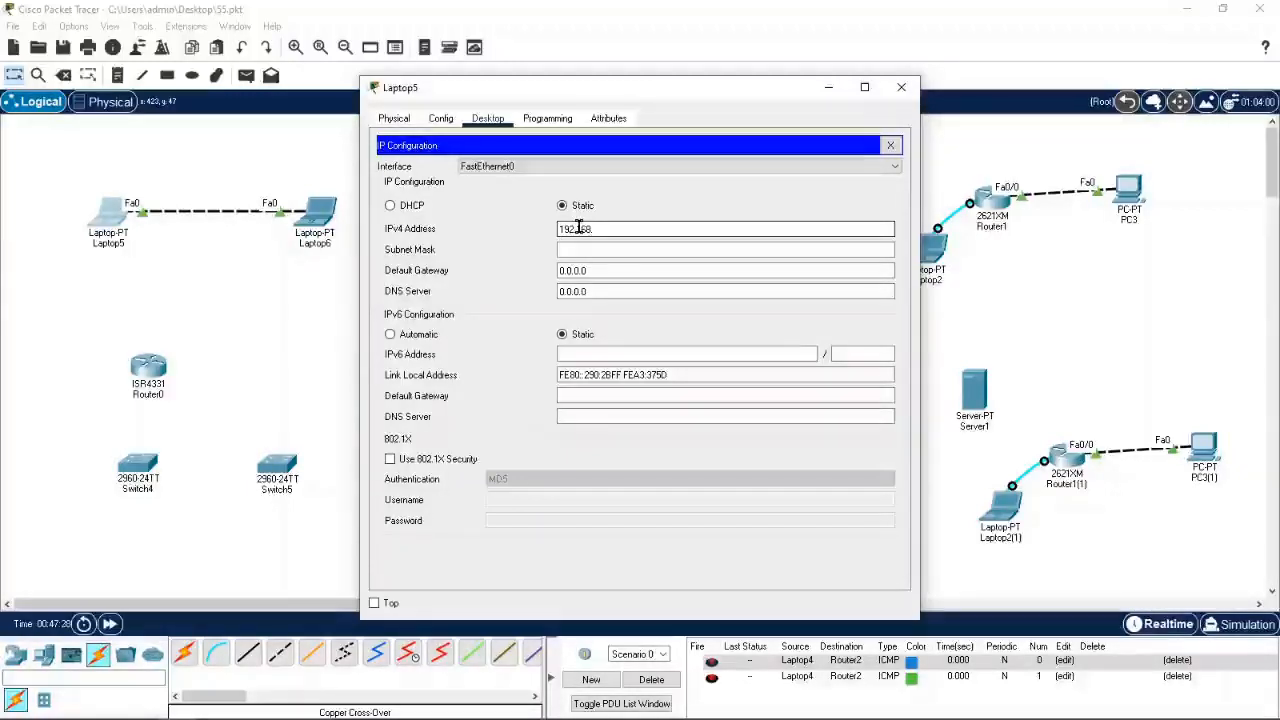
text(10.20)
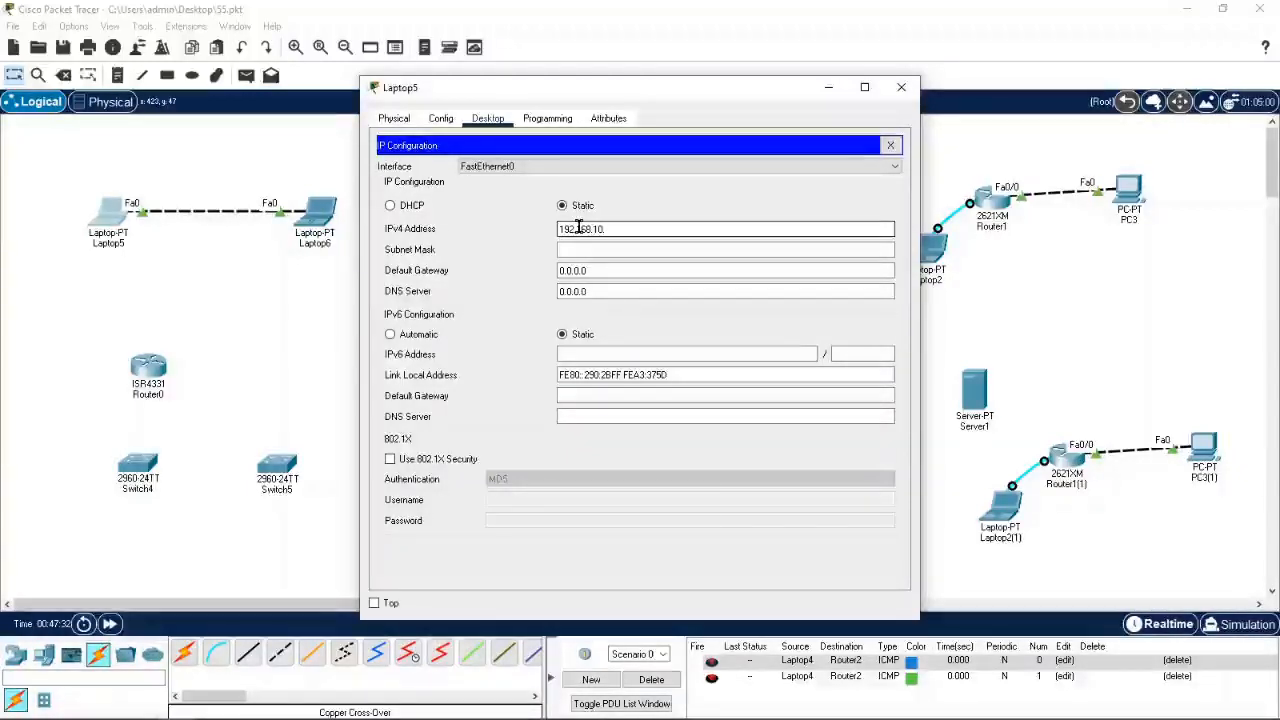
click(625, 250)
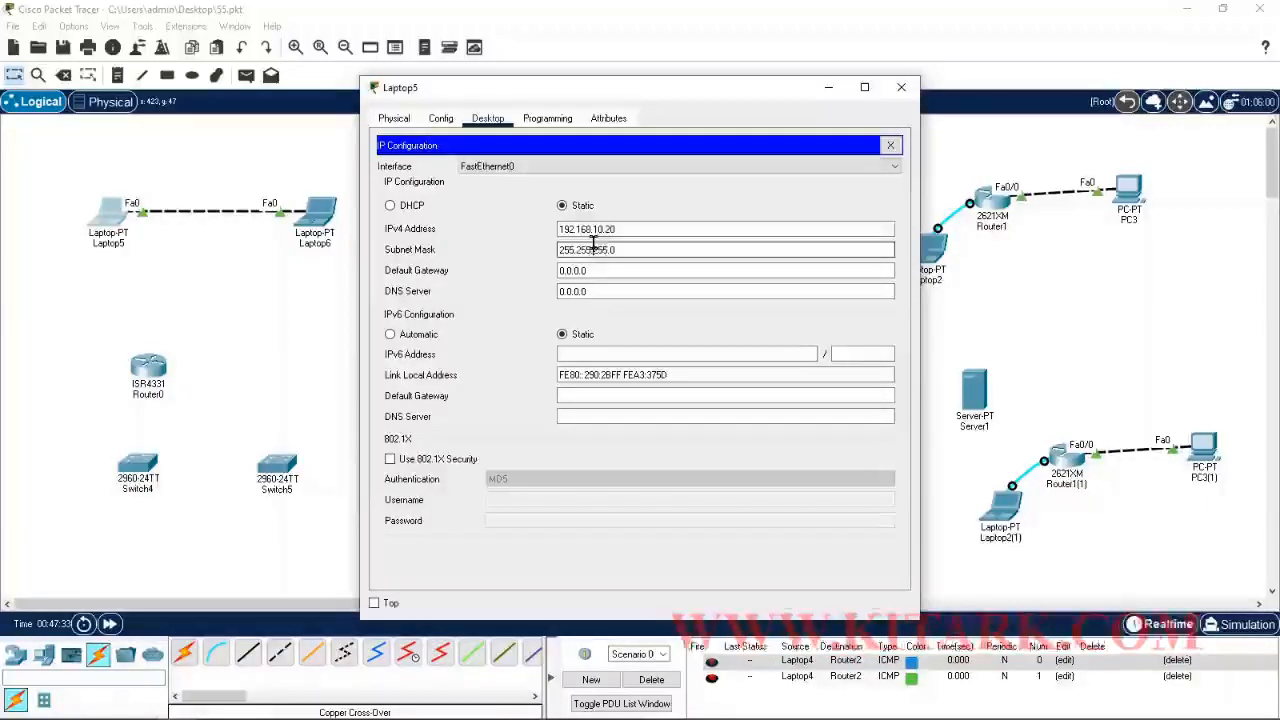
drag(625, 252, 528, 251)
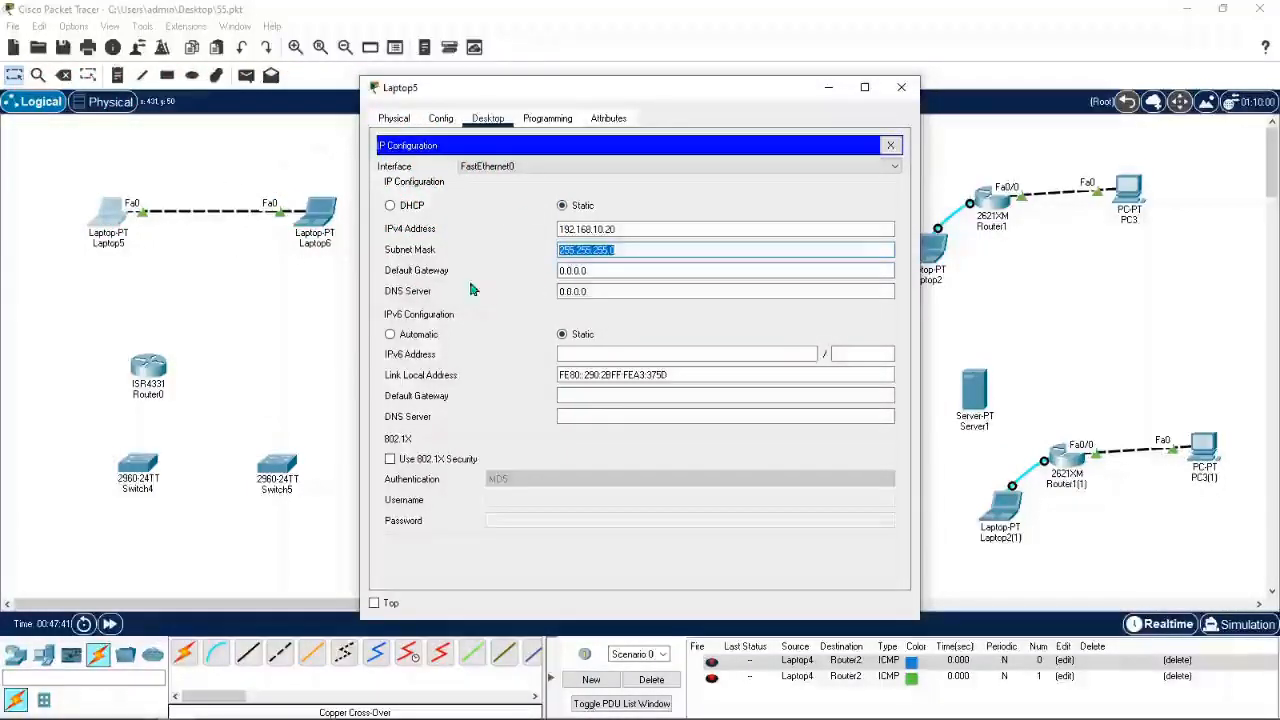
click(901, 87)
Step: Configure Laptop6 with the static IPv4 address 192.168.10.40 and subnet mask 255.255.255.0
click(318, 222)
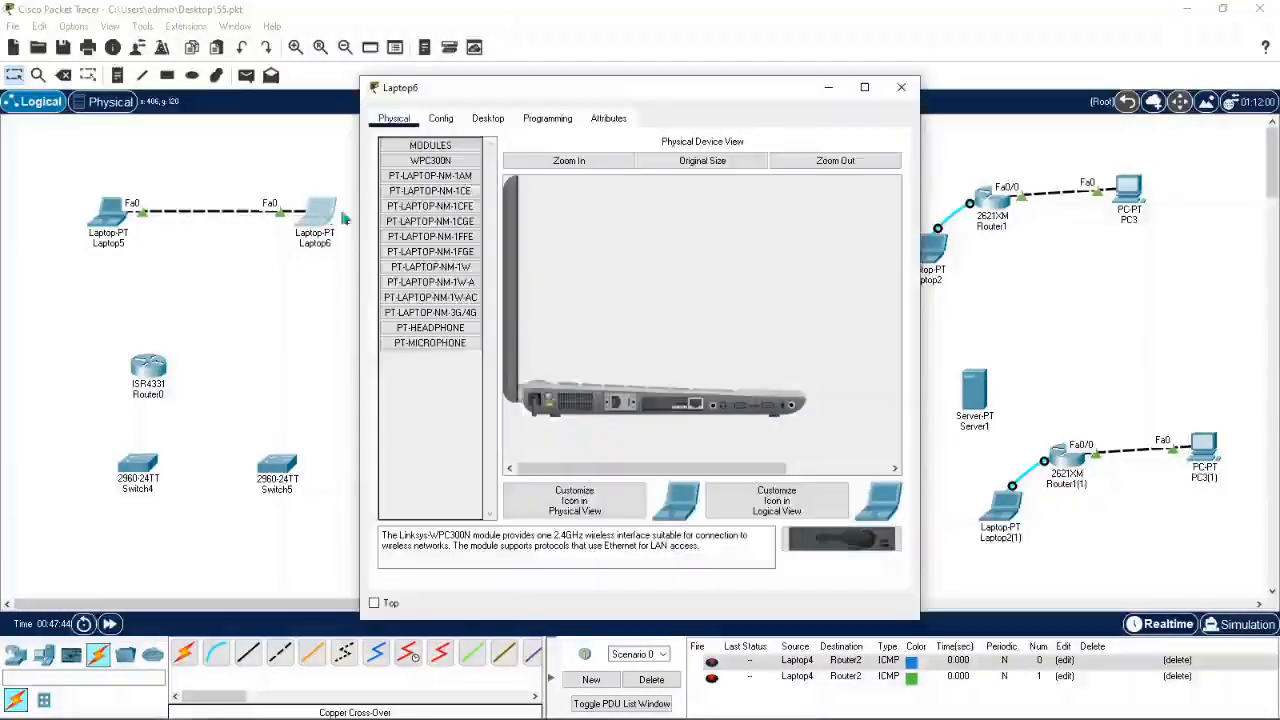
click(488, 118)
click(460, 160)
click(613, 229)
text(192.16)
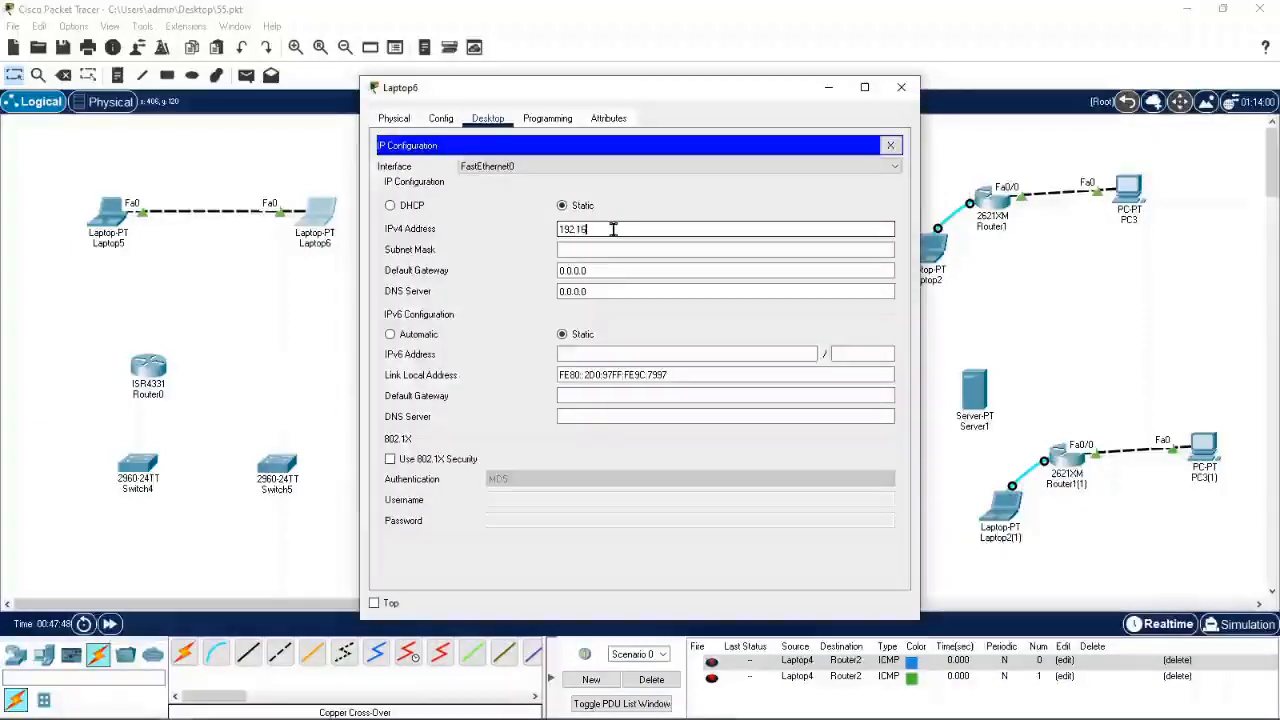
text(8.10.40)
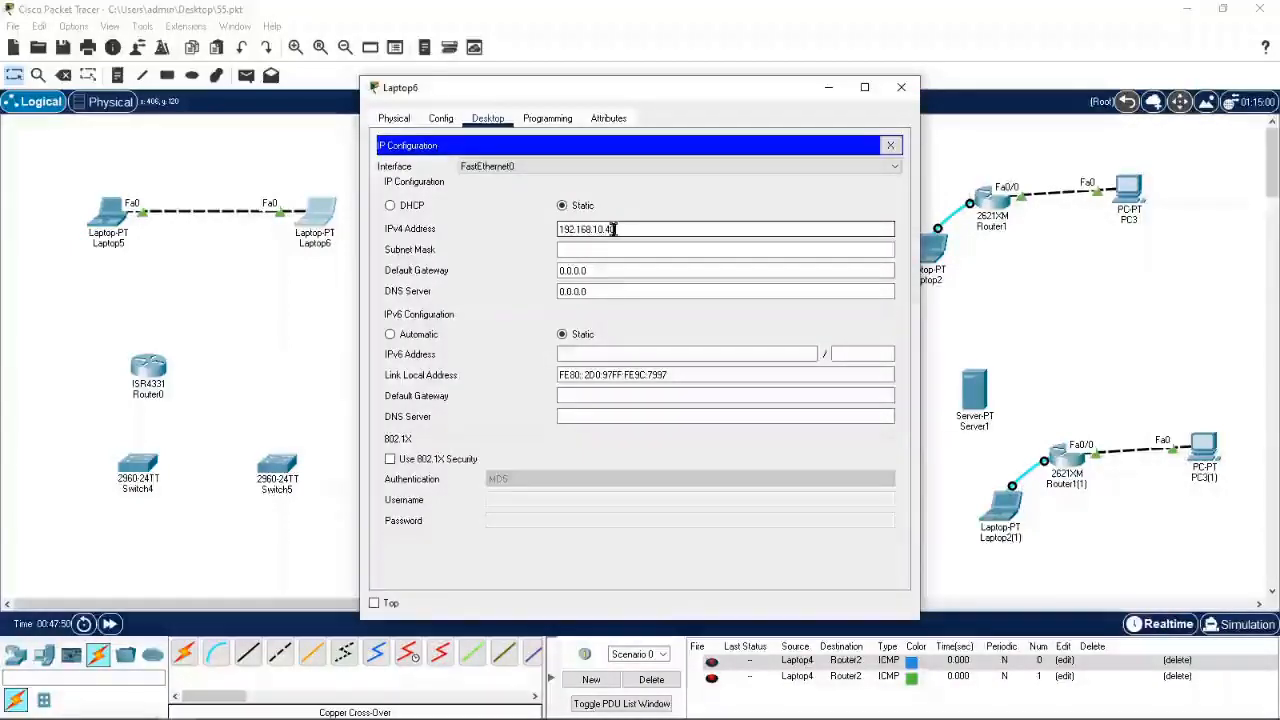
click(623, 251)
click(578, 272)
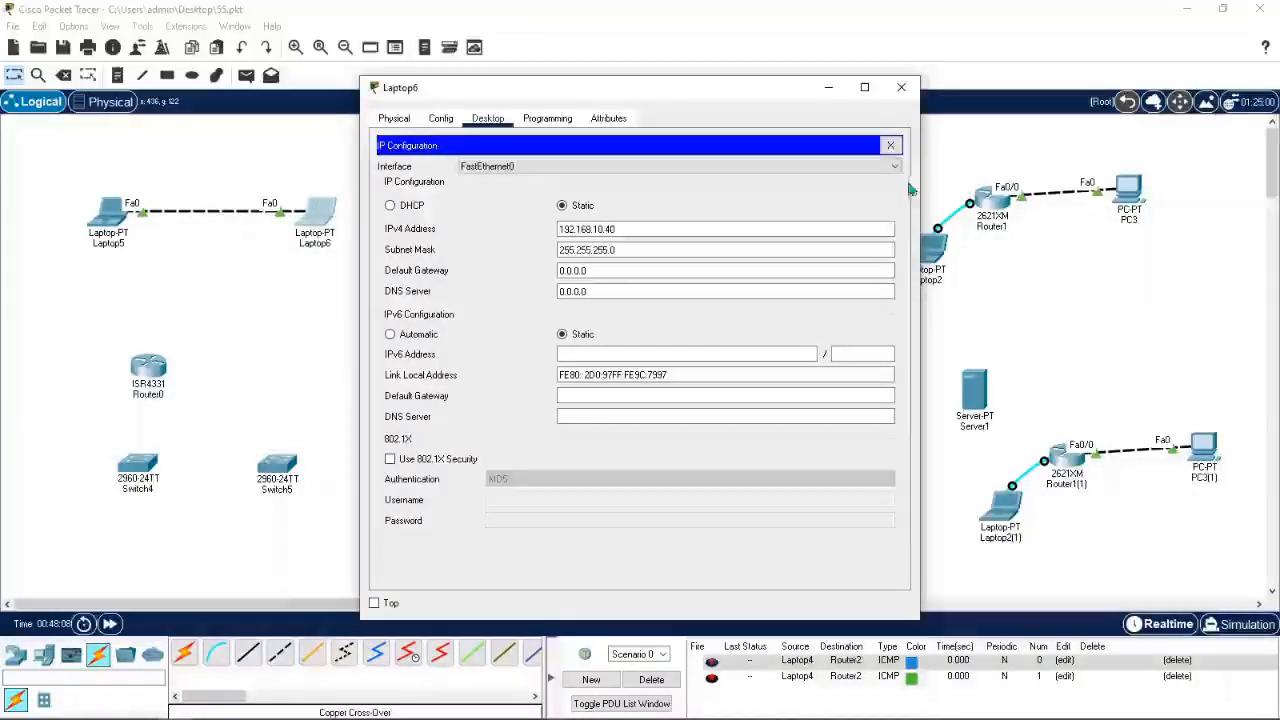
click(895, 150)
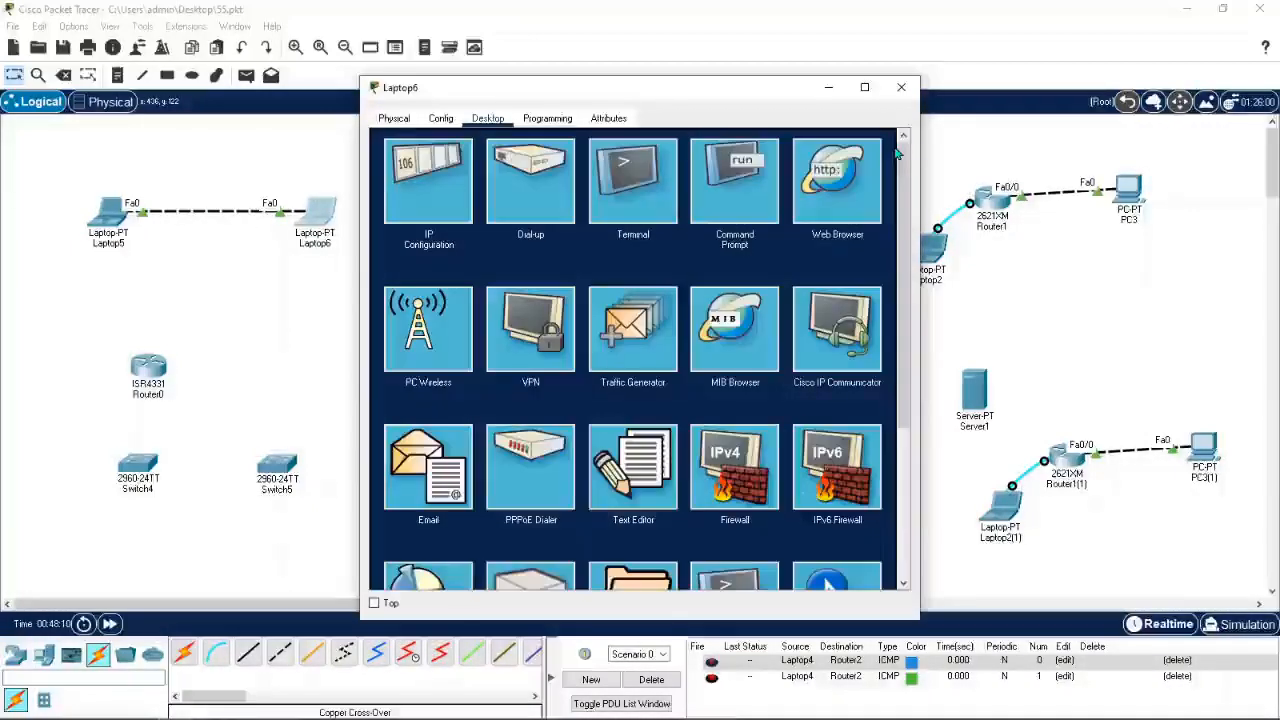
Step: Ping 192.168.10.20 from Laptop6's command prompt to test the link to Laptop5
click(752, 190)
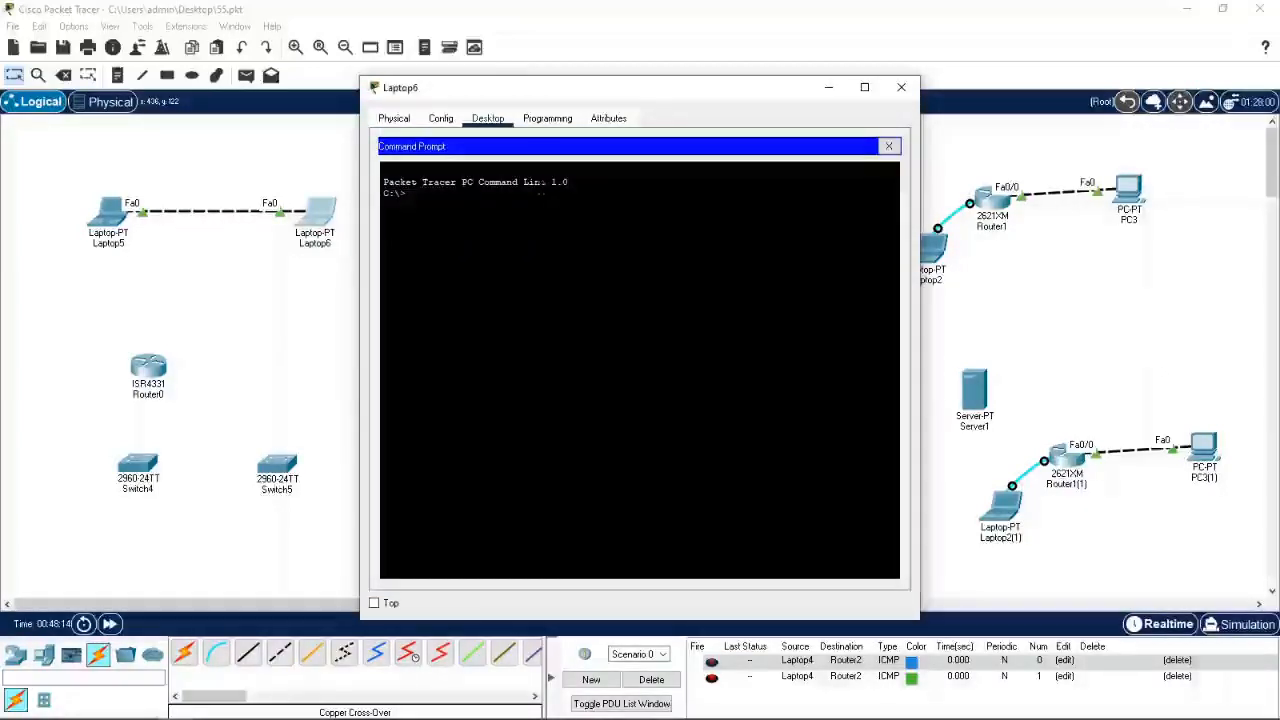
text(PING 19)
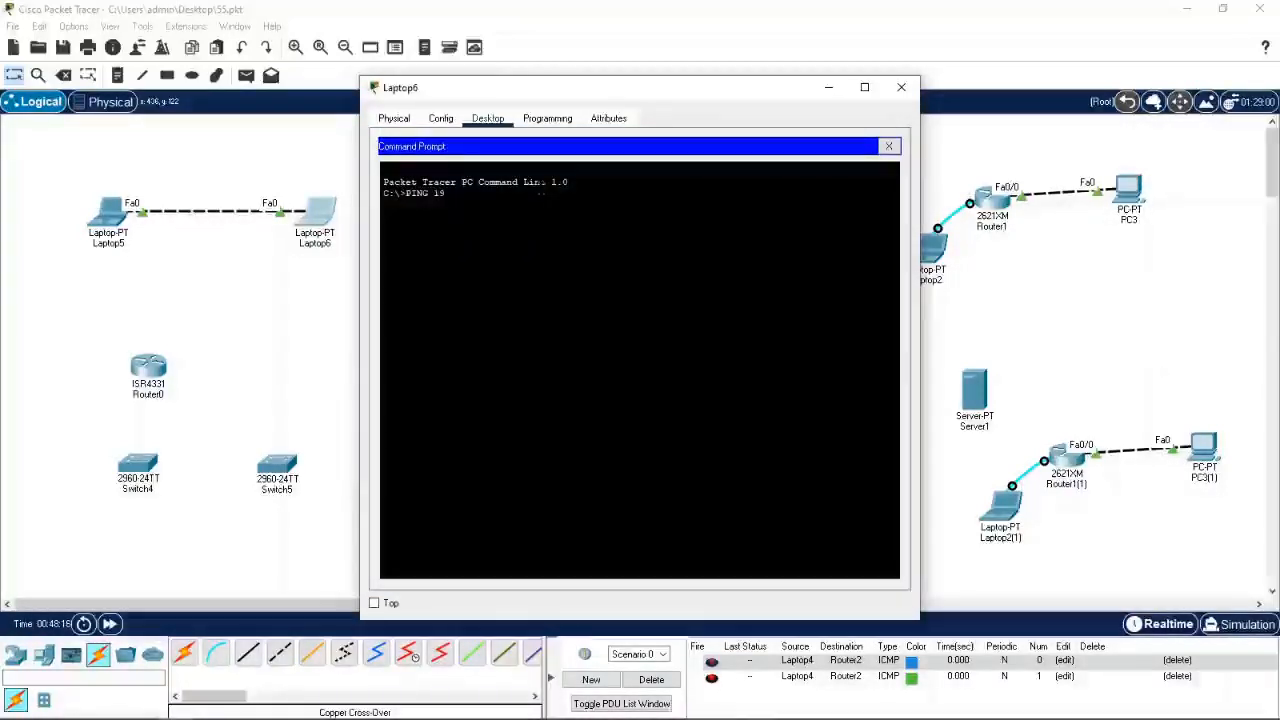
text(2.168.1)
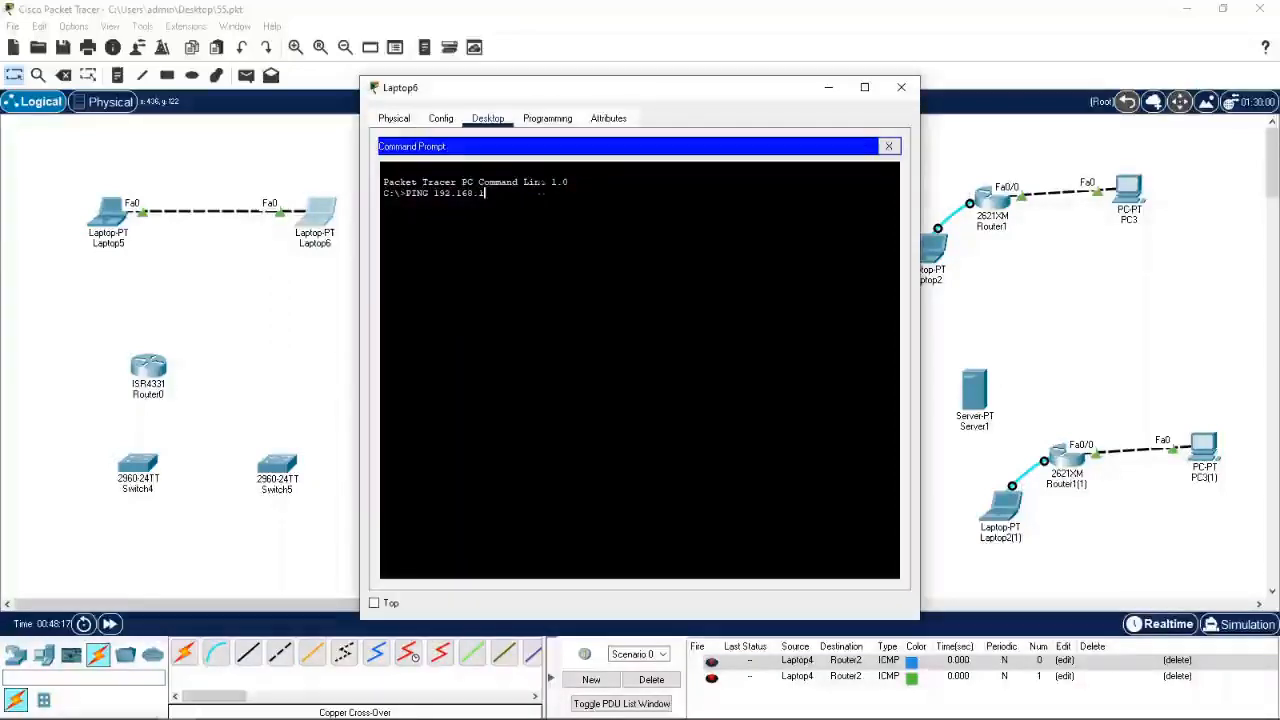
text(0.20)
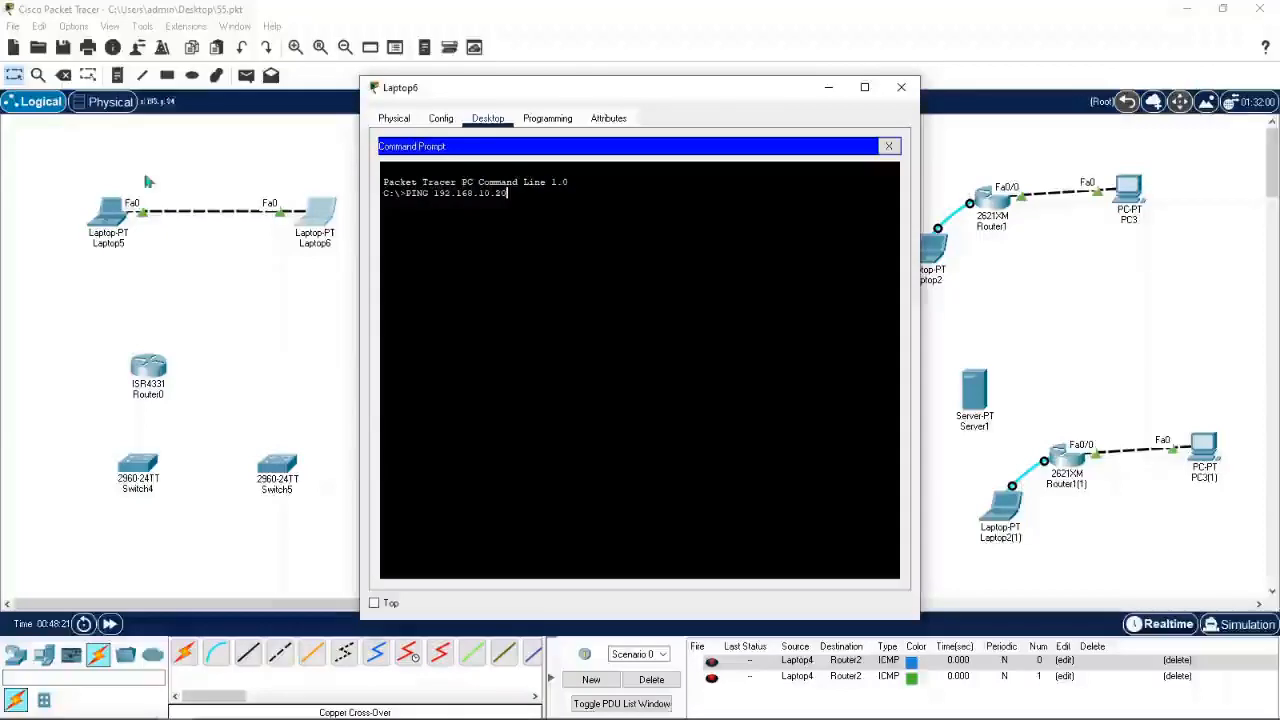
key(Return)
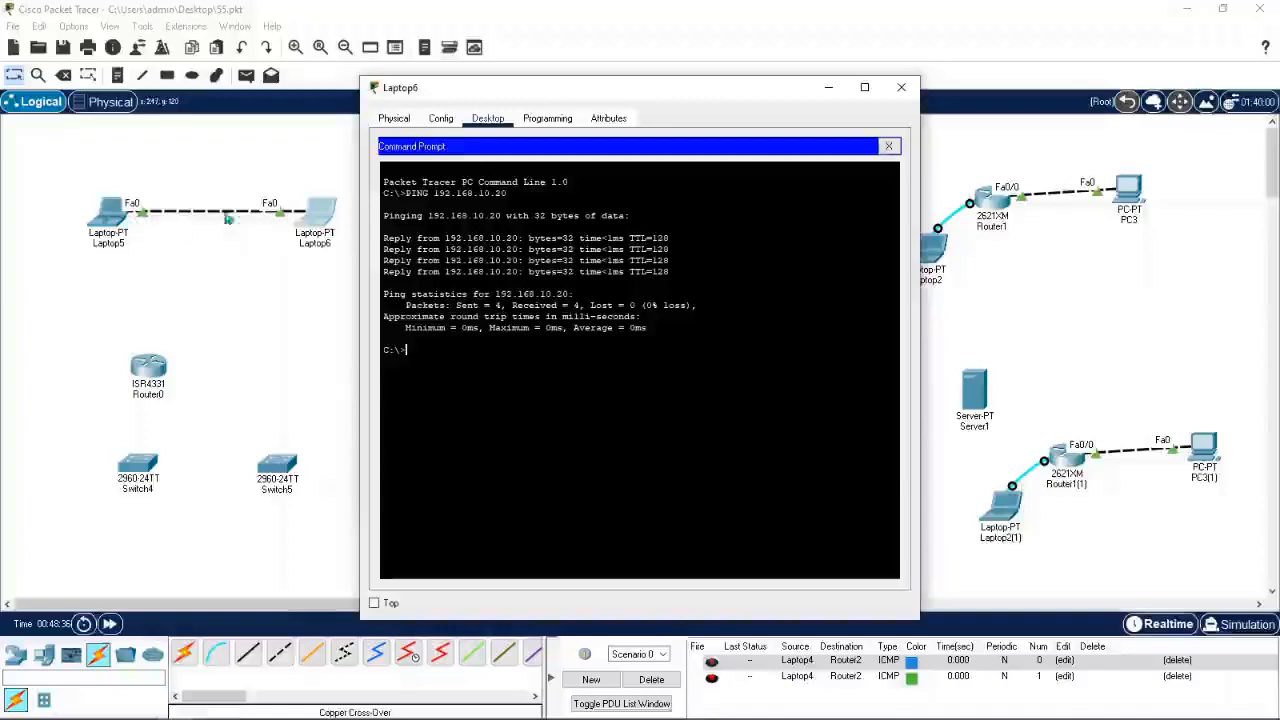
click(901, 87)
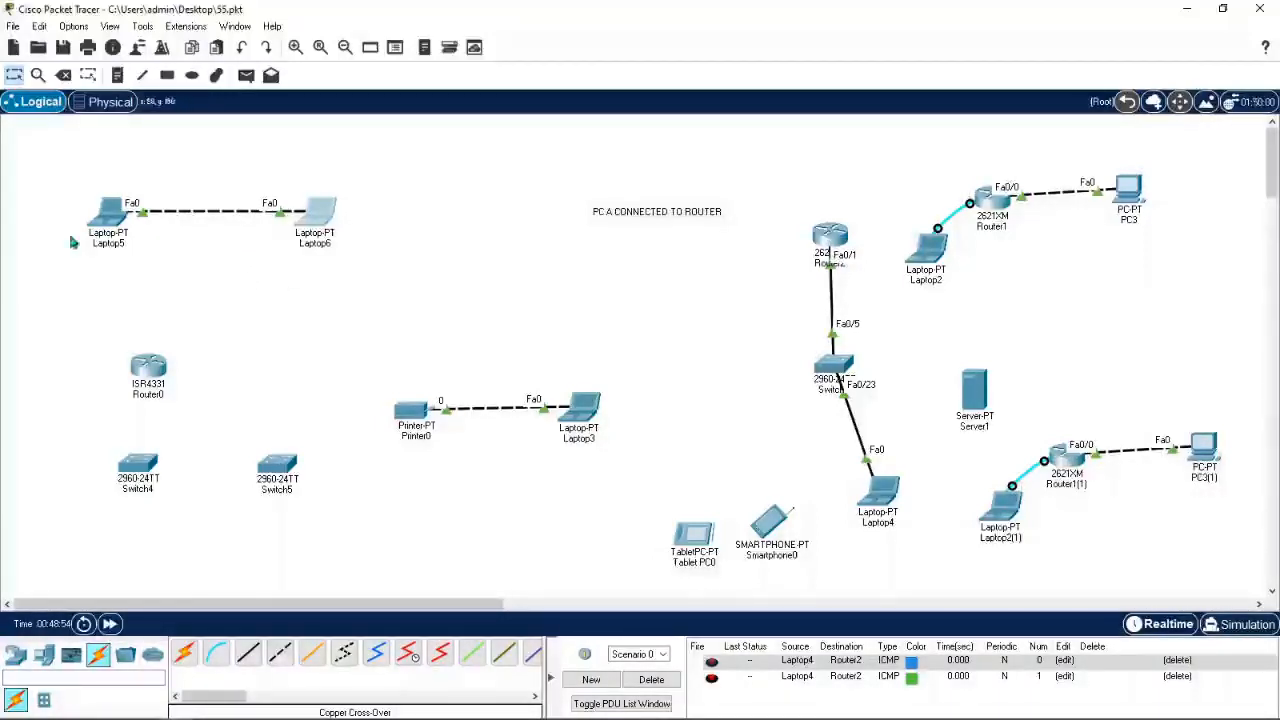
Step: Add a PC and two laptops to the free area between Laptop6 and the text note
click(43, 655)
drag(185, 655, 401, 292)
drag(216, 655, 301, 357)
drag(216, 655, 466, 212)
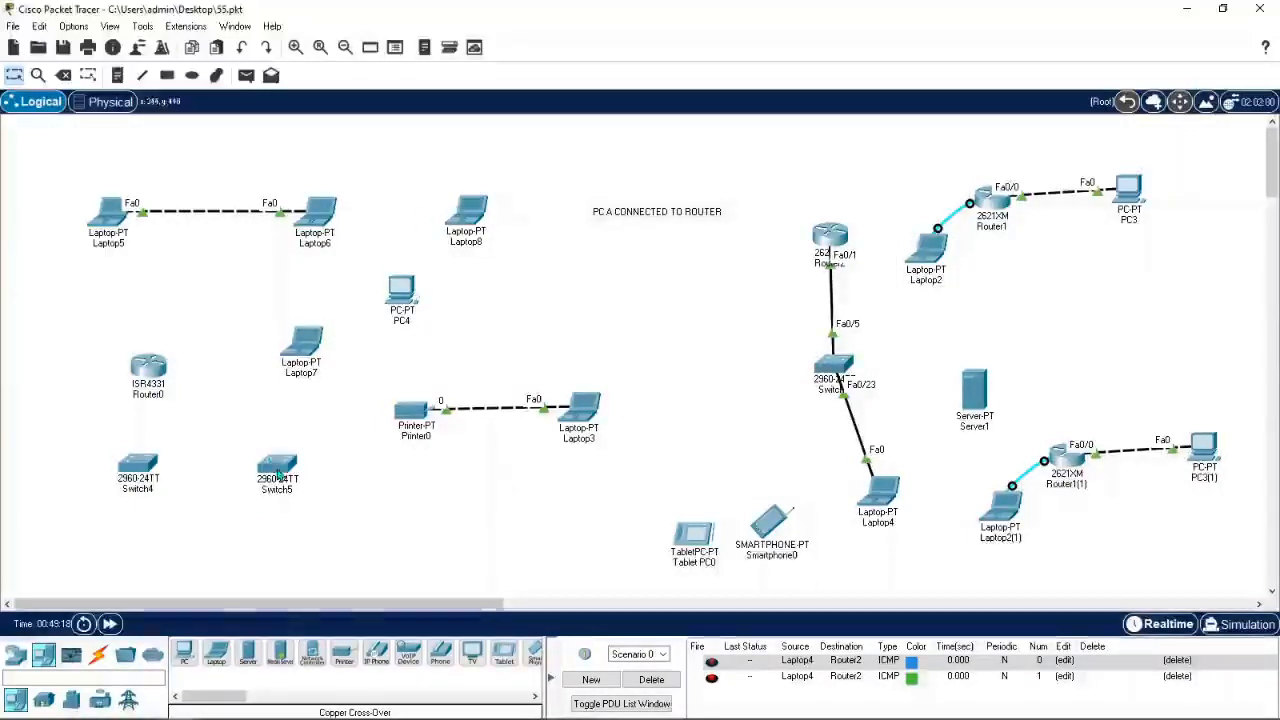
Step: Line up Laptop8, Laptop7 and PC4 in a row with Switch5 centred above them, shifting the text note out of the way
drag(278, 467, 566, 165)
drag(614, 218, 681, 279)
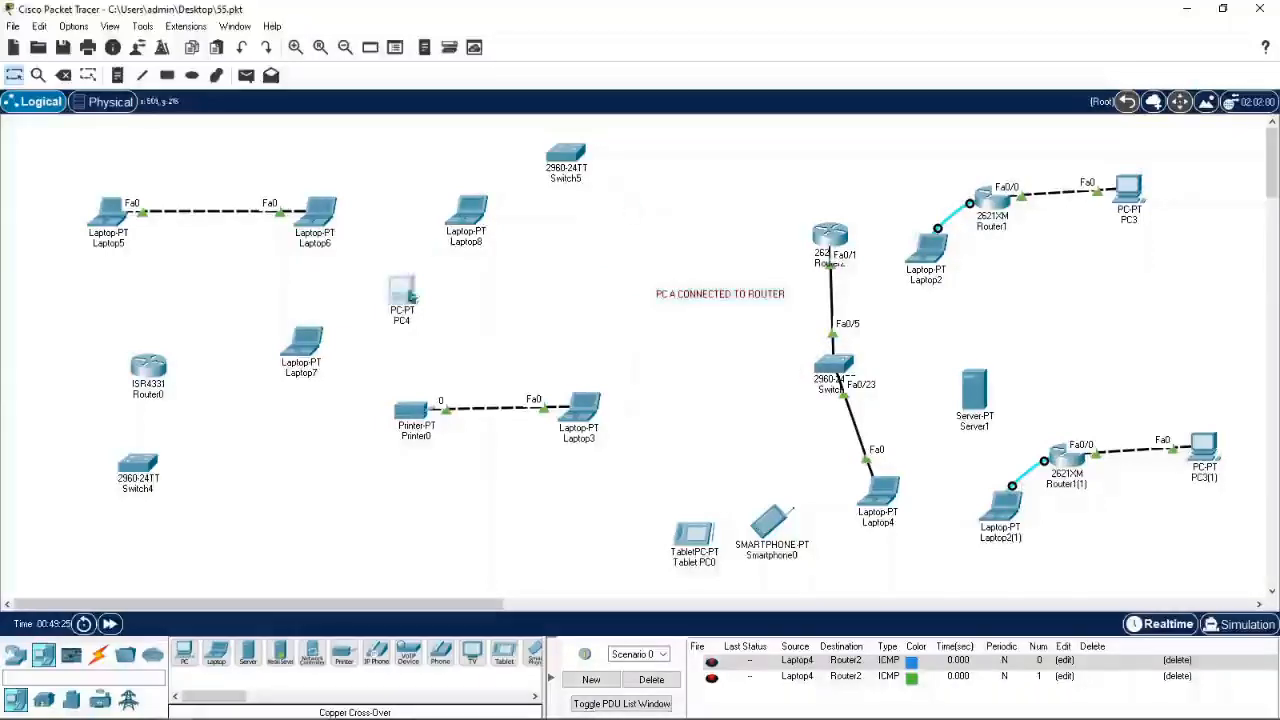
drag(400, 290, 579, 271)
drag(481, 227, 427, 287)
drag(317, 343, 494, 272)
drag(566, 158, 517, 160)
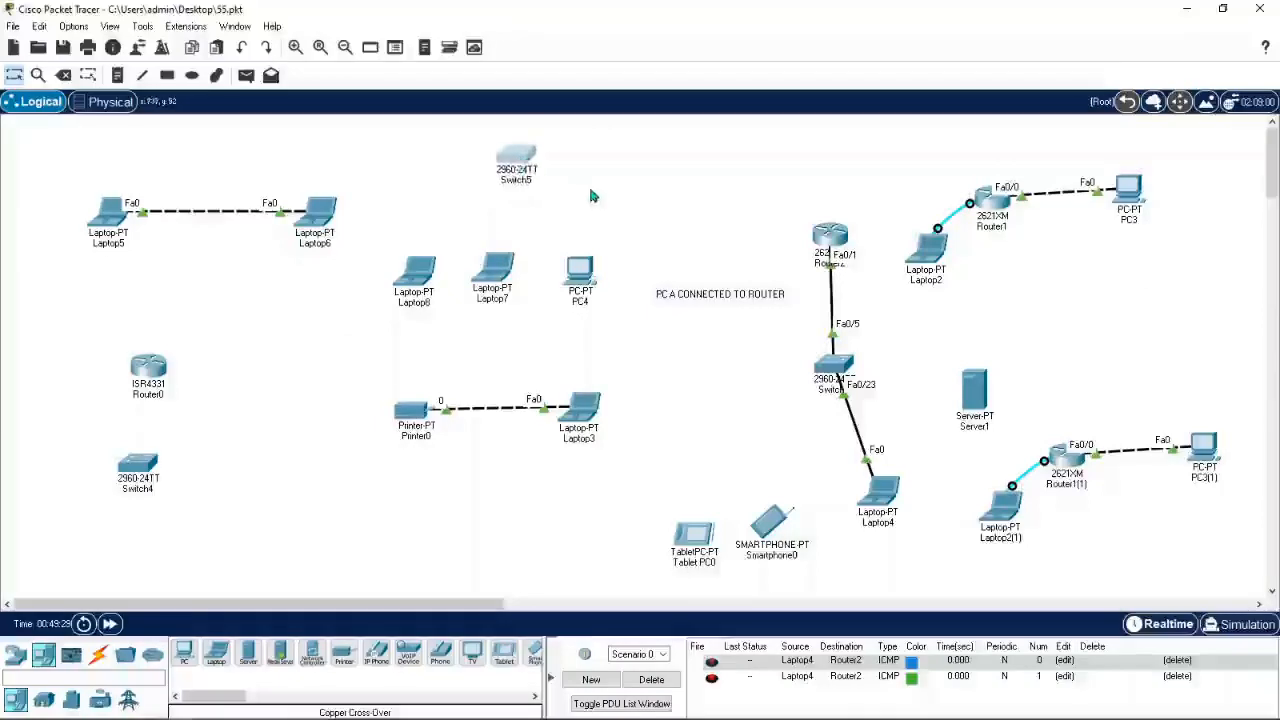
Step: Examine the physical ports of Switch5
click(516, 160)
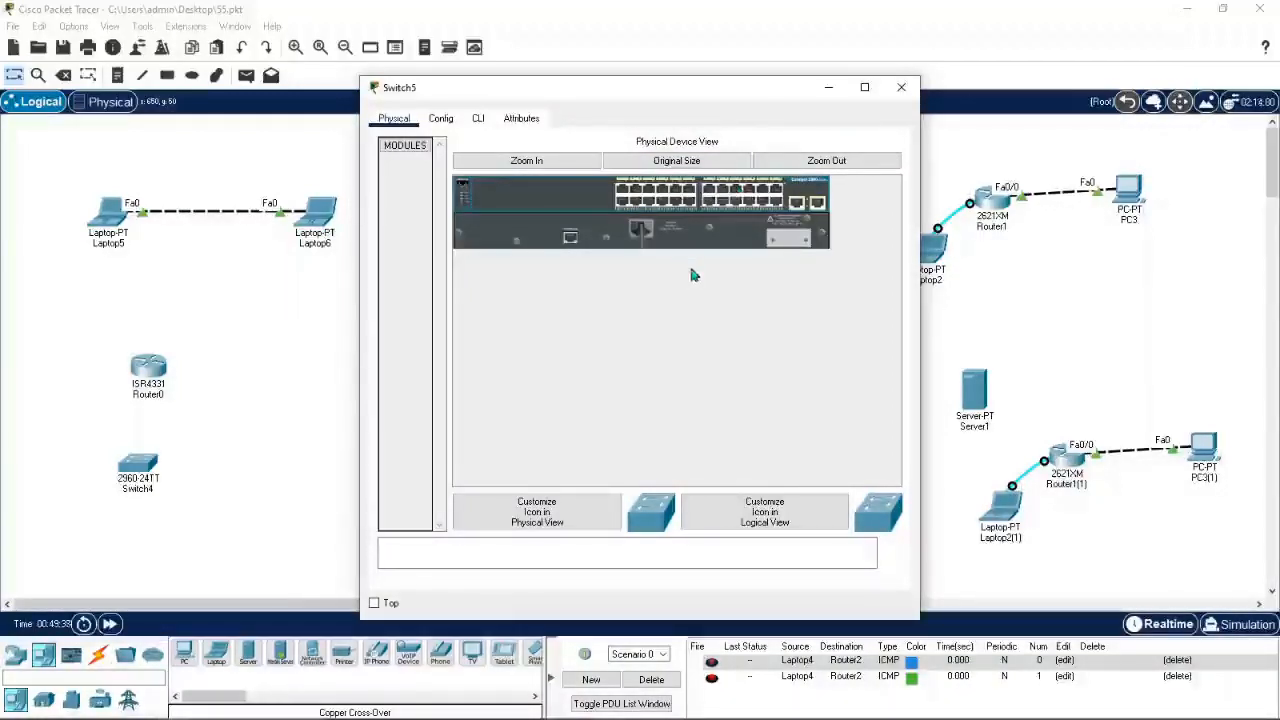
click(901, 87)
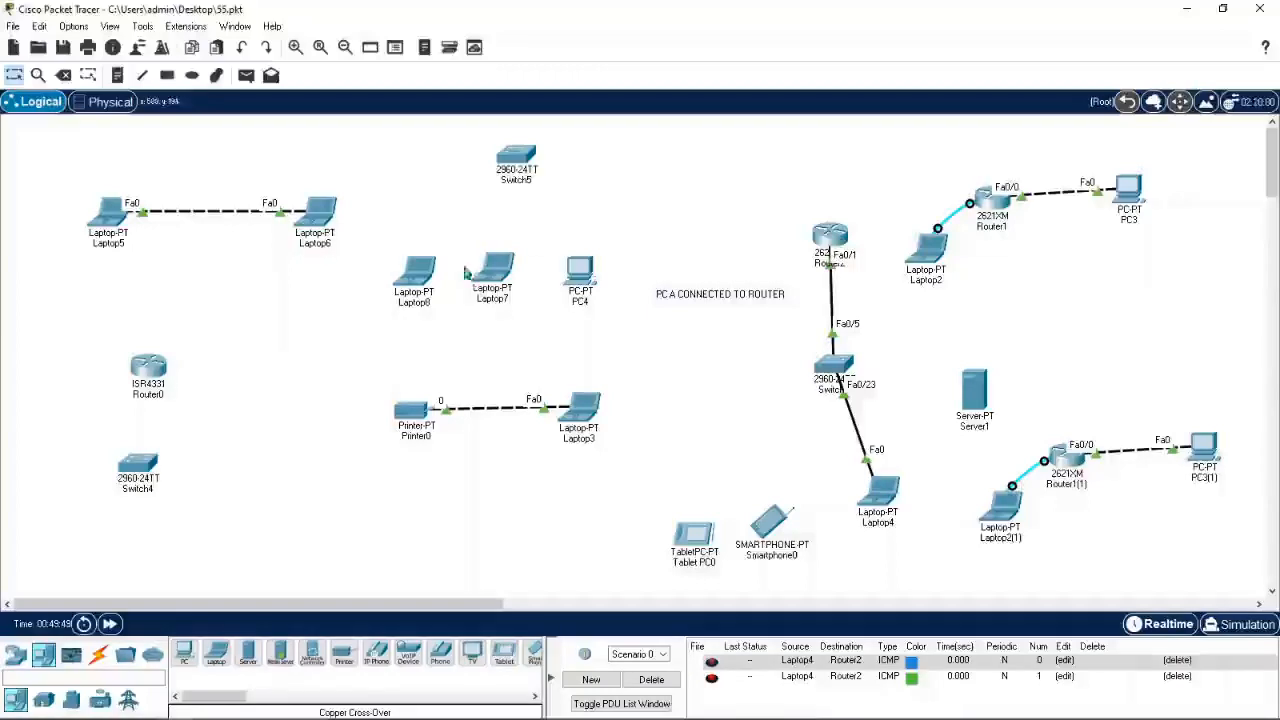
Step: Connect Laptop8's FastEthernet0 to Switch5's FastEthernet0/1 with a copper straight-through cable
click(98, 655)
click(248, 653)
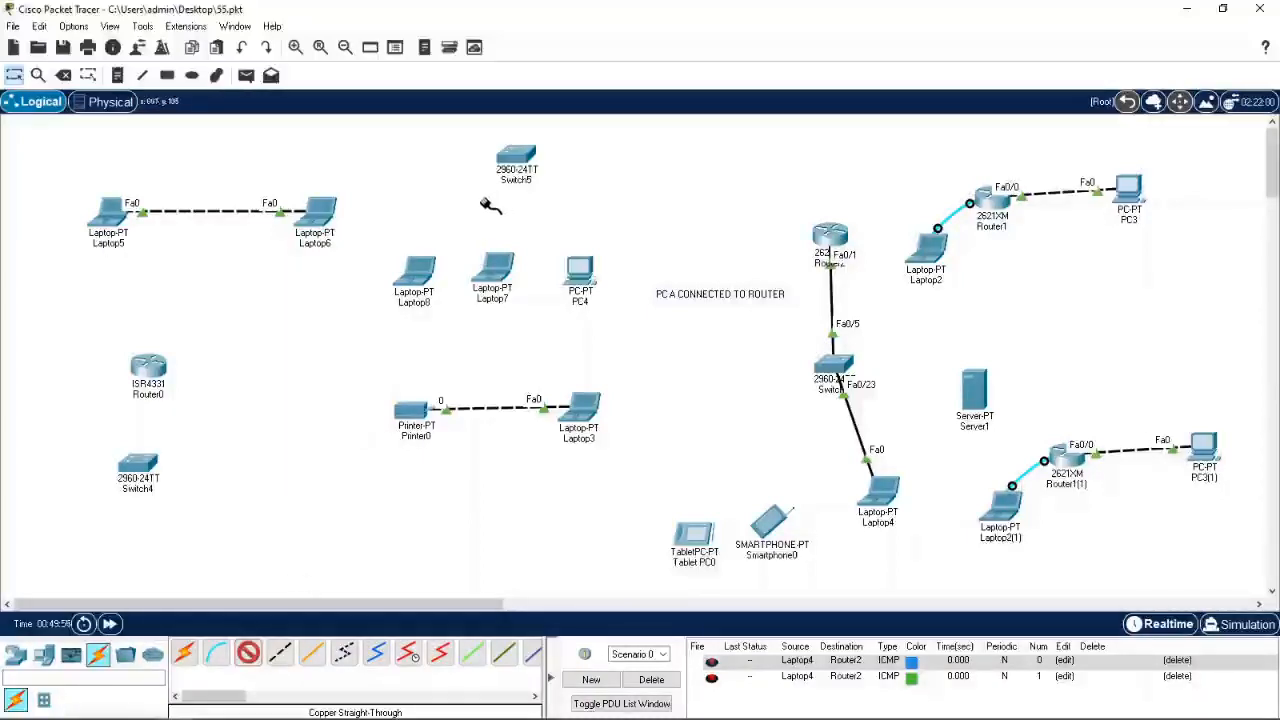
click(423, 273)
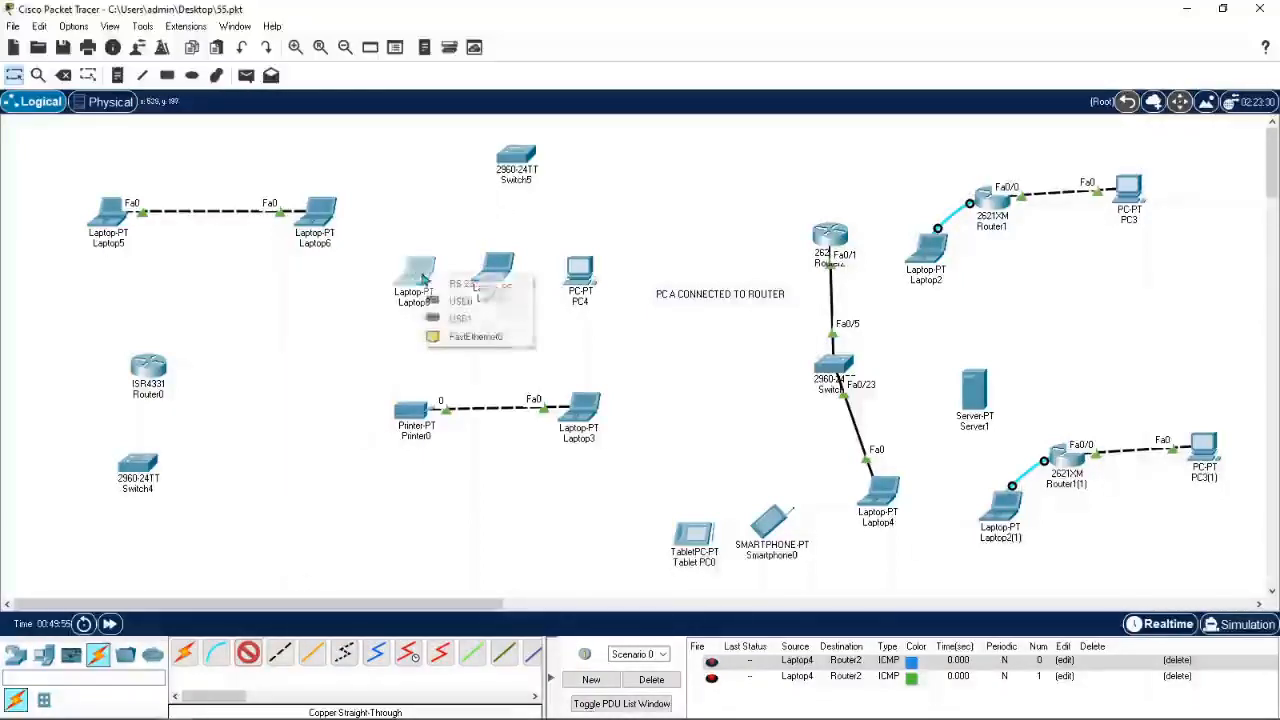
click(468, 338)
click(515, 157)
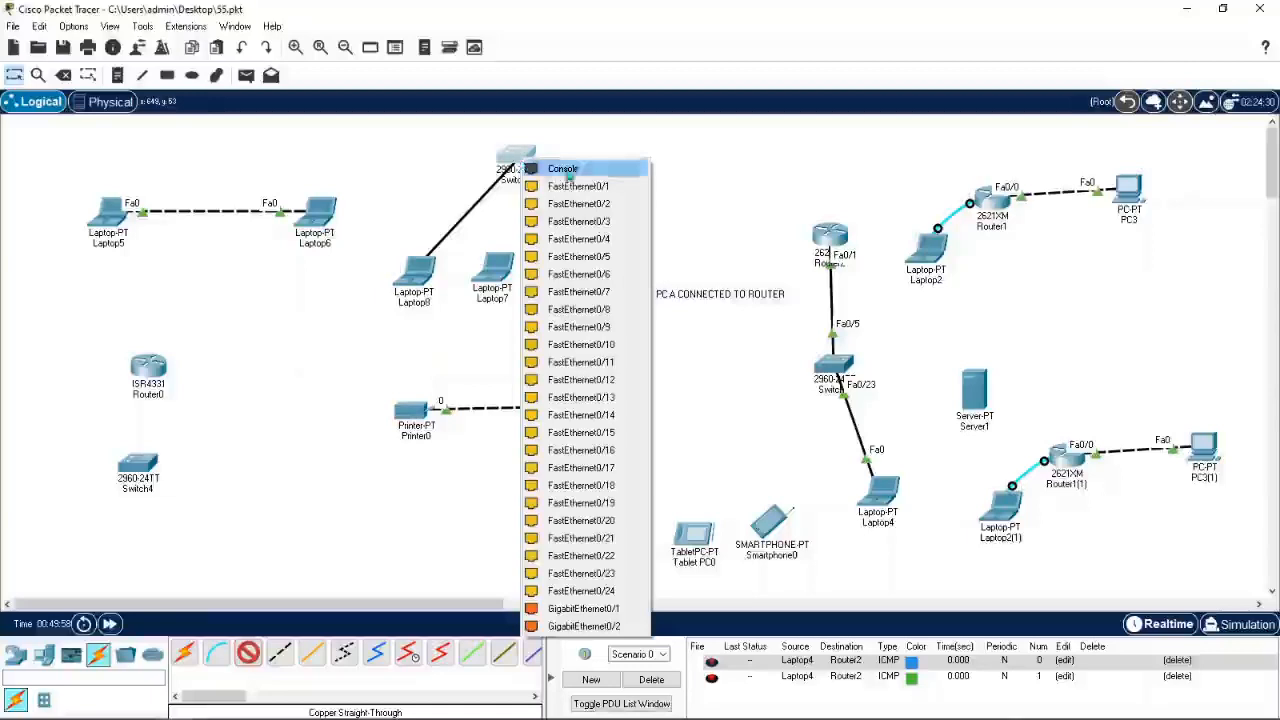
click(586, 190)
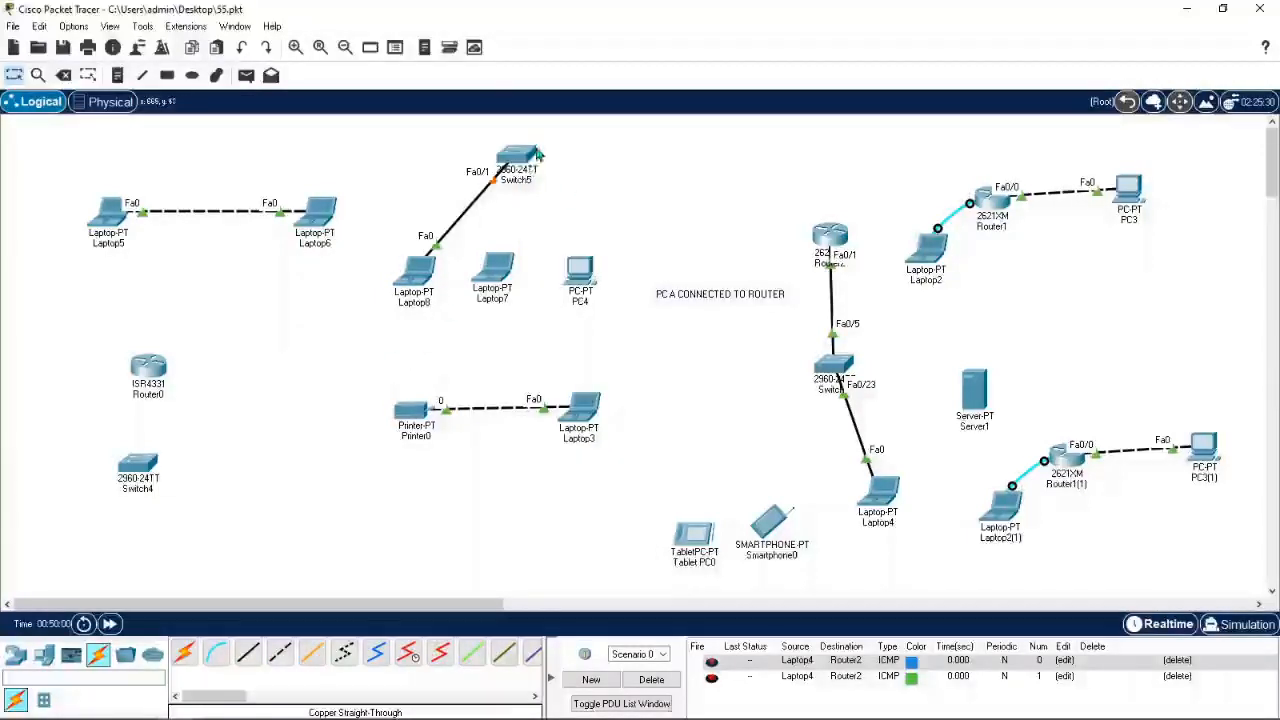
Step: Connect Laptop7's network port to Switch5's FastEthernet0/10 with a copper straight-through cable
click(250, 655)
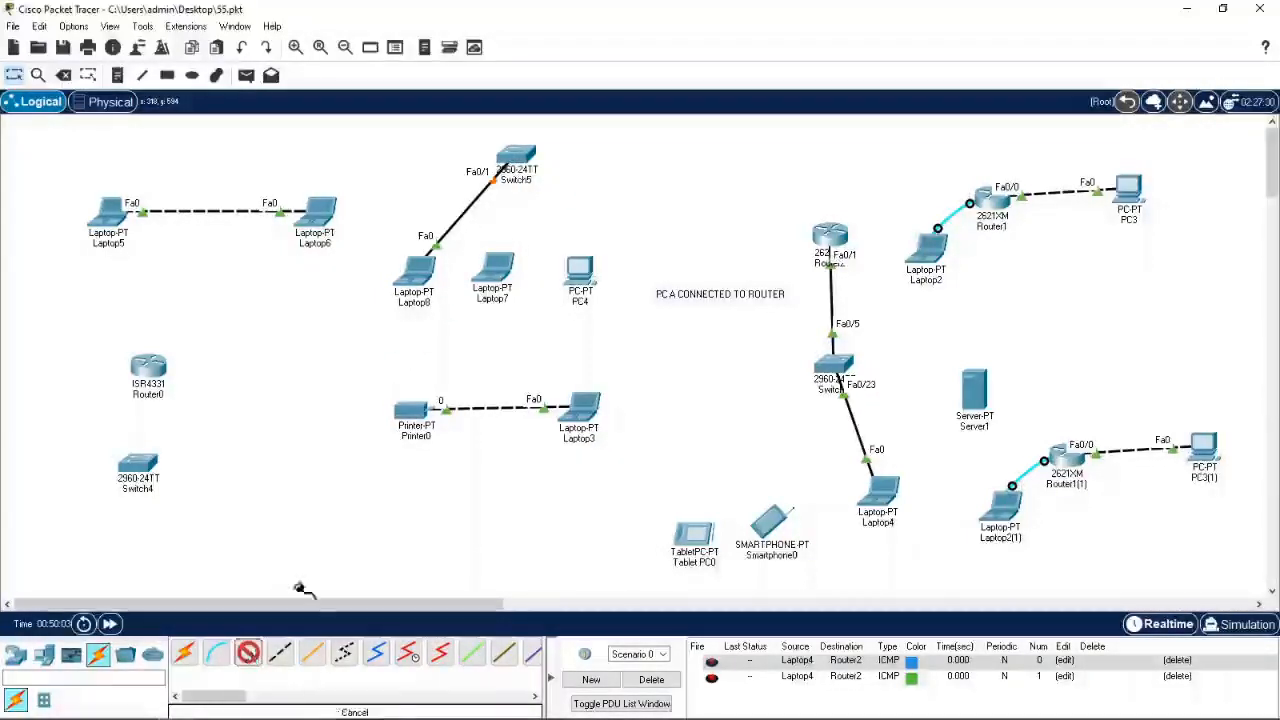
click(503, 271)
click(555, 334)
click(516, 158)
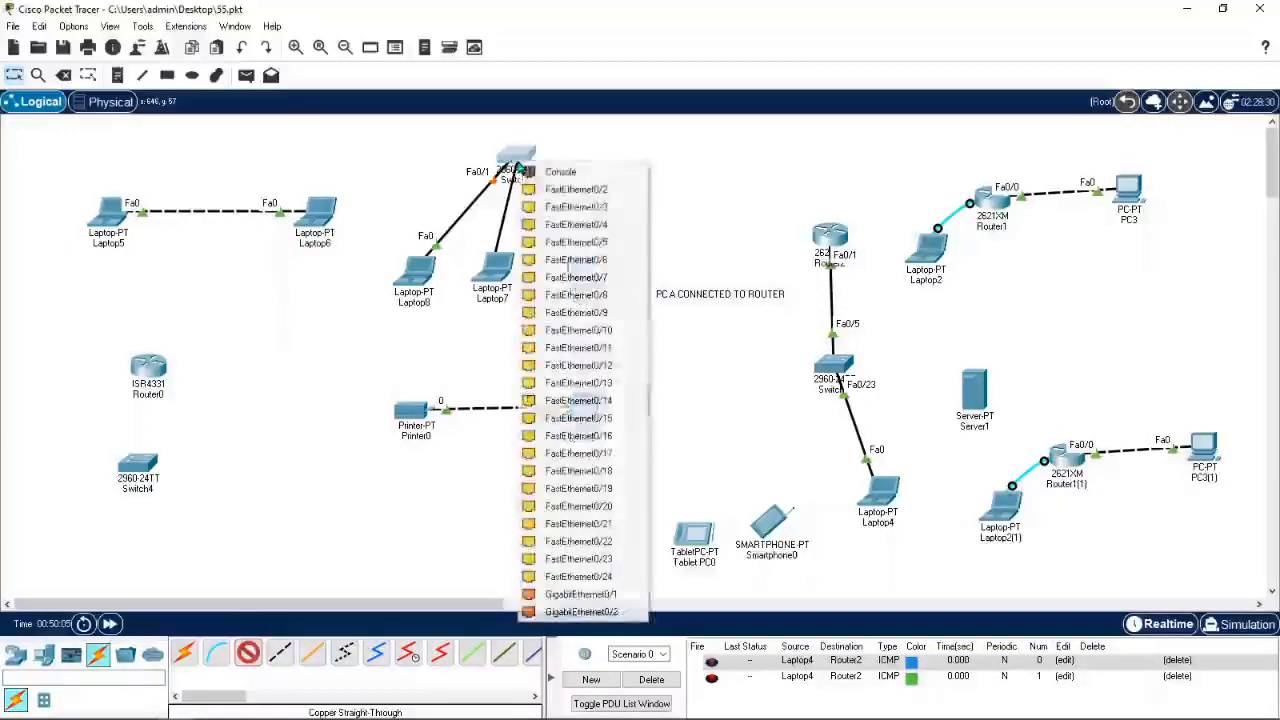
click(578, 400)
Step: Connect PC4's FastEthernet0 to Switch5's FastEthernet0/19 with a copper straight-through cable
click(580, 276)
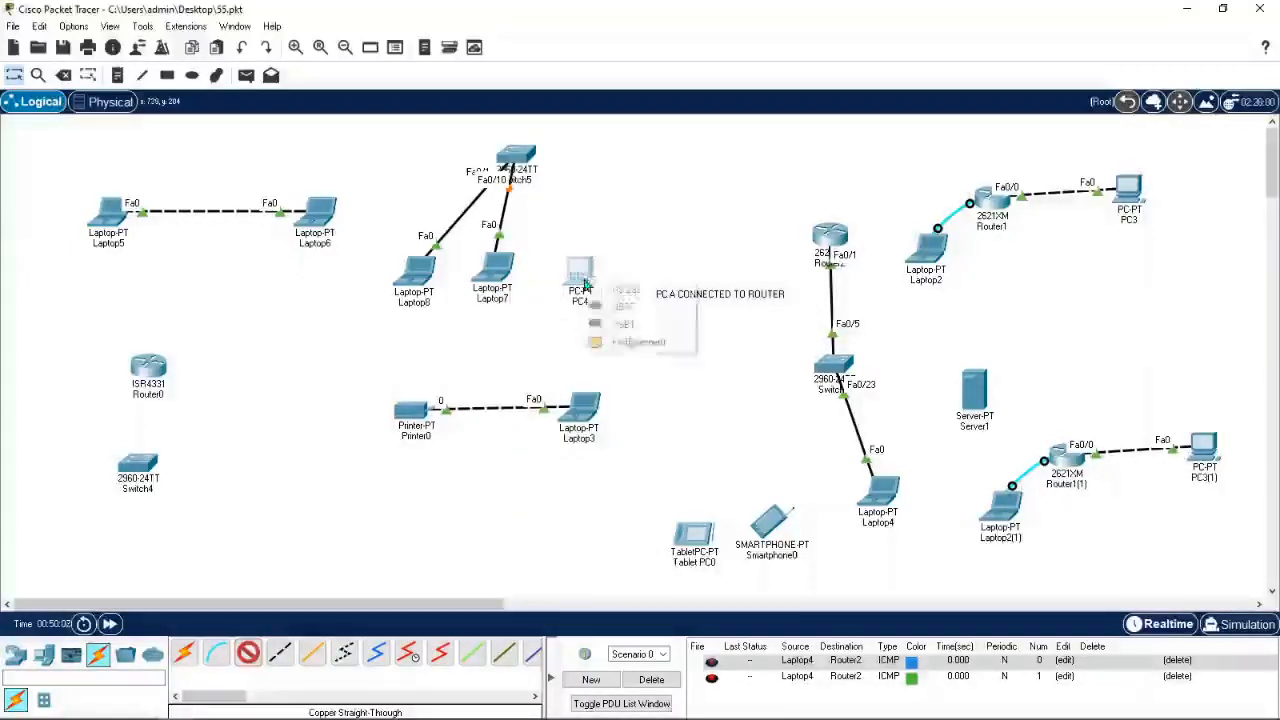
click(638, 342)
click(516, 158)
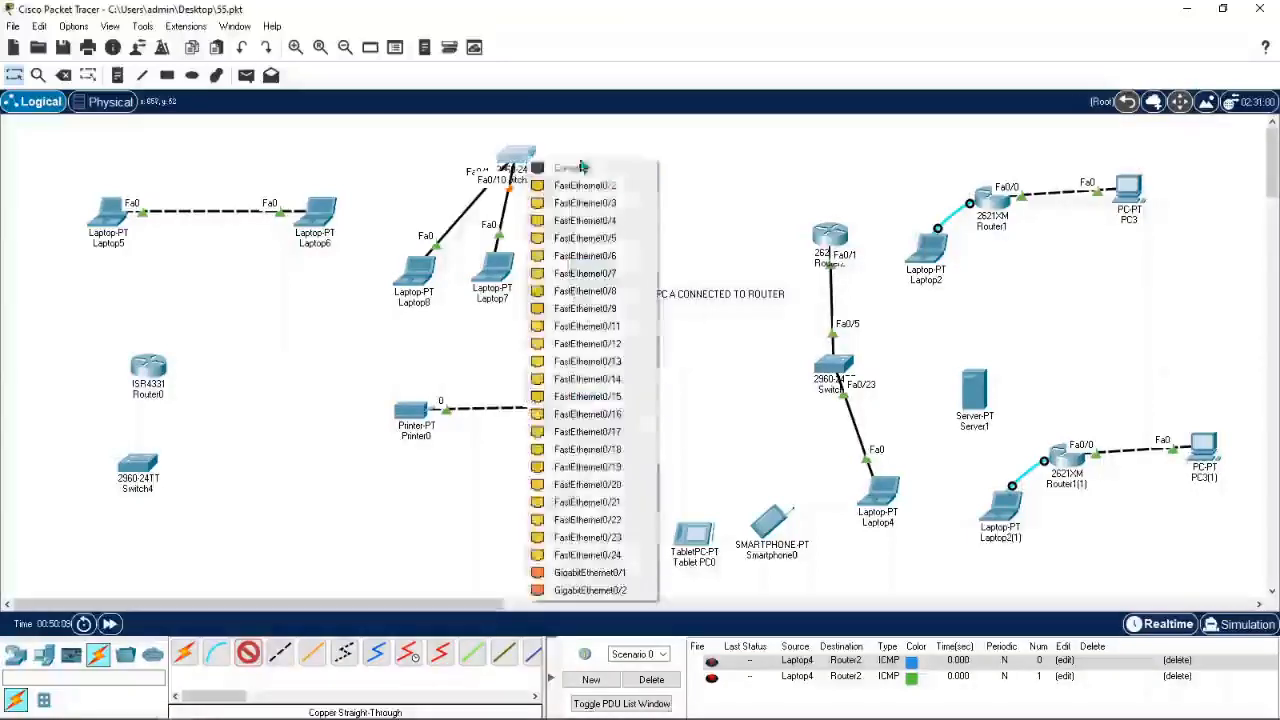
click(590, 467)
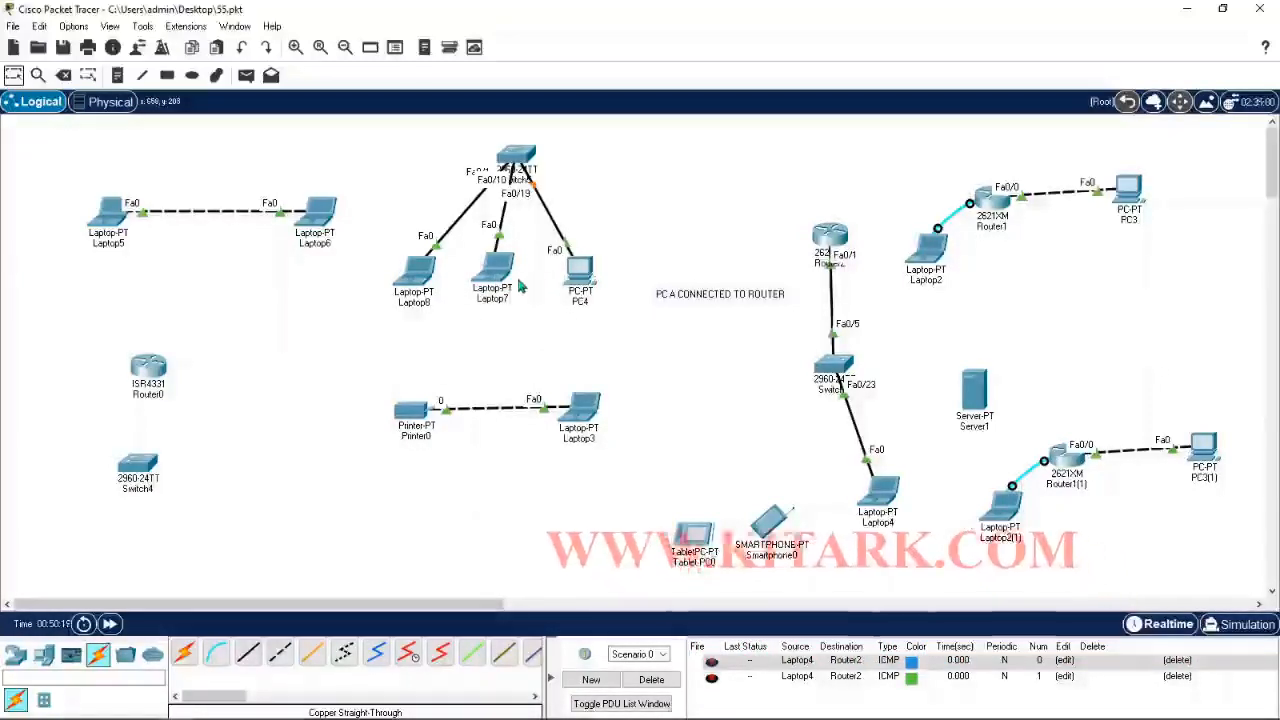
Step: Give Laptop8 the static IPv4 address 10.1.1.1 with subnet mask 255.0.0.0
click(408, 287)
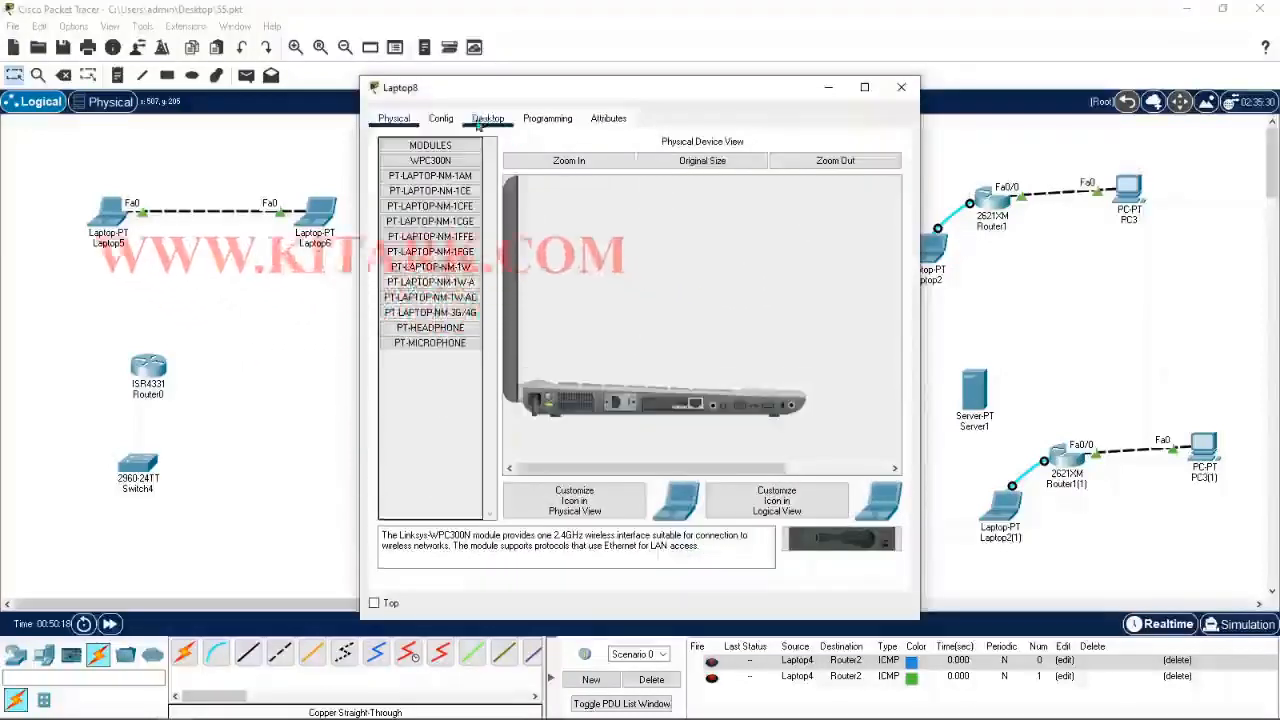
click(488, 118)
click(436, 188)
click(589, 229)
text(10.1.1.)
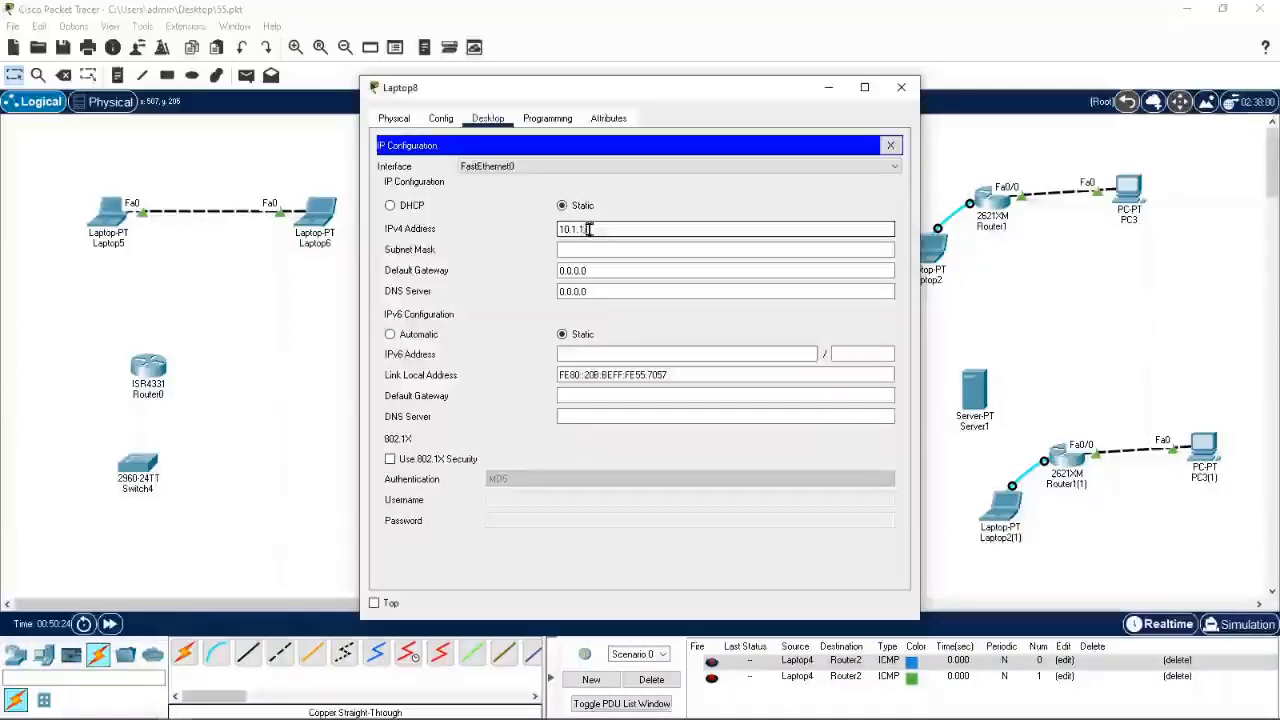
text(1)
click(596, 250)
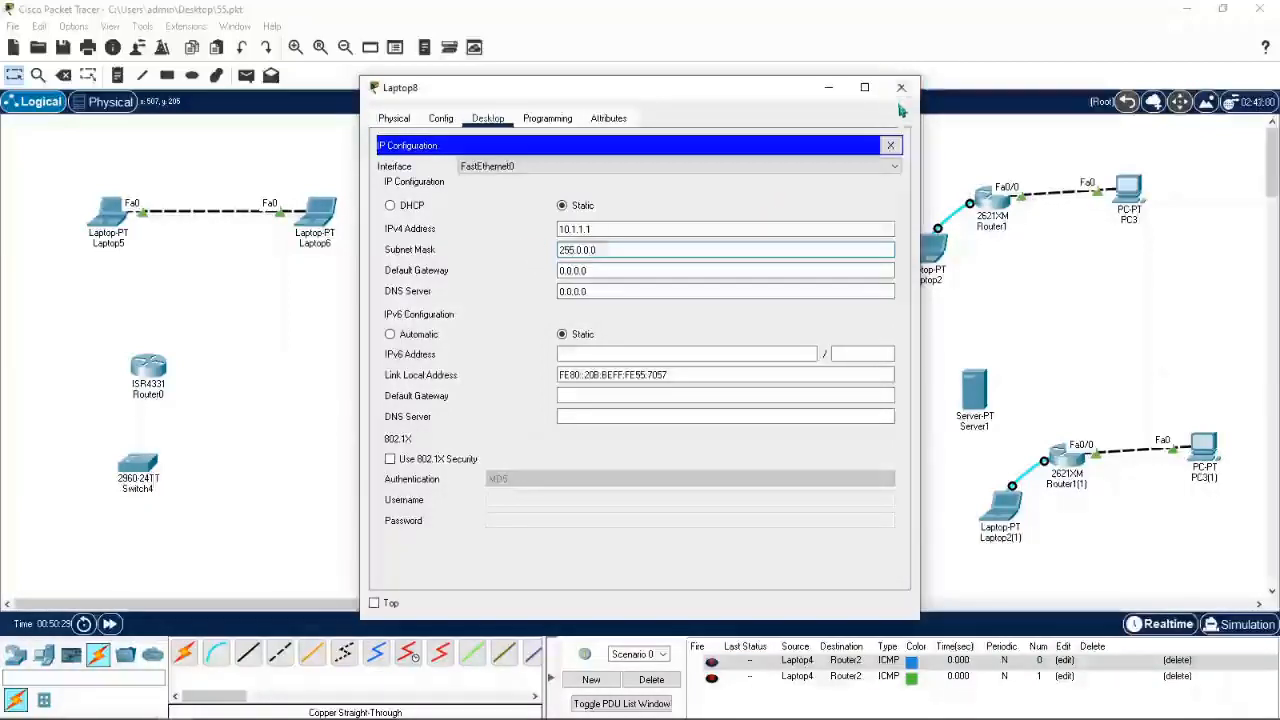
click(901, 90)
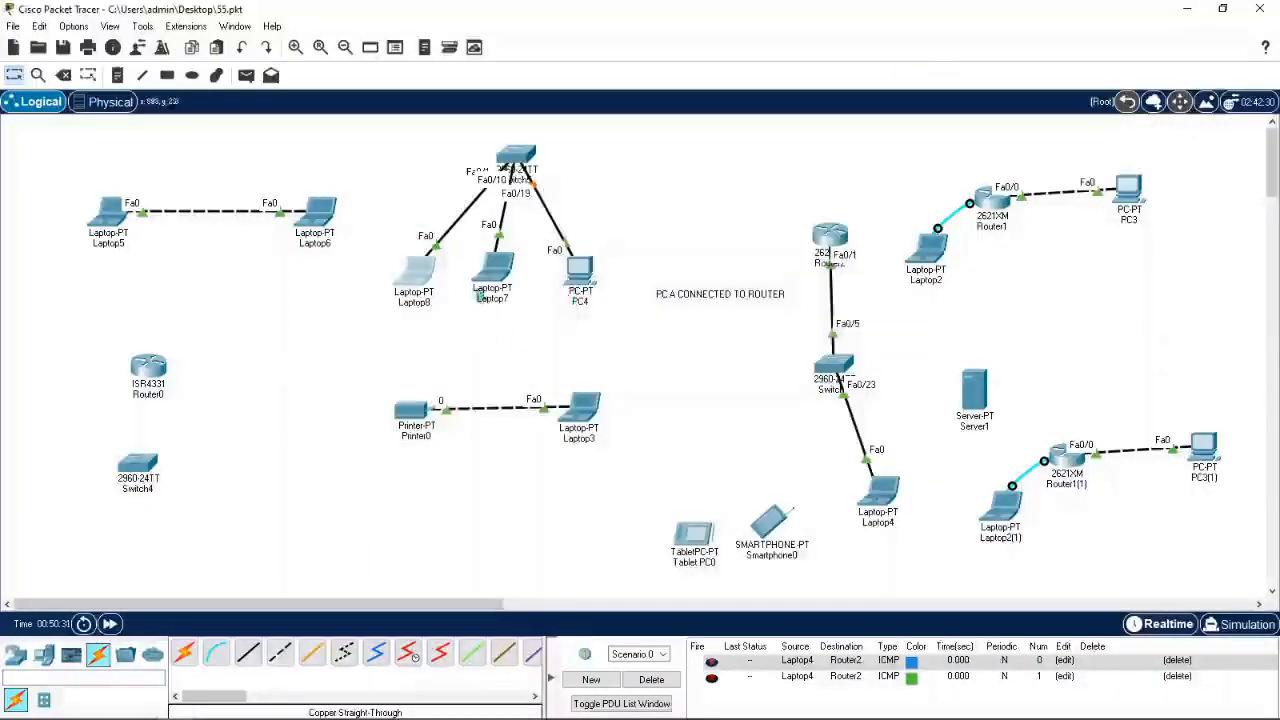
Step: Give Laptop7 the static IPv4 address 10.20.1.1 with subnet mask 255.0.0.0
click(491, 268)
click(488, 118)
click(434, 188)
click(597, 228)
text(10.)
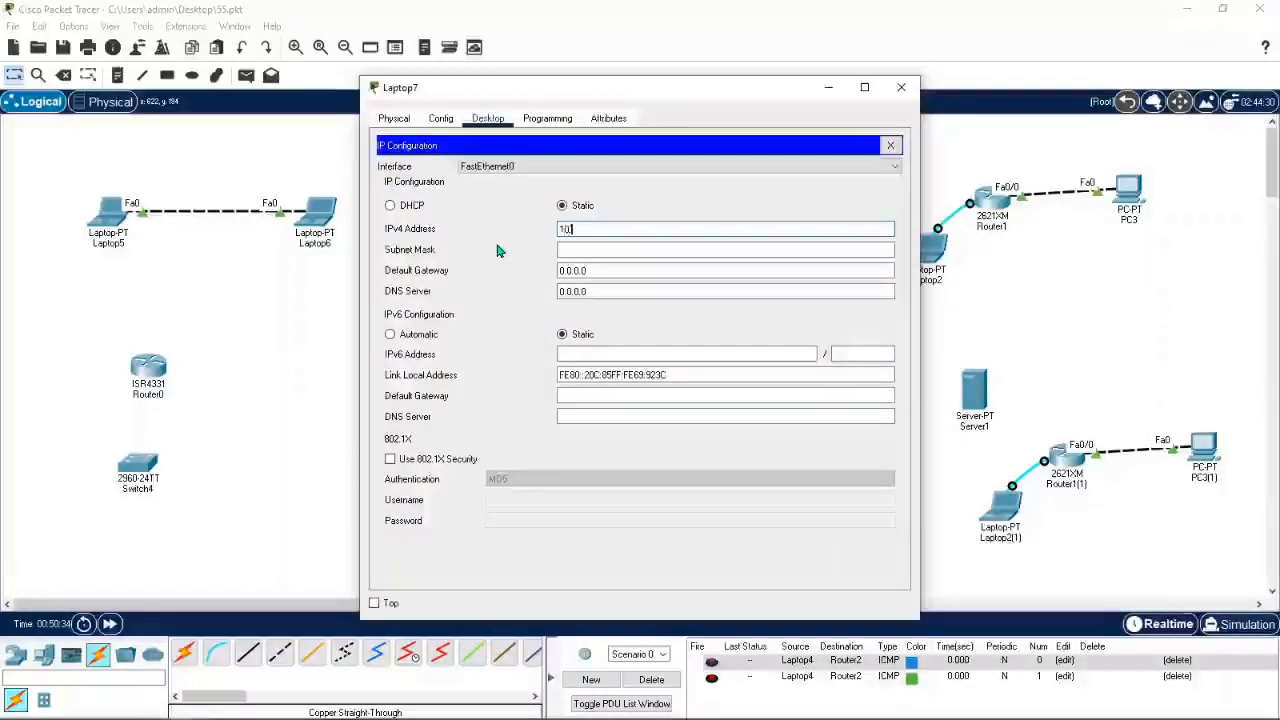
text(20.1.1)
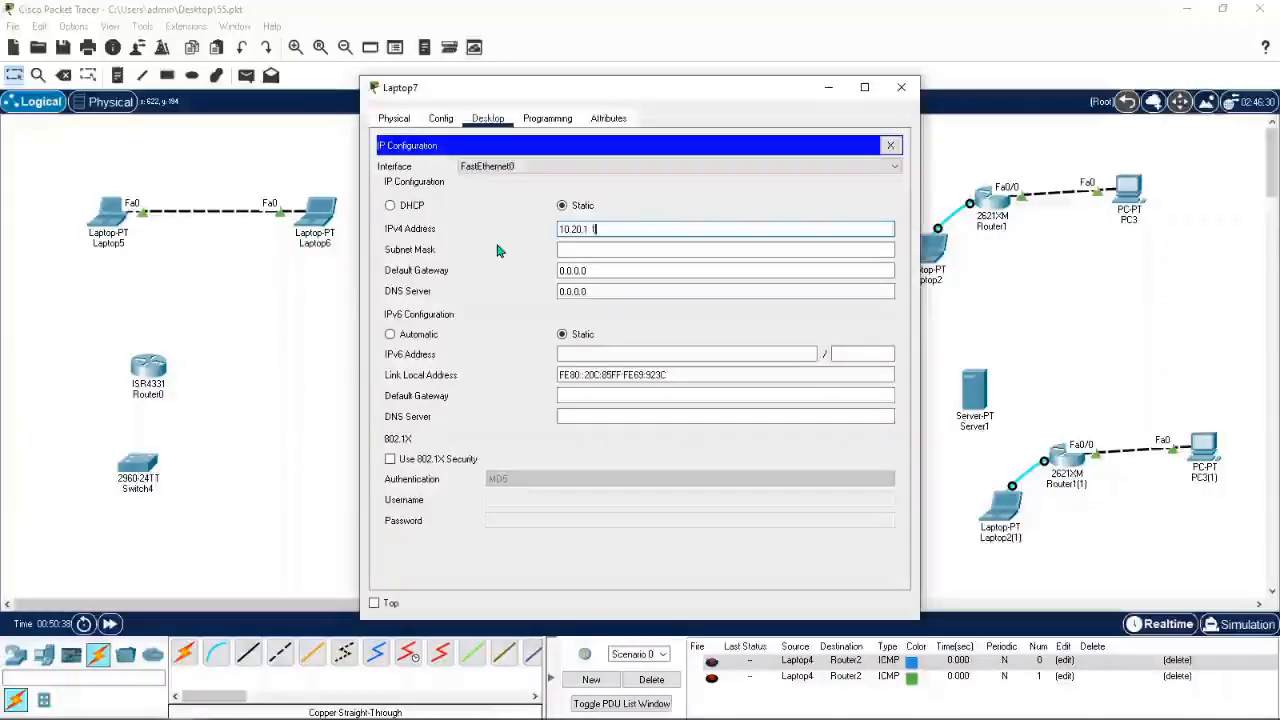
click(598, 251)
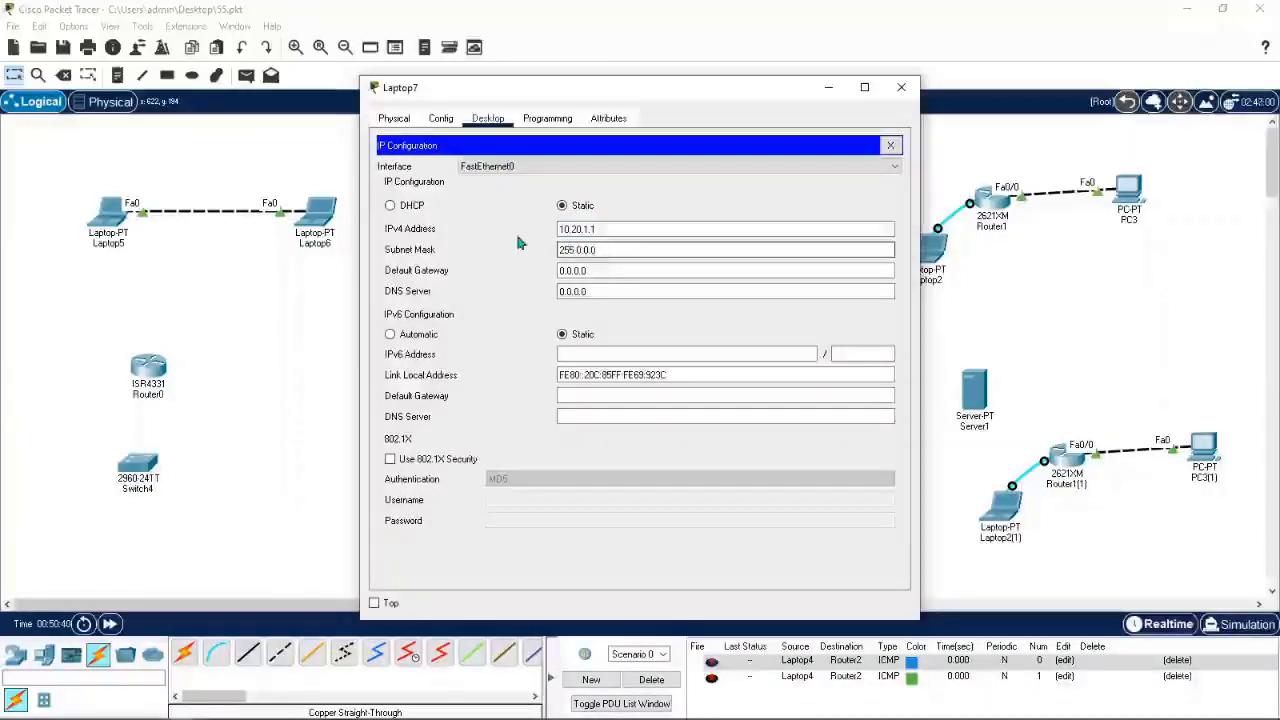
click(900, 92)
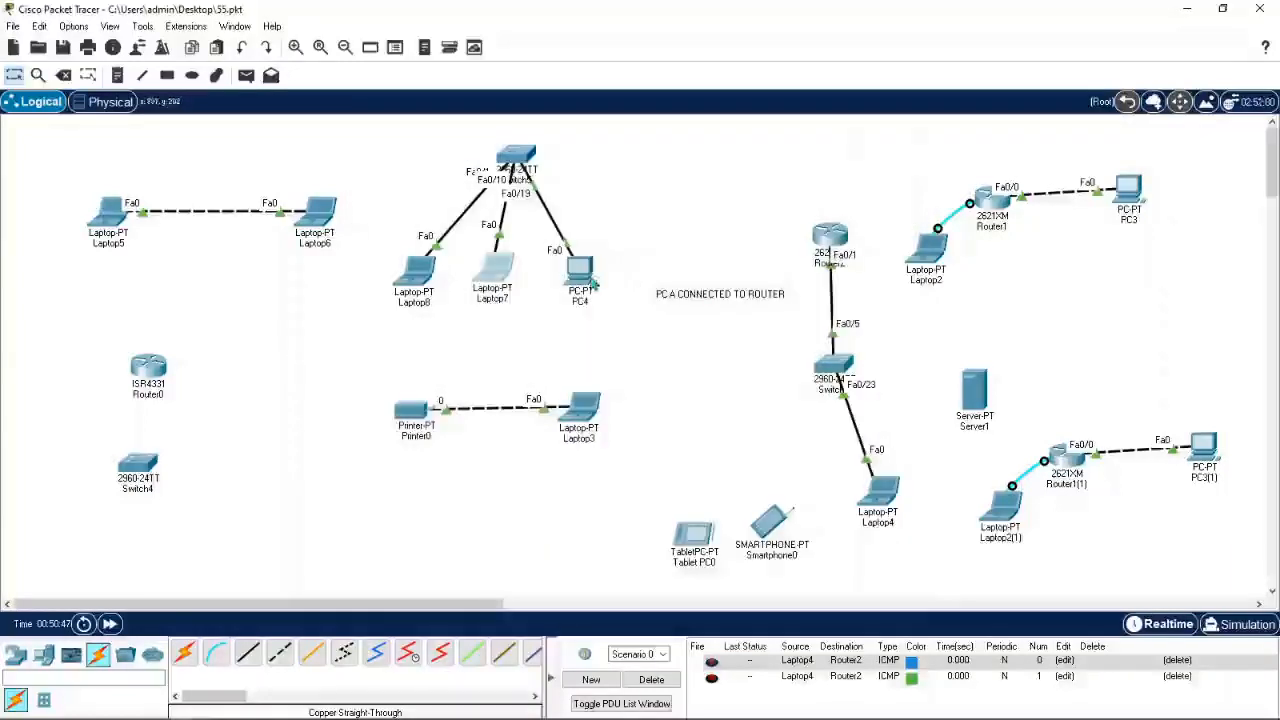
Step: Give PC4 the static IPv4 address 10.1.250.250 with subnet mask 255.0.0.0
click(588, 281)
click(488, 118)
click(437, 200)
click(628, 229)
text(10.1)
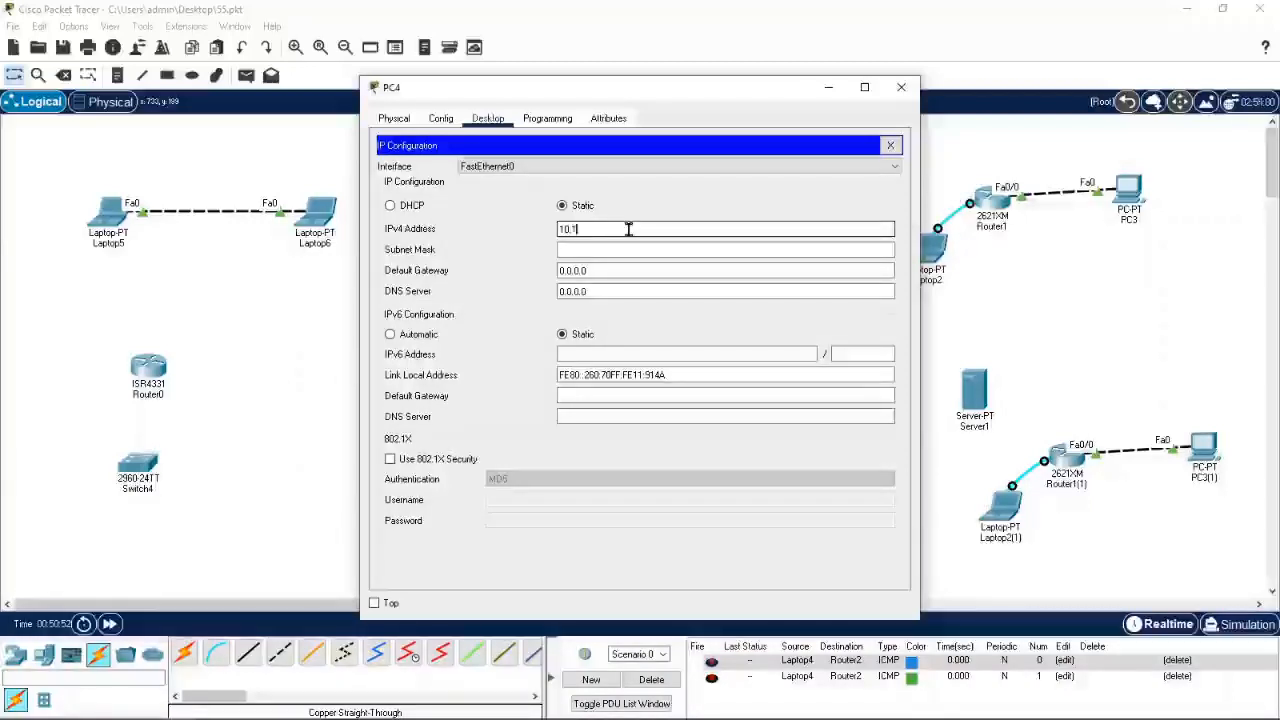
text(.250)
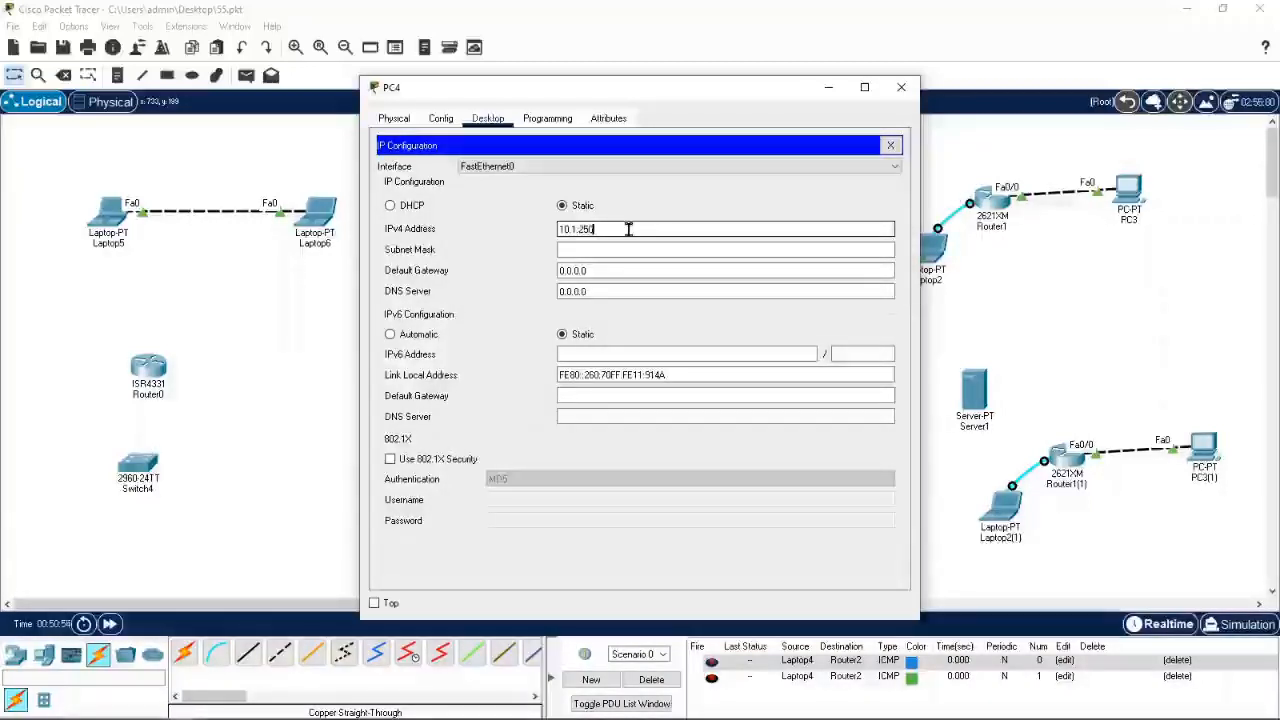
text(.250)
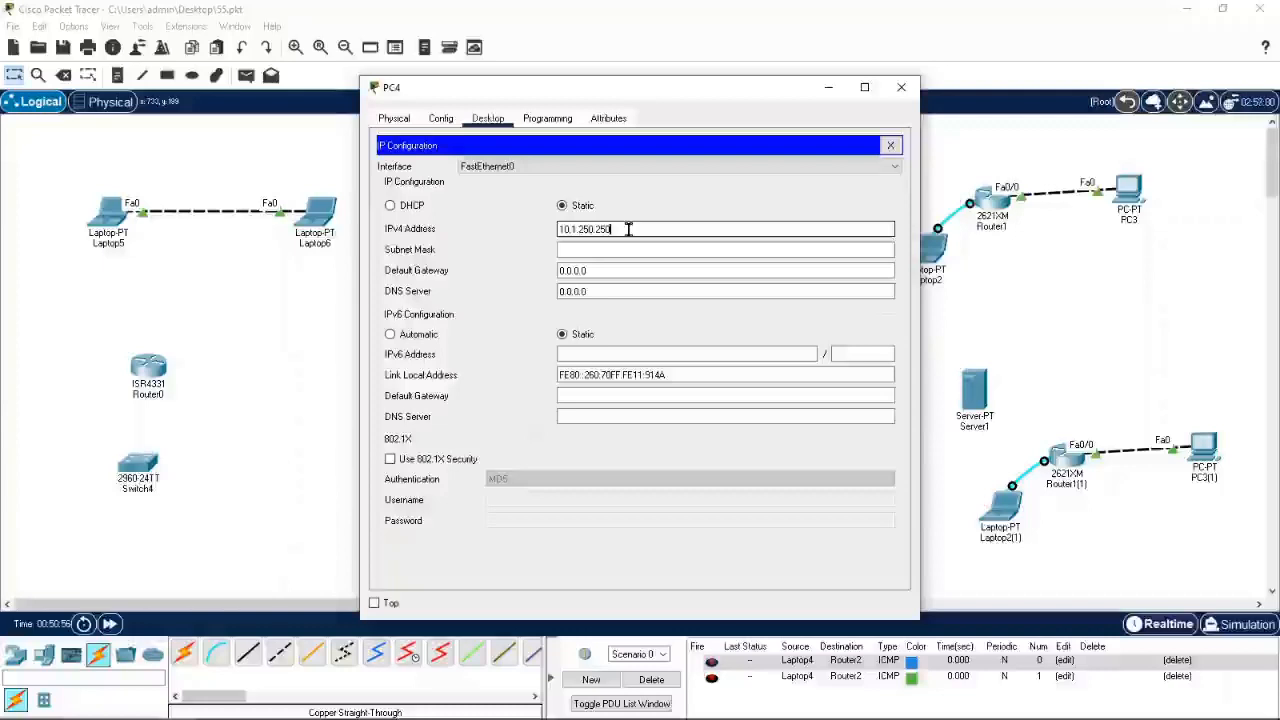
click(620, 250)
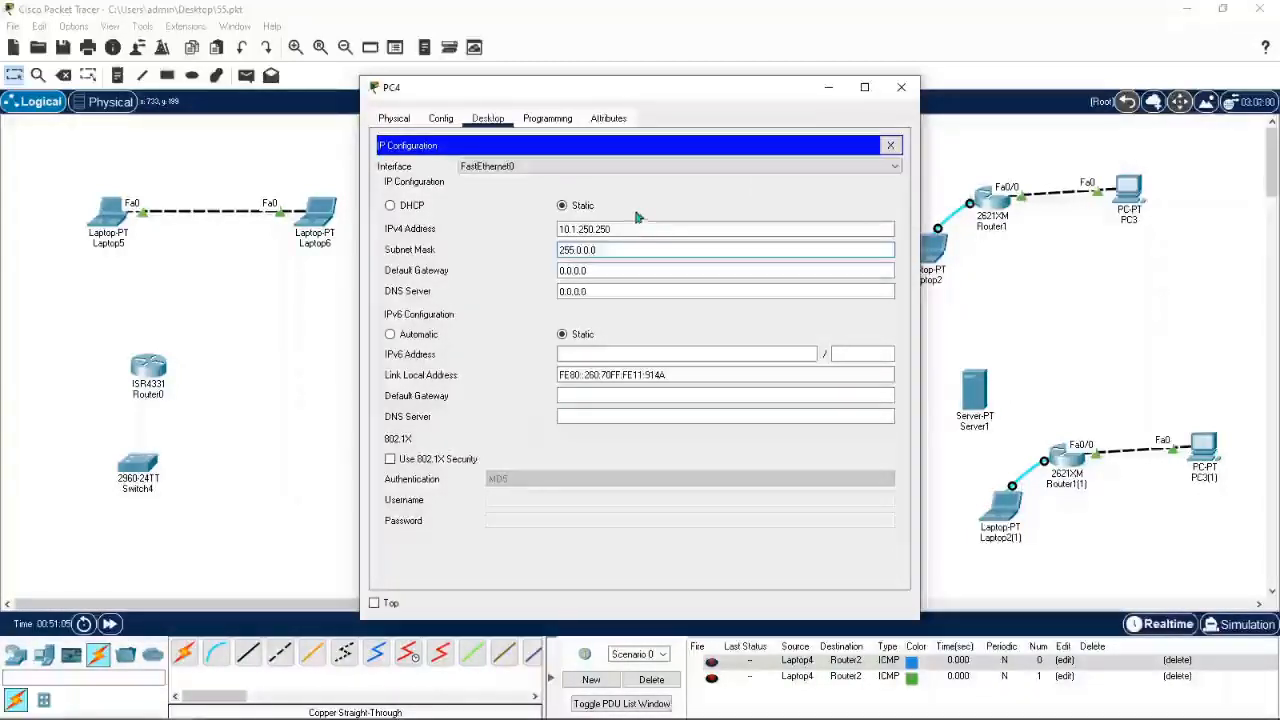
click(901, 87)
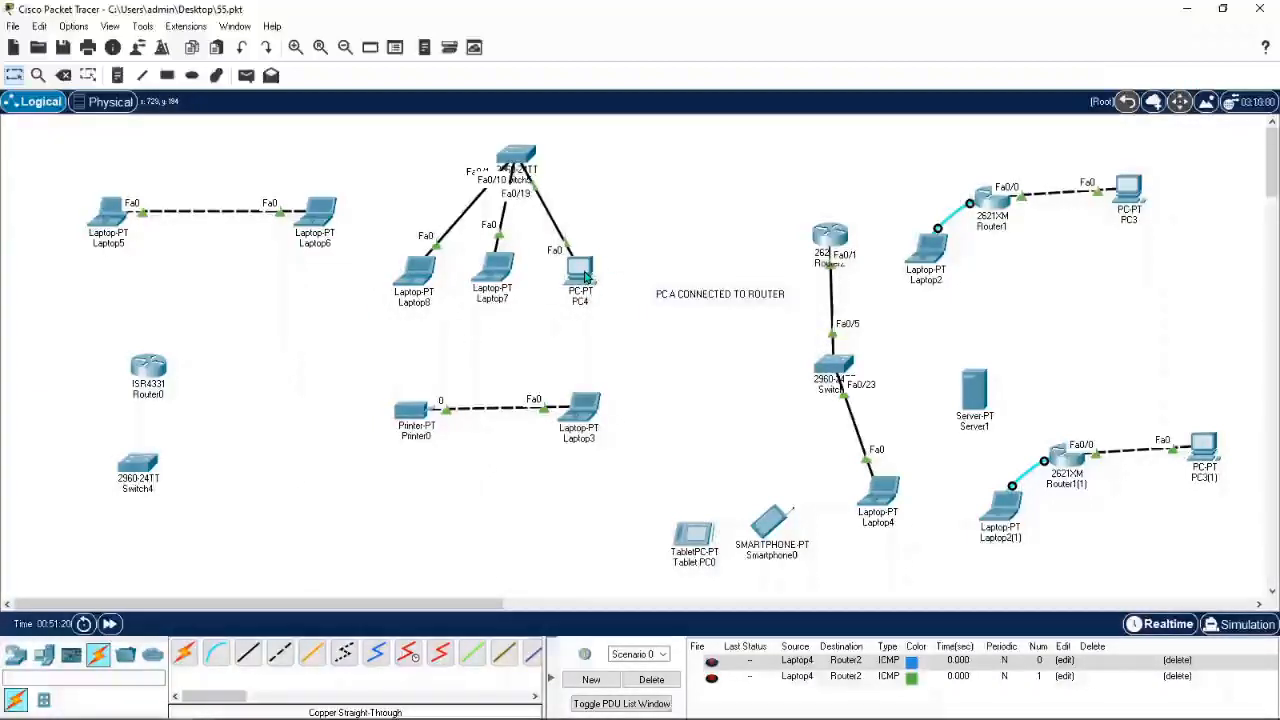
Step: Check PC4's IP address and ping 10.1.250.250 from Laptop8's command prompt
mouse_move(585, 276)
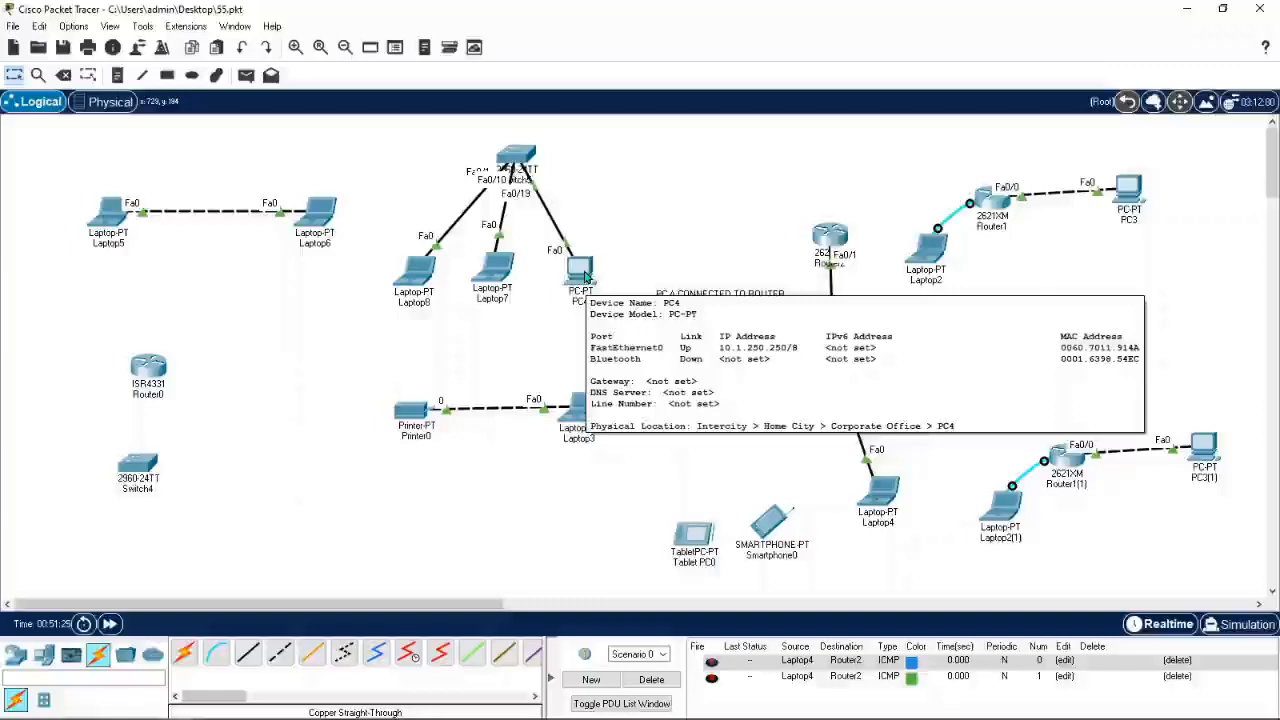
click(415, 272)
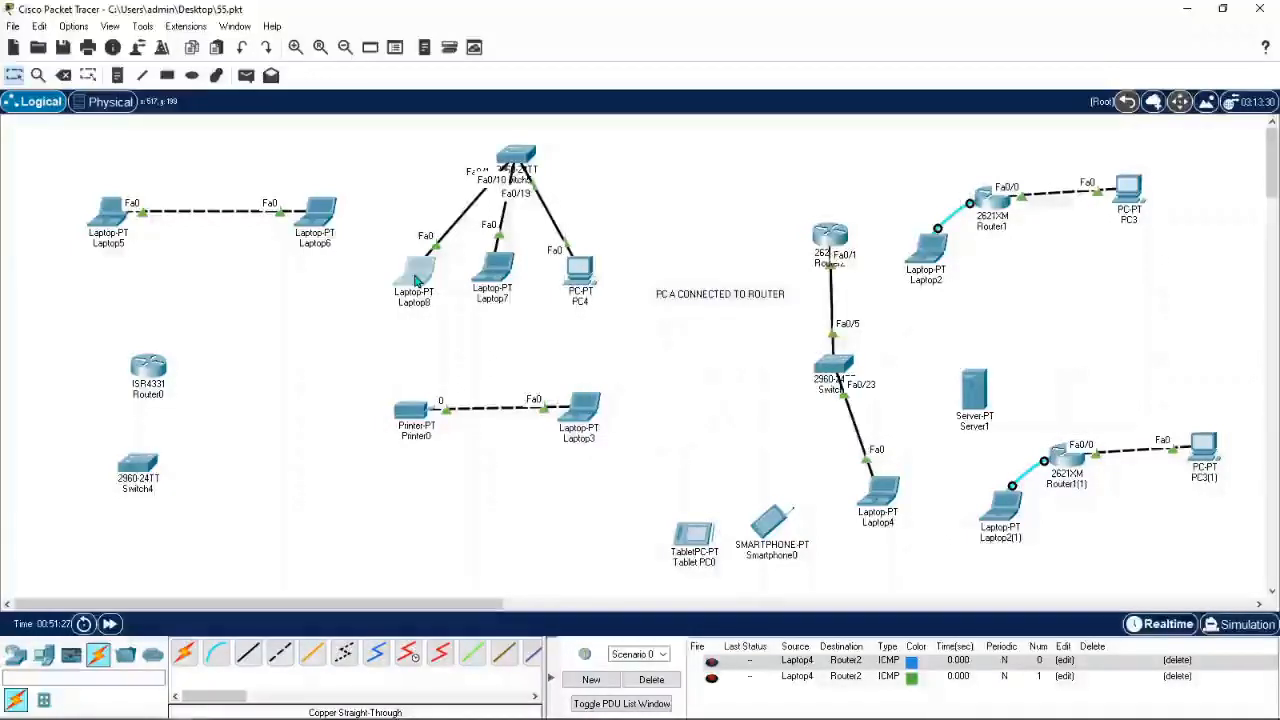
click(734, 182)
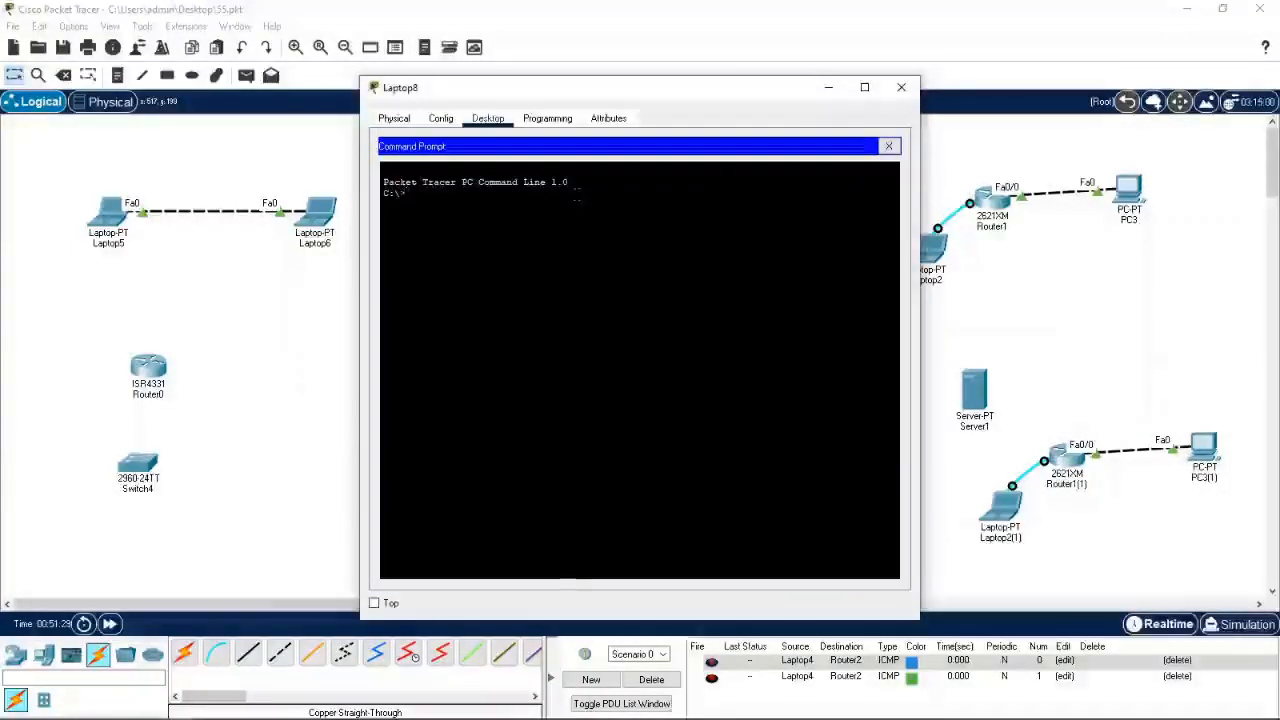
text(PING )
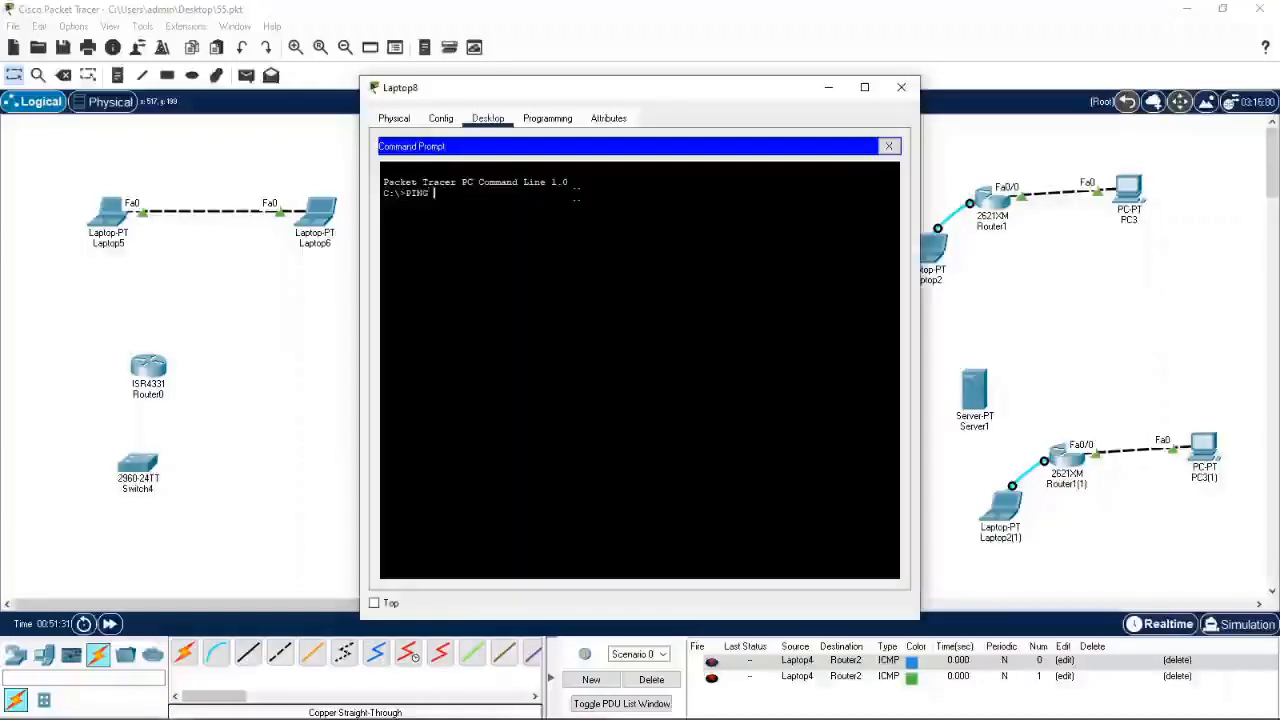
text(10.1.250.250)
key(Return)
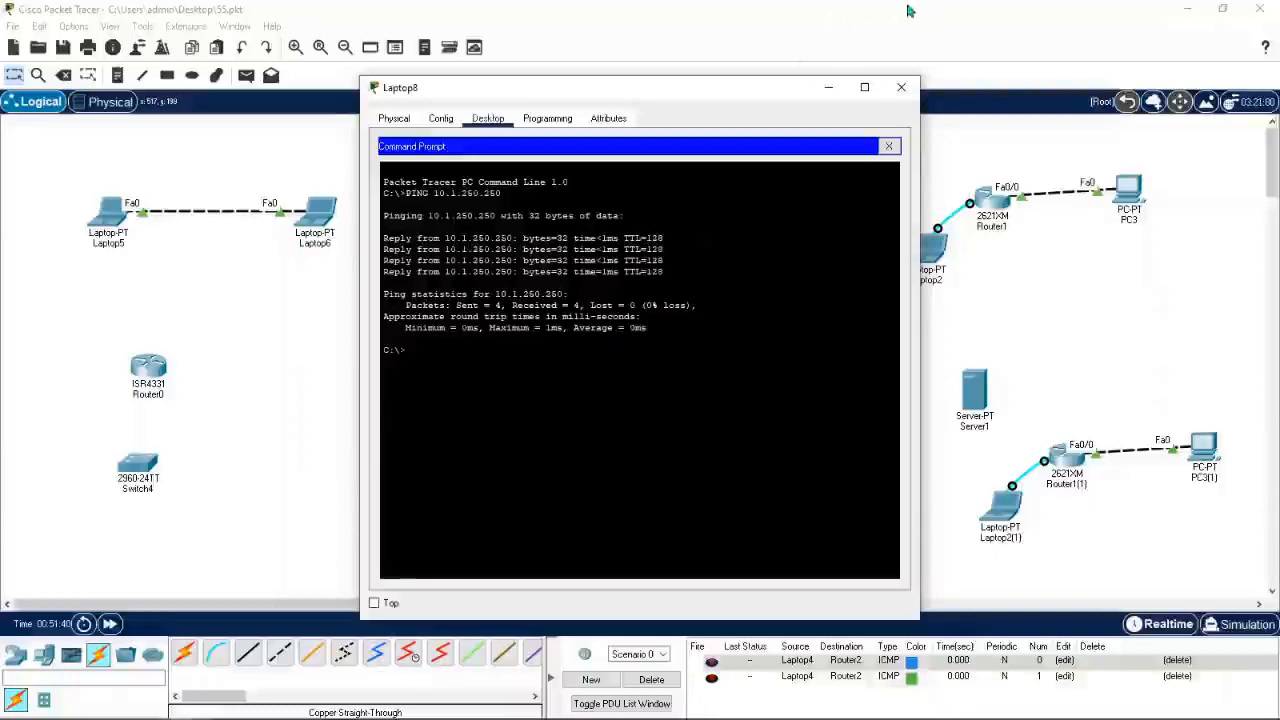
click(902, 88)
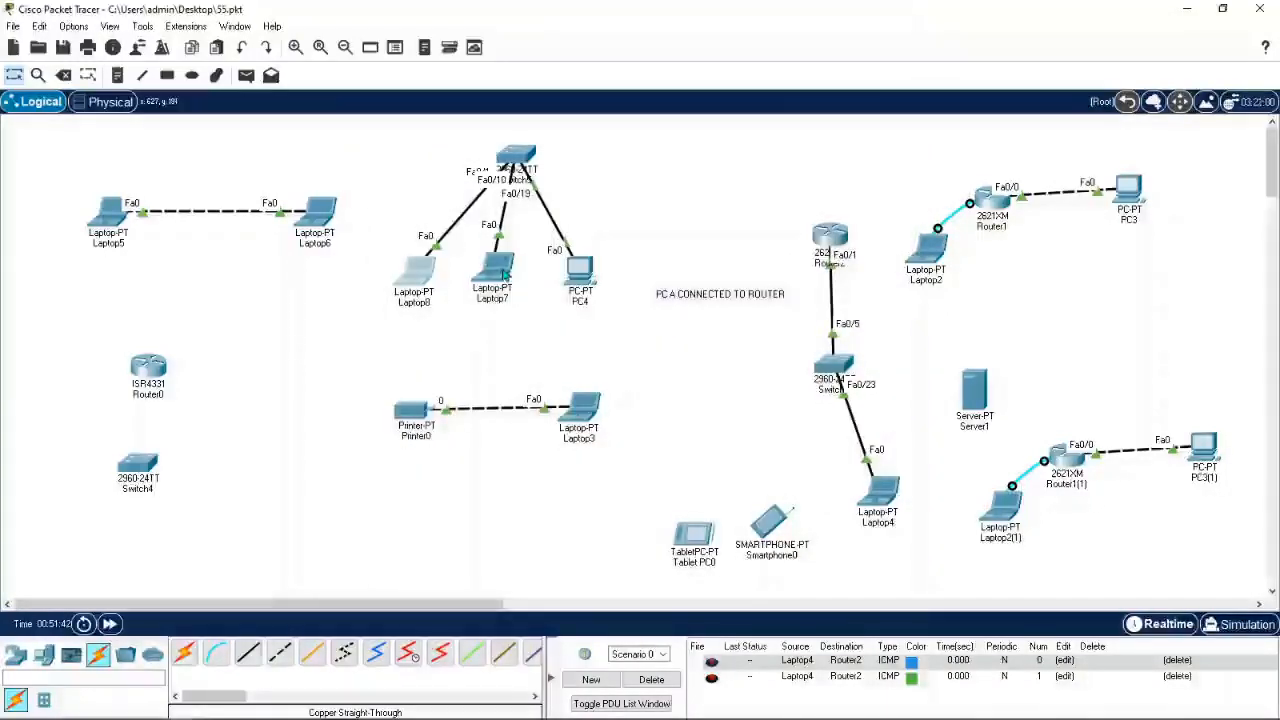
Step: Check Laptop7's IP address and ping 10.20.1.1 from Laptop8's command prompt
mouse_move(505, 275)
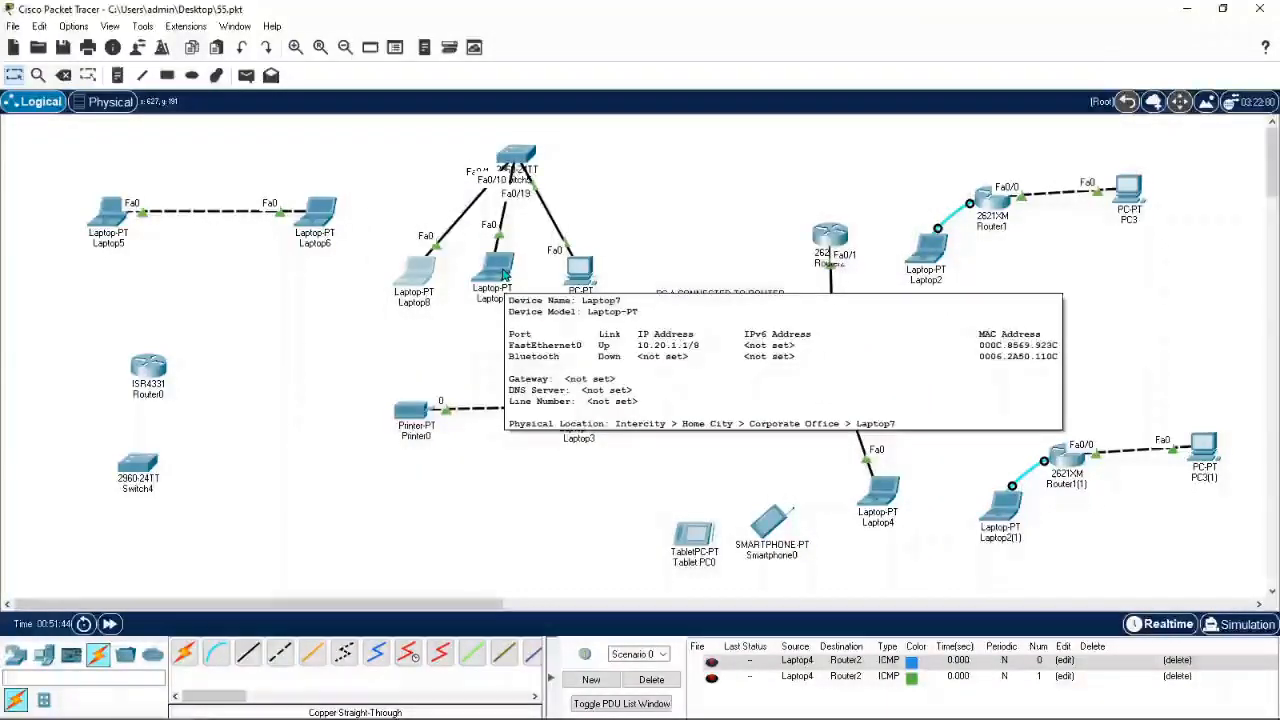
click(424, 276)
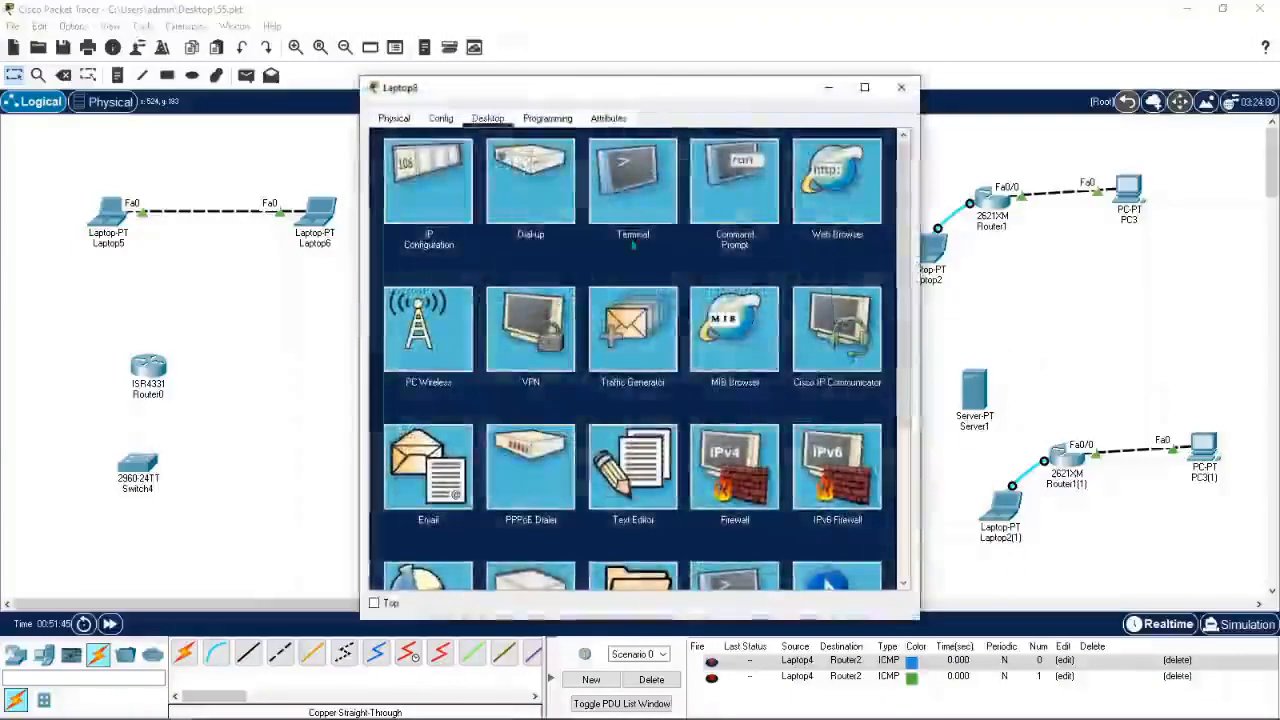
click(735, 183)
key(Up)
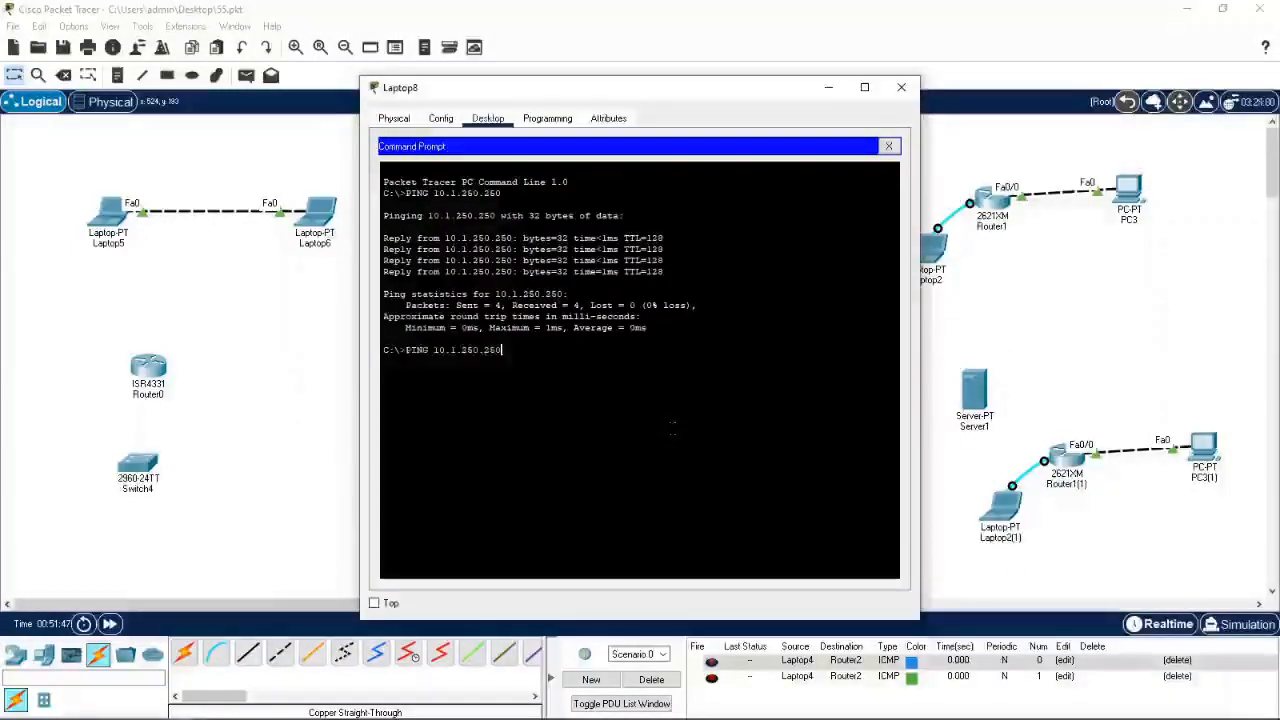
key(BackSpace)
key(BackSpace)
key(BackSpace)
key(BackSpace)
key(BackSpace)
key(BackSpace)
key(BackSpace)
key(BackSpace)
key(BackSpace)
text(20.1.1)
key(Return)
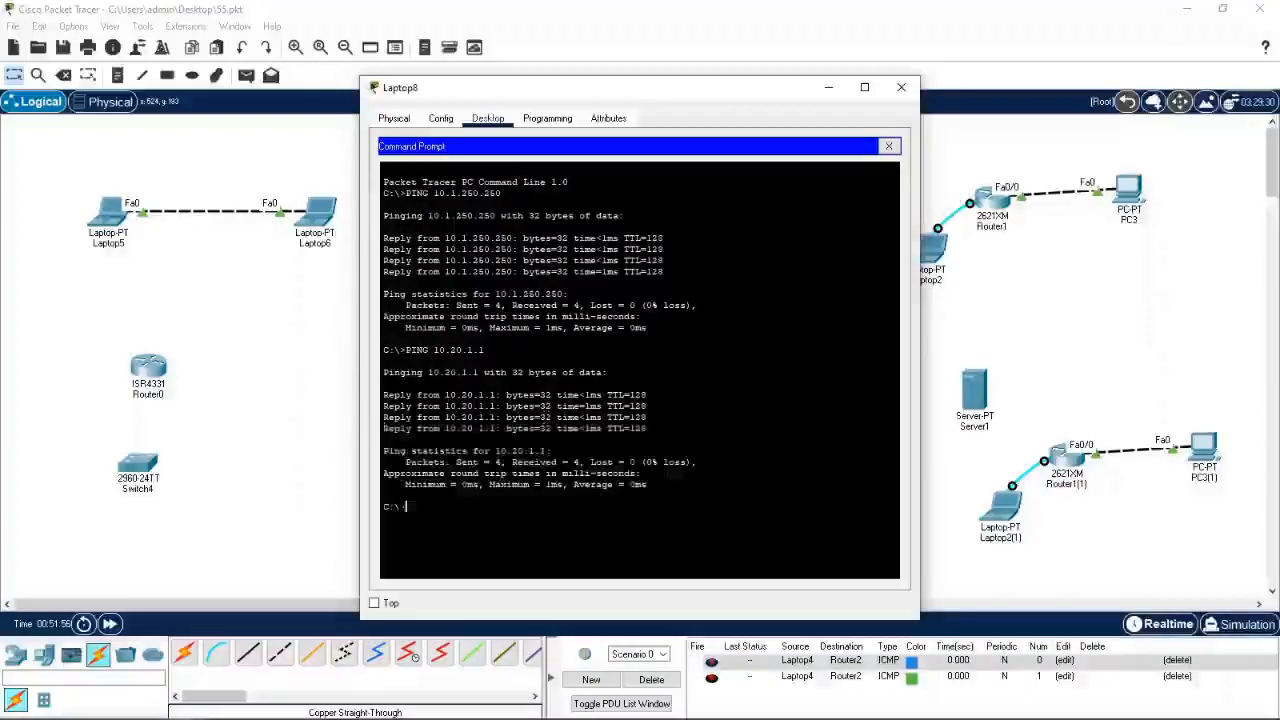
click(901, 87)
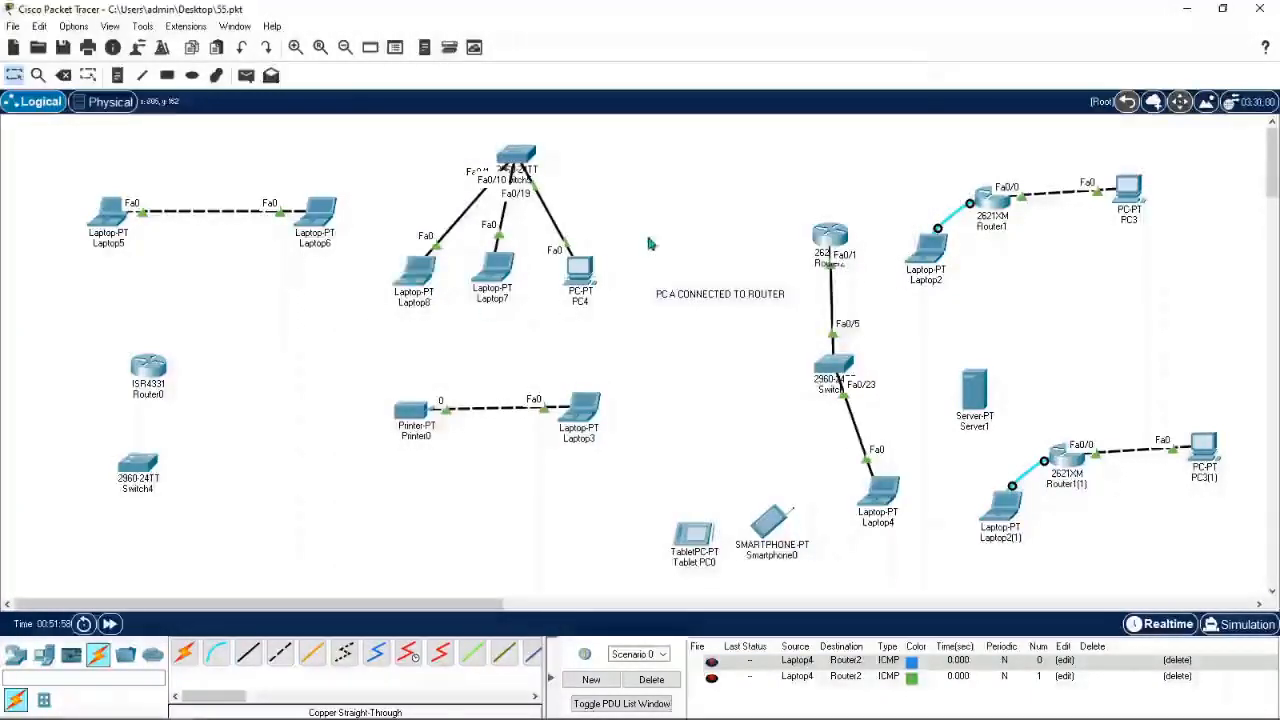
Step: Ping 10.1.1.1 from PC4's command prompt
mouse_move(420, 278)
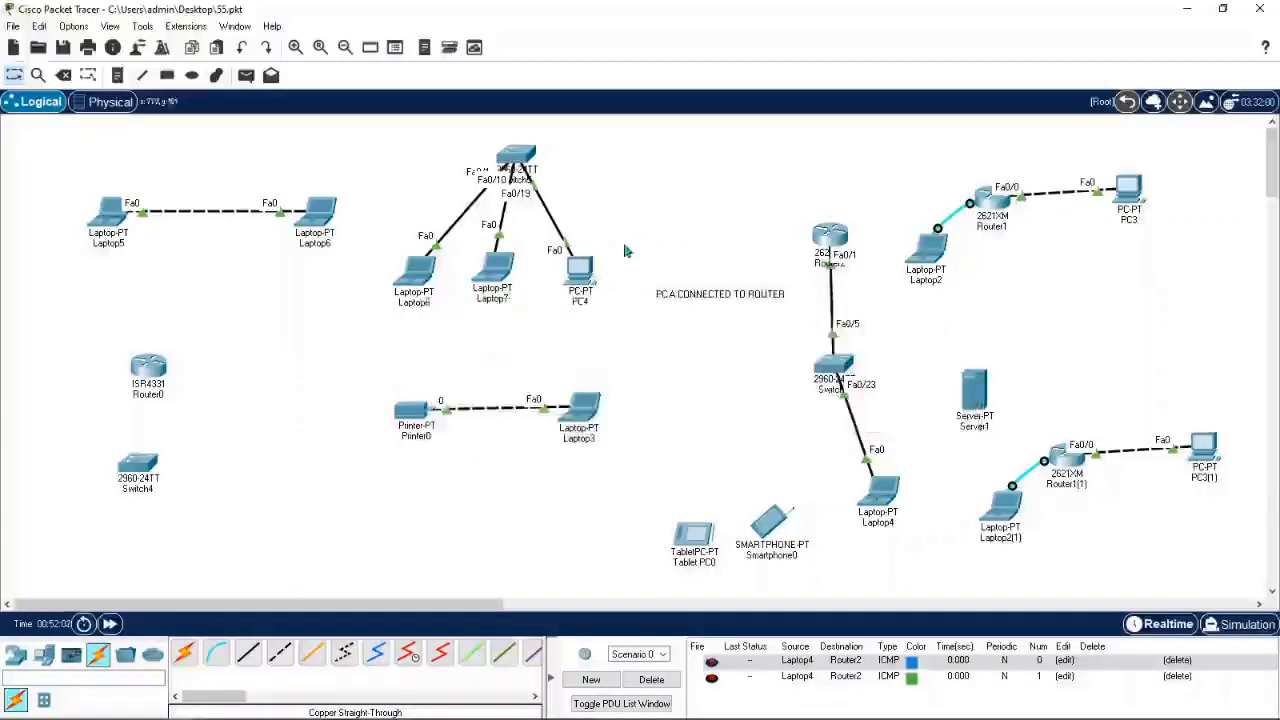
click(584, 278)
click(731, 188)
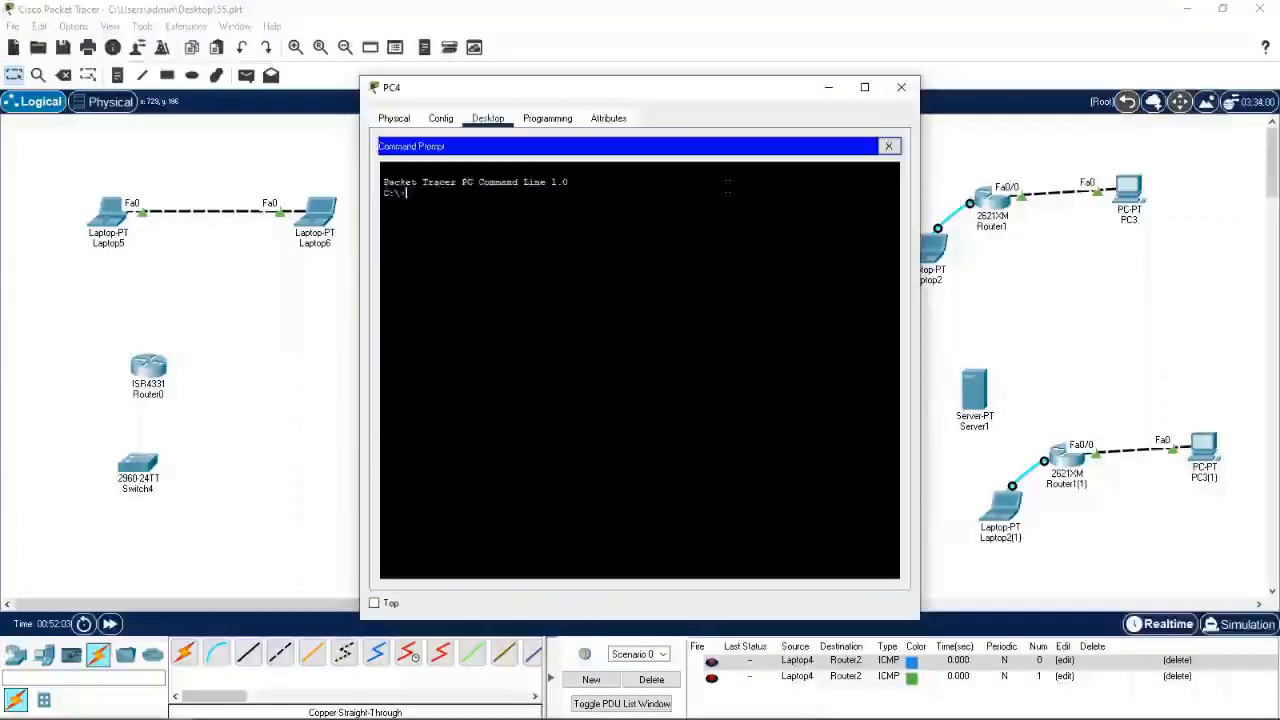
text(pi)
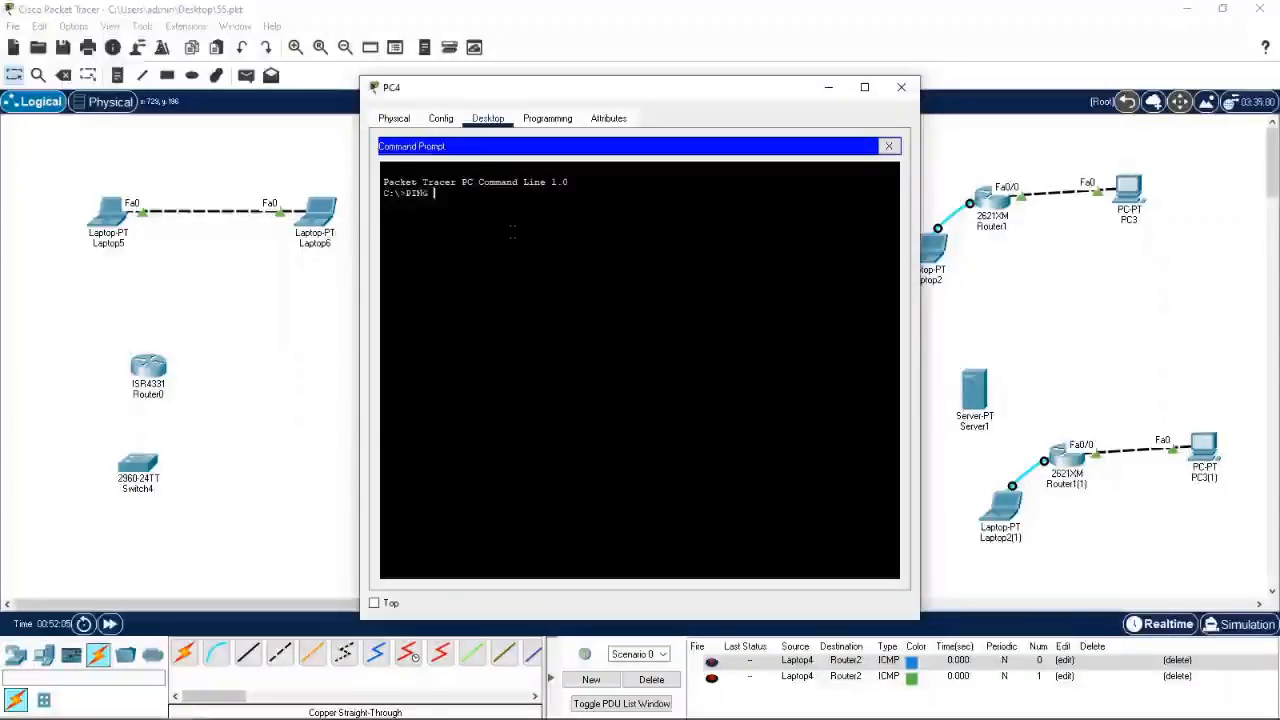
text(ng 10.1.1.1)
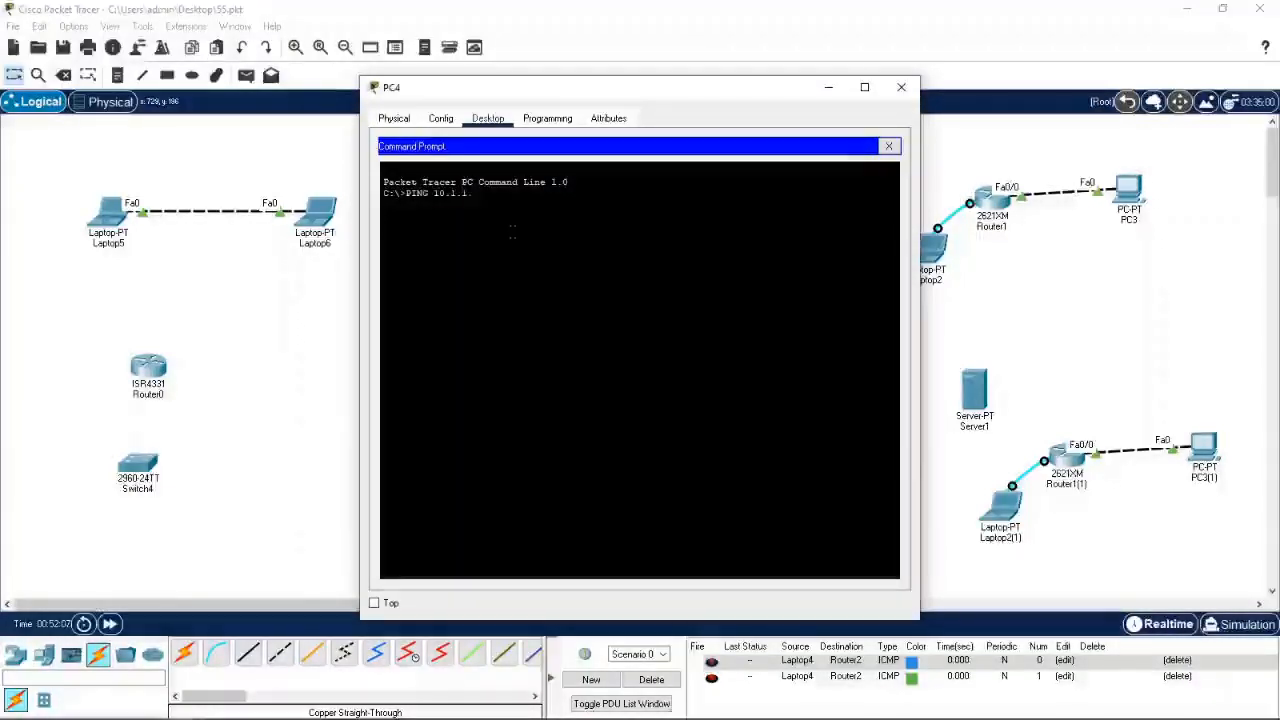
key(Return)
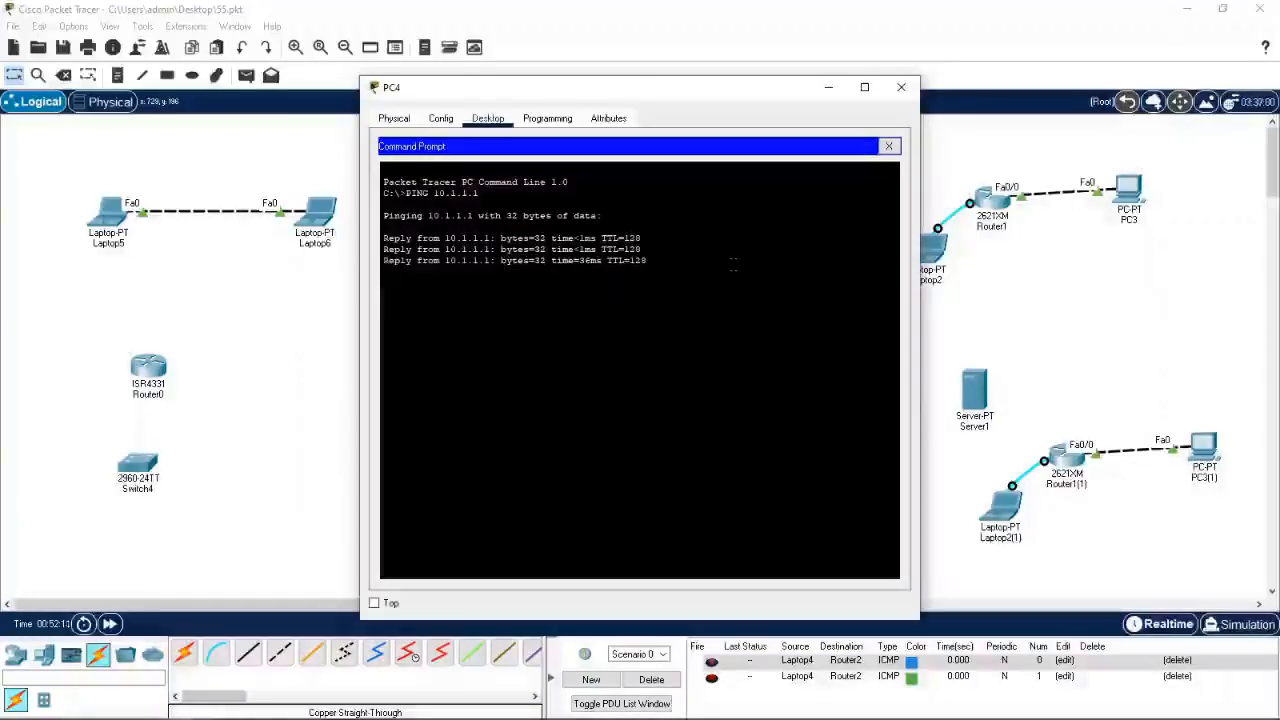
click(901, 87)
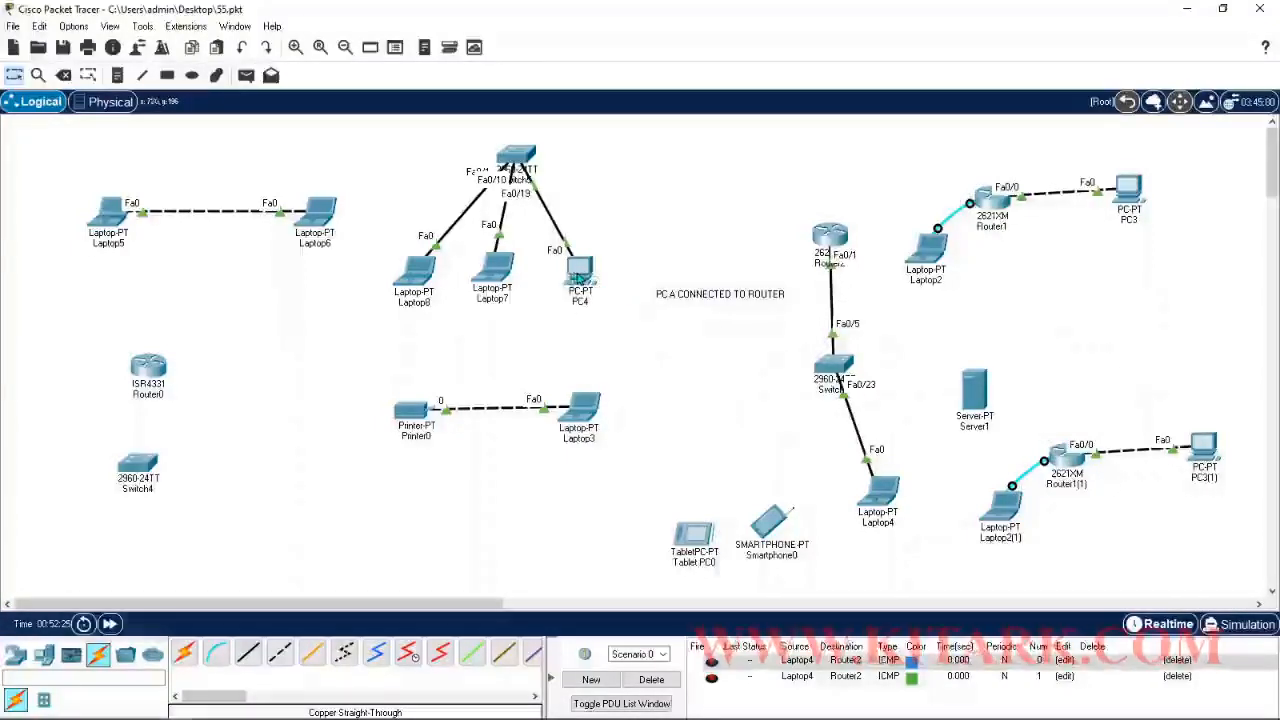
Step: Change PC4's static IPv4 address to 11.1.250.250
mouse_move(580, 279)
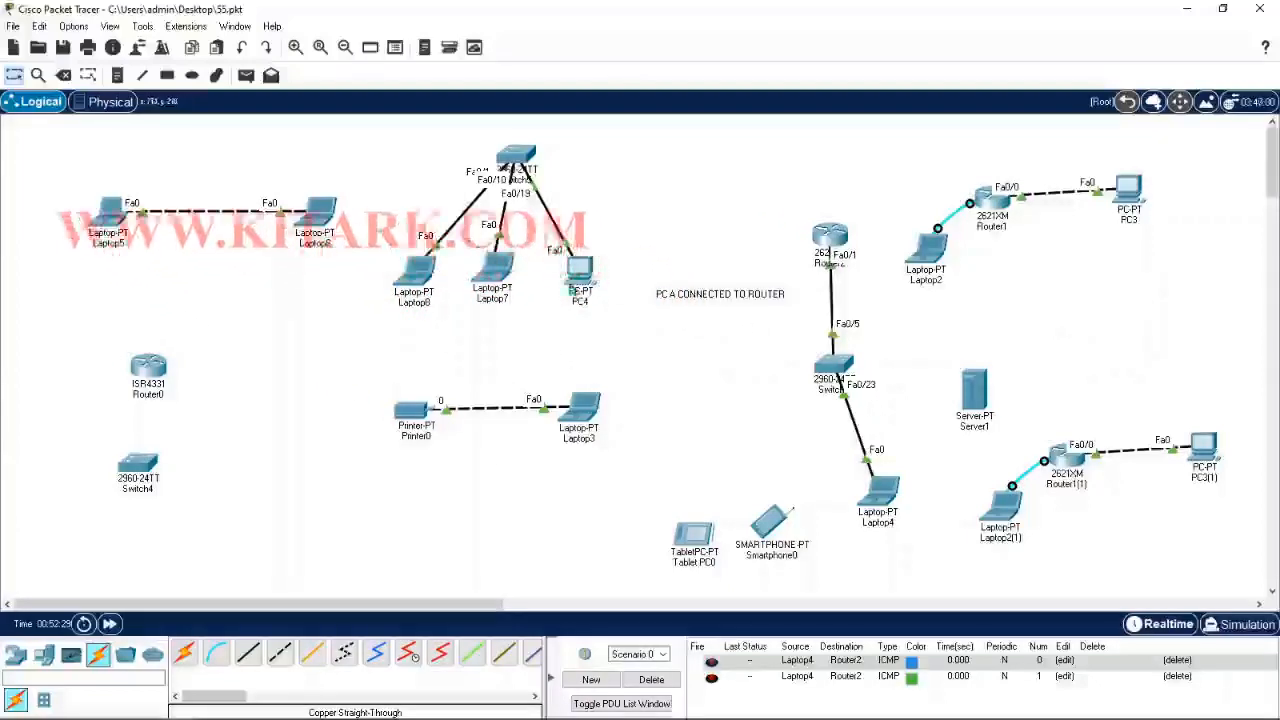
click(583, 276)
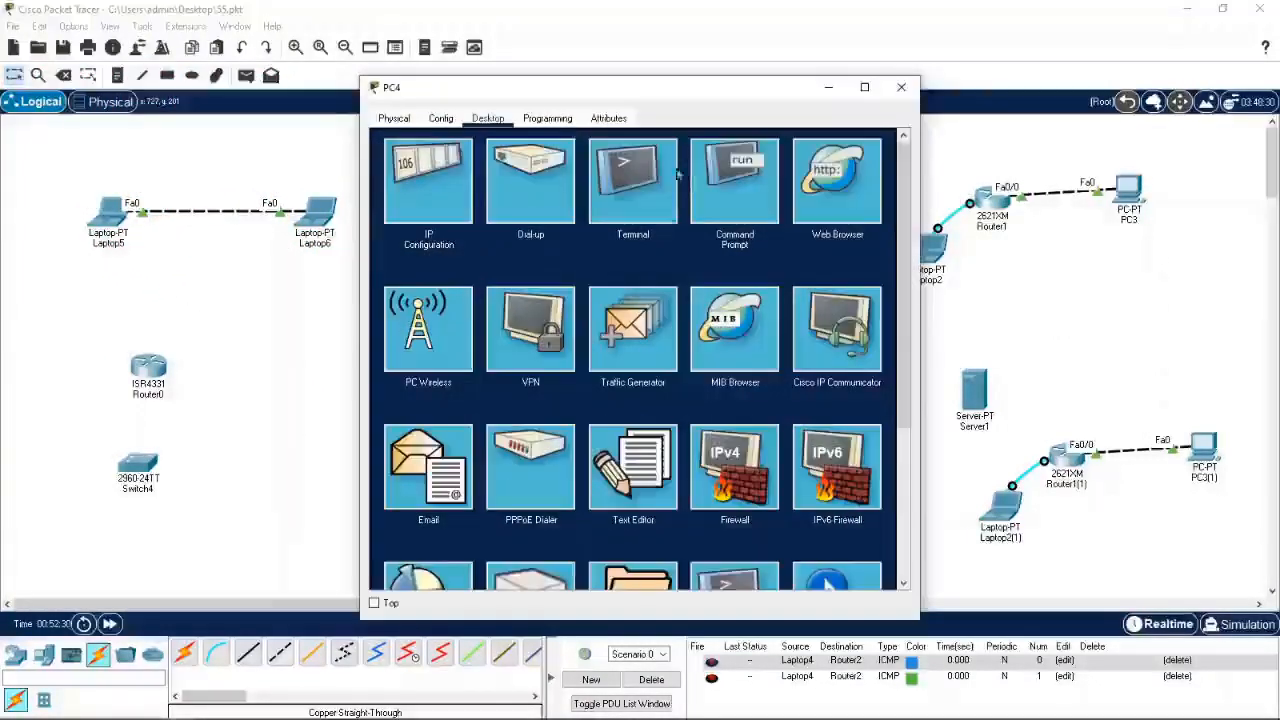
click(430, 170)
drag(618, 229, 532, 231)
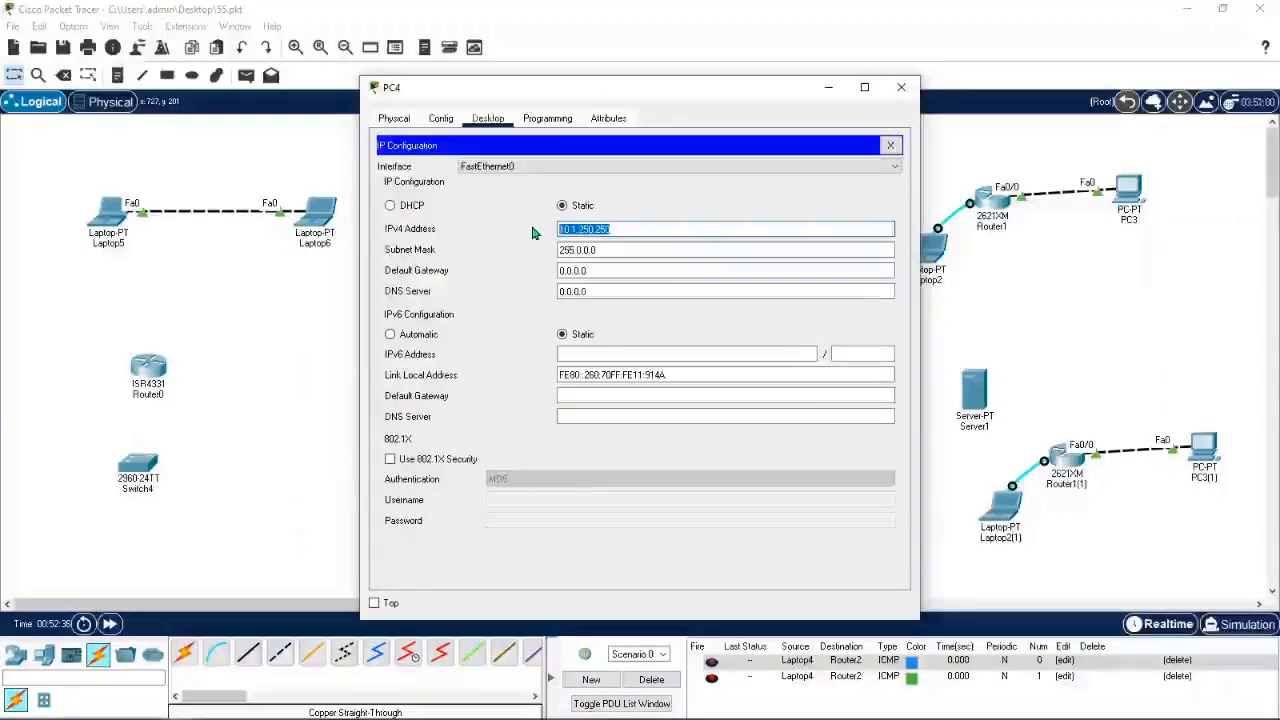
text(11)
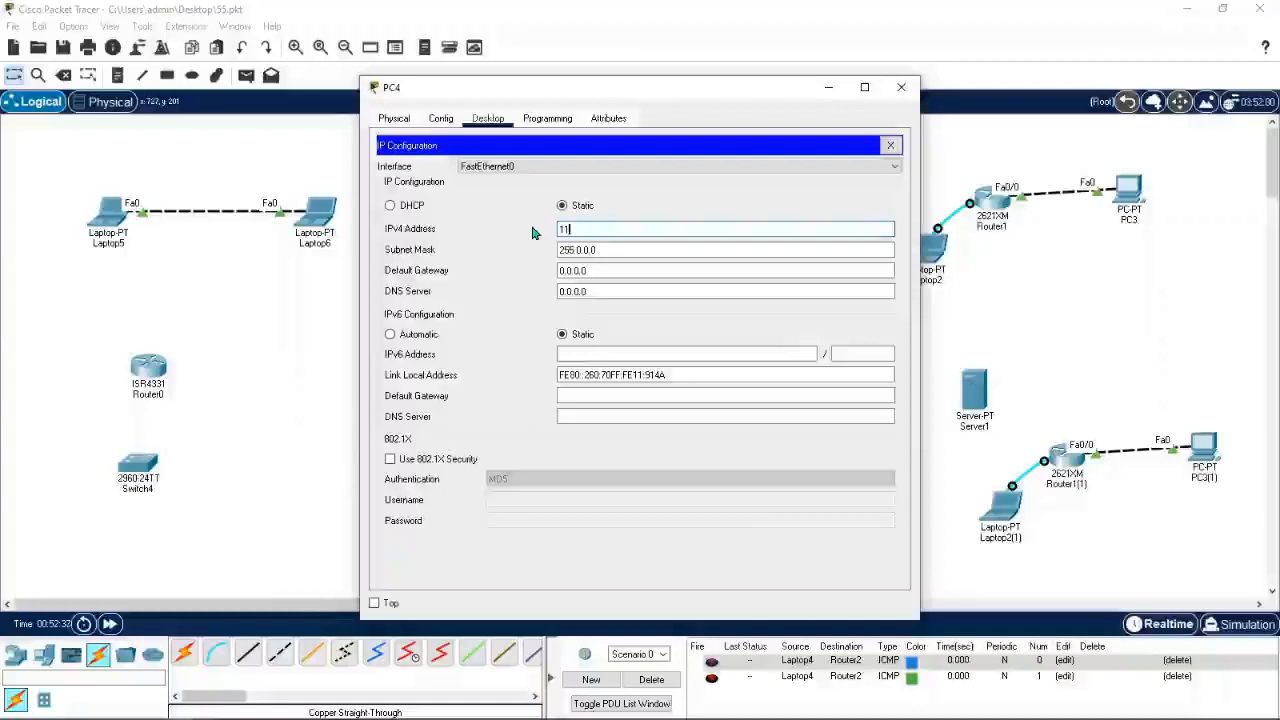
text(.1.250.250)
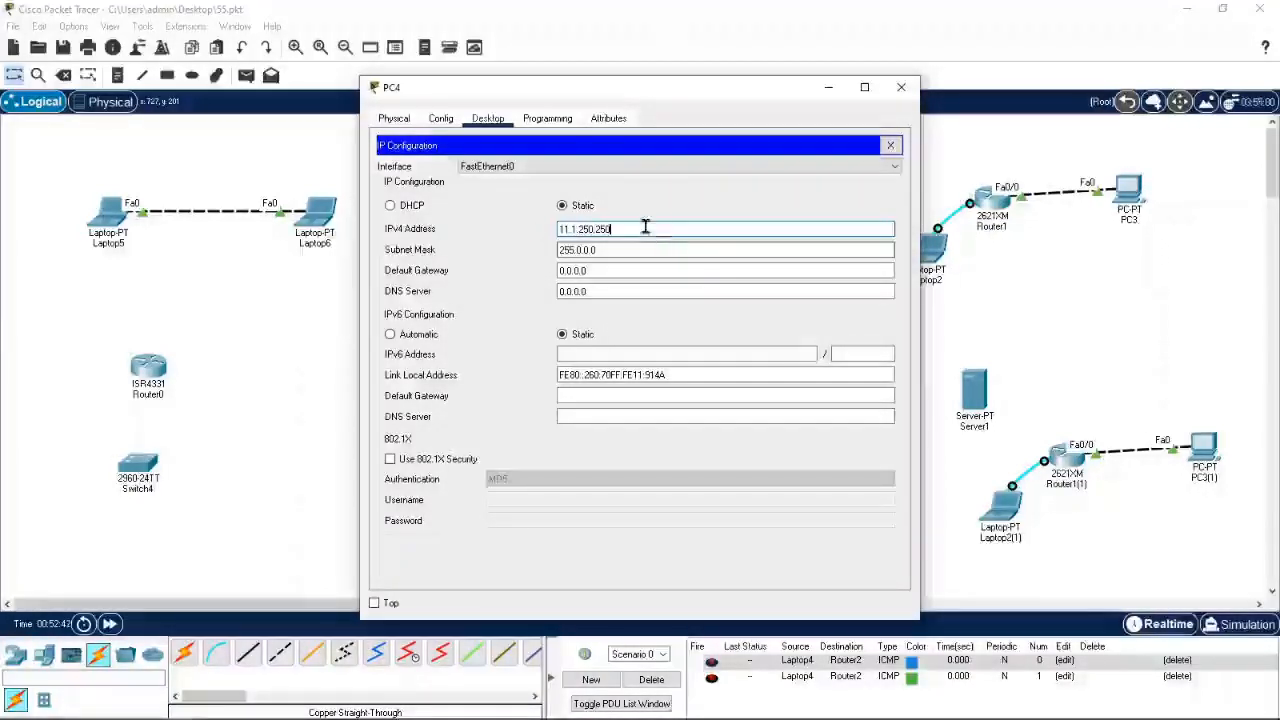
double_click(568, 229)
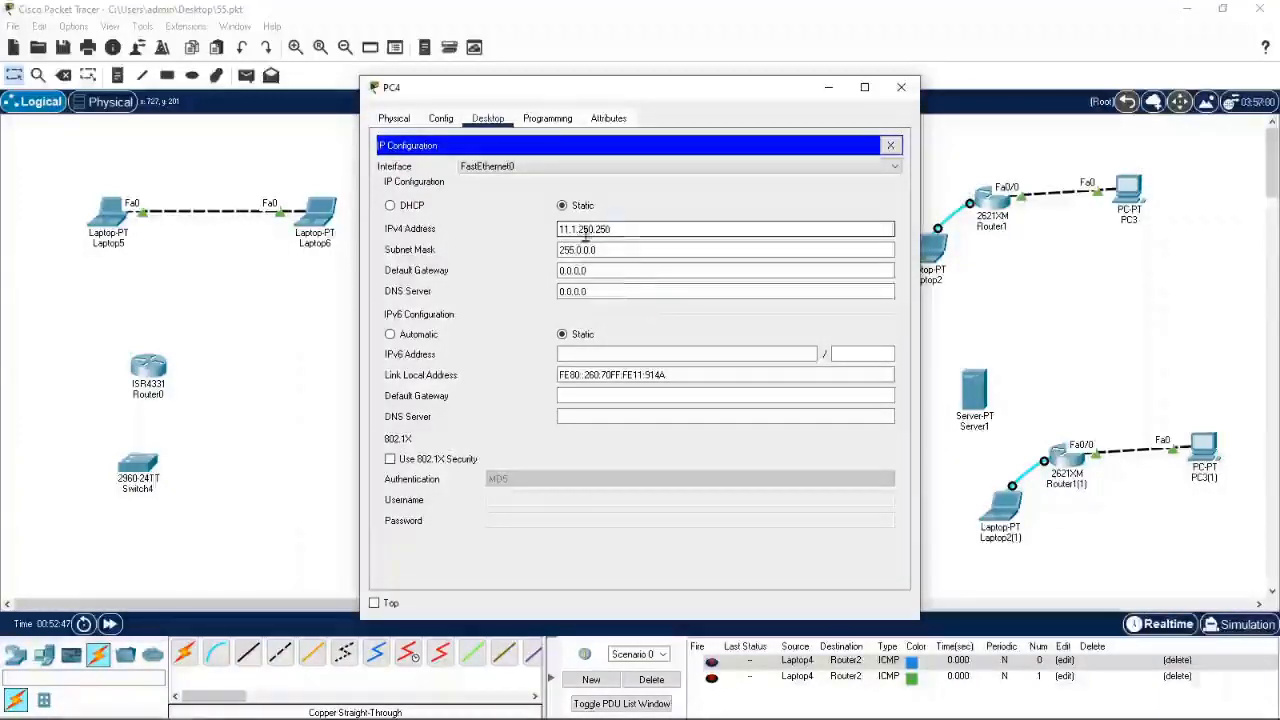
click(903, 89)
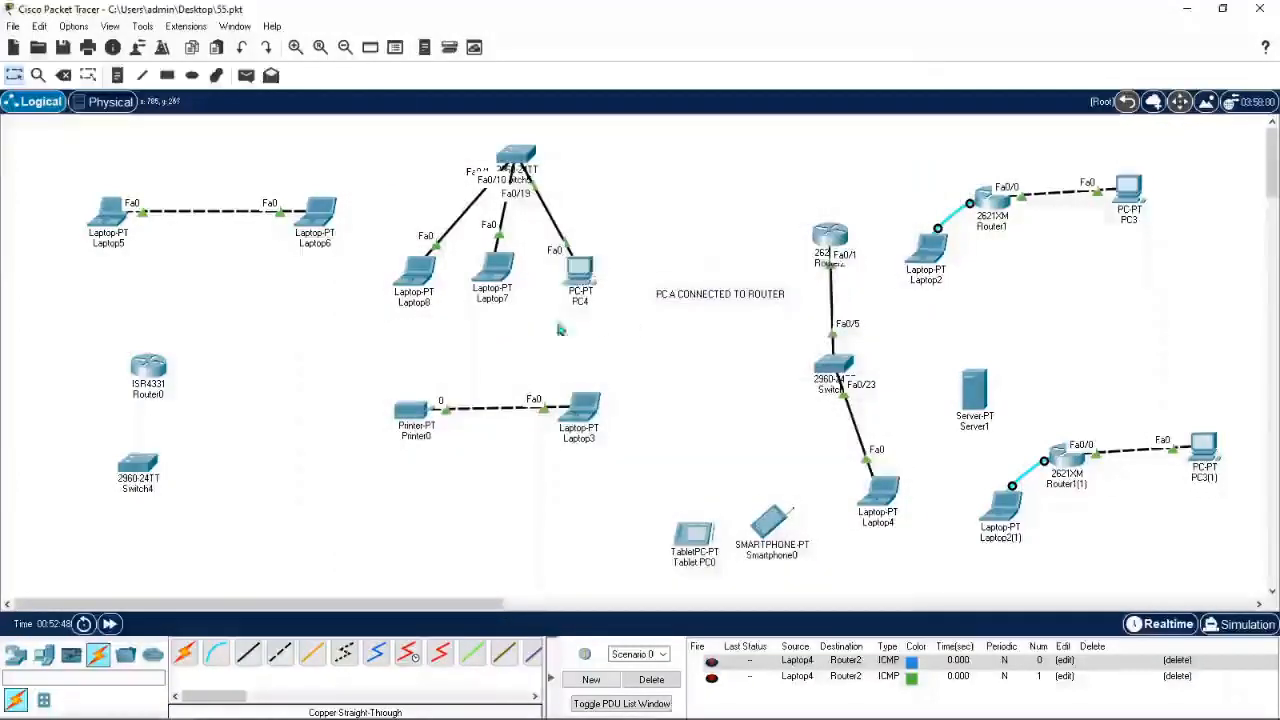
Step: Ping PC4's new address 11.1.250.250 from Laptop8's command prompt and examine the replies
click(433, 279)
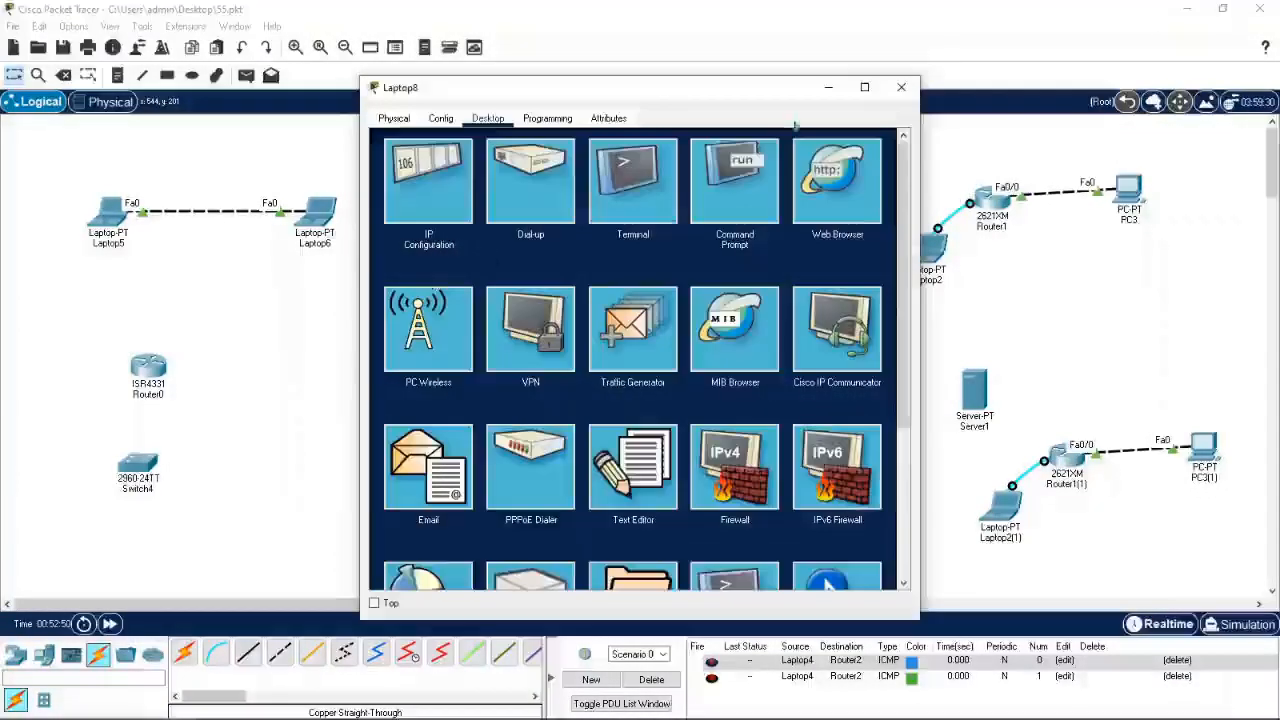
click(736, 178)
key(Up)
key(BackSpace)
key(BackSpace)
key(BackSpace)
key(BackSpace)
key(BackSpace)
key(BackSpace)
key(BackSpace)
key(BackSpace)
key(BackSpace)
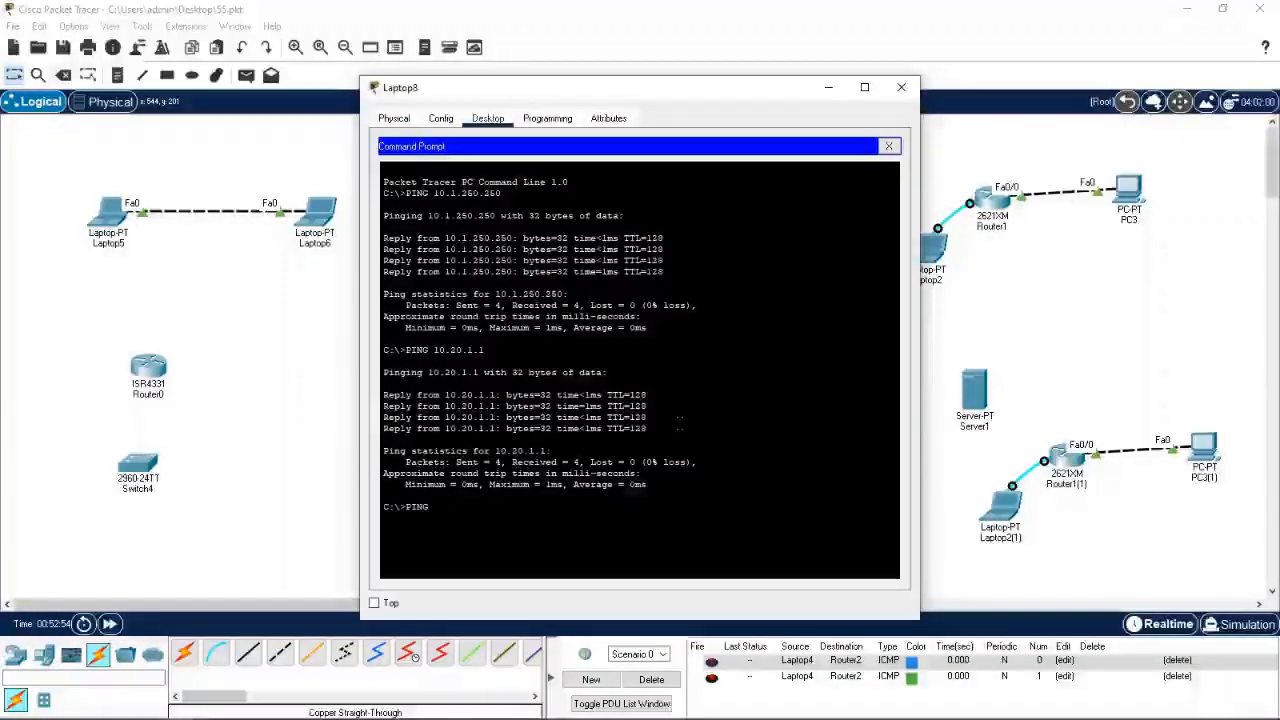
text(11.1.250.250)
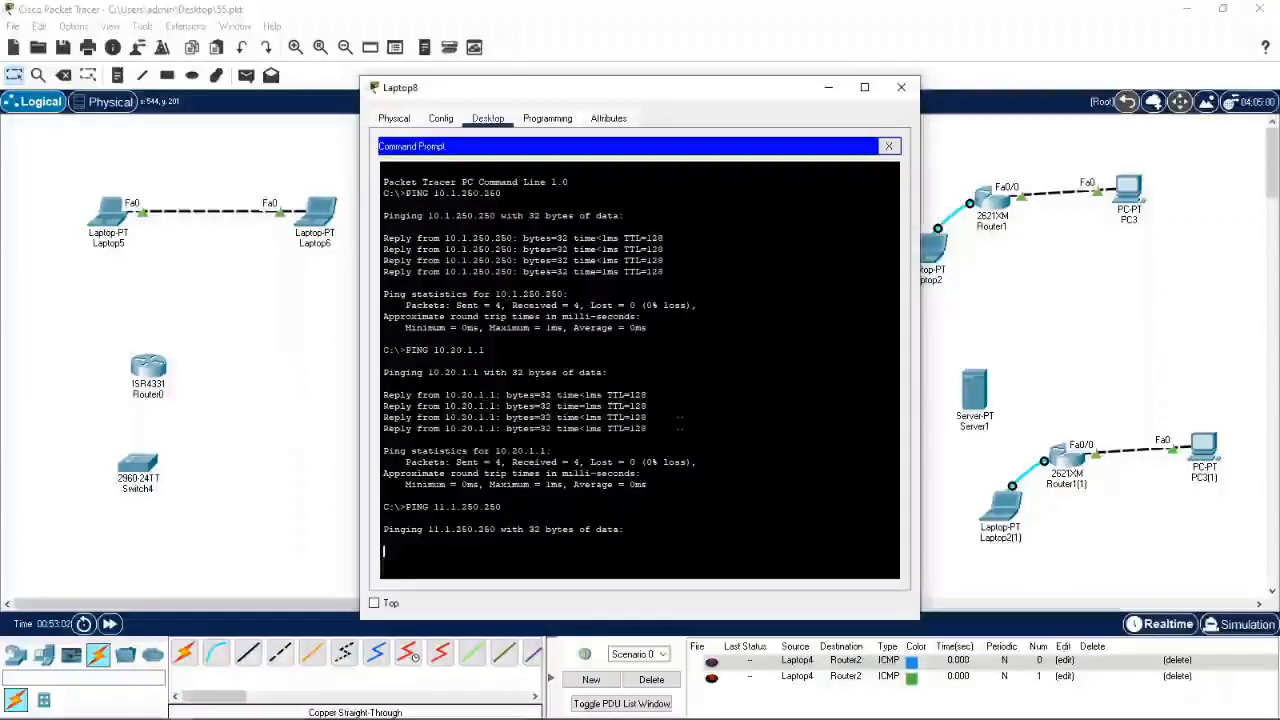
drag(692, 86, 1001, 90)
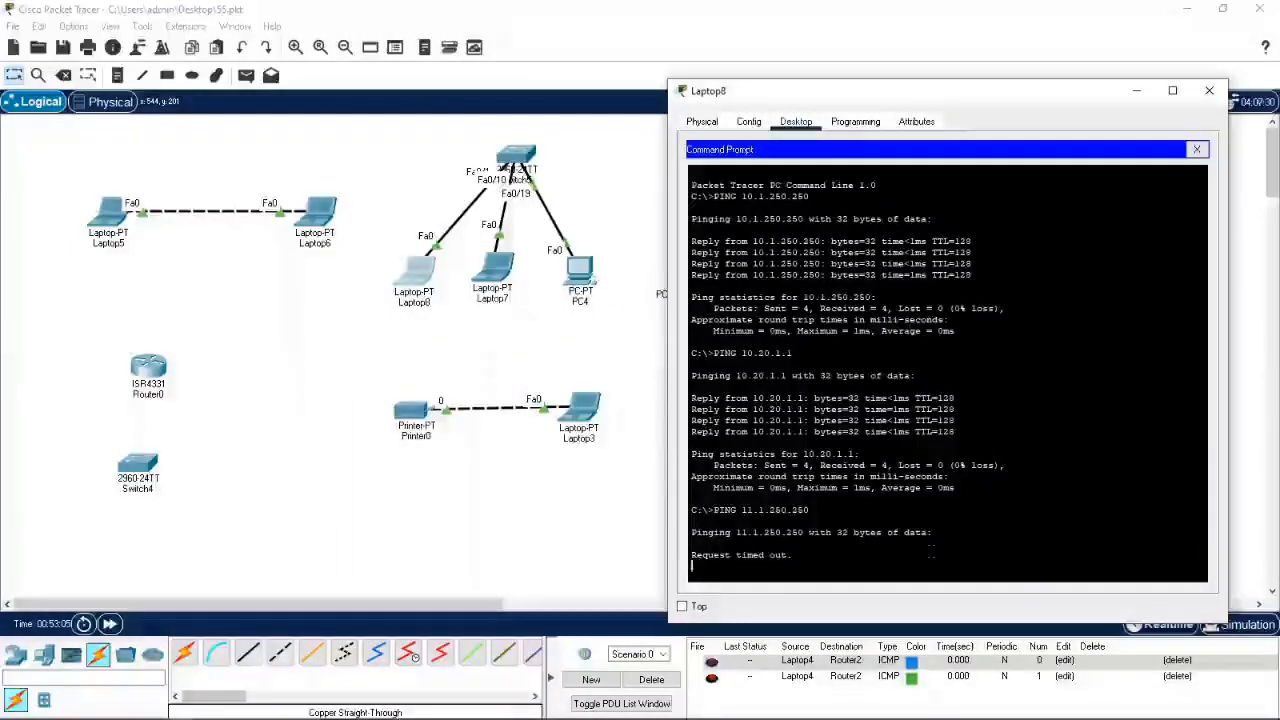
drag(793, 555, 691, 555)
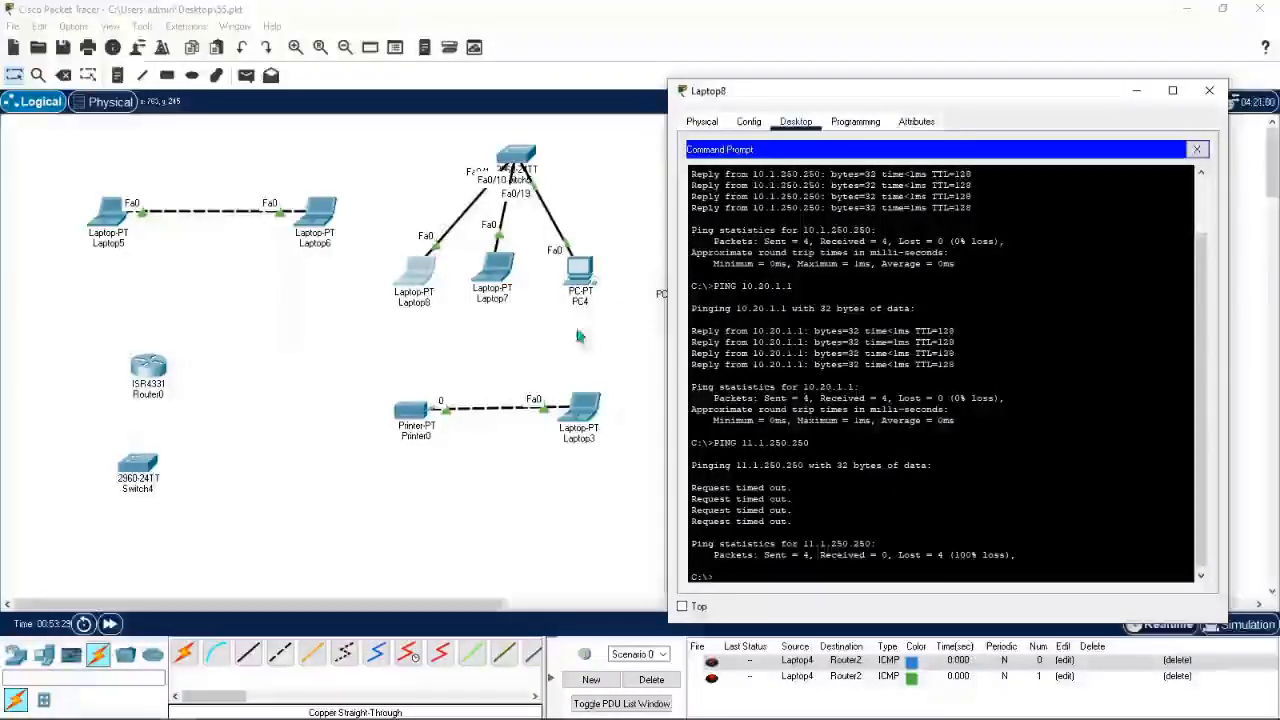
click(1210, 94)
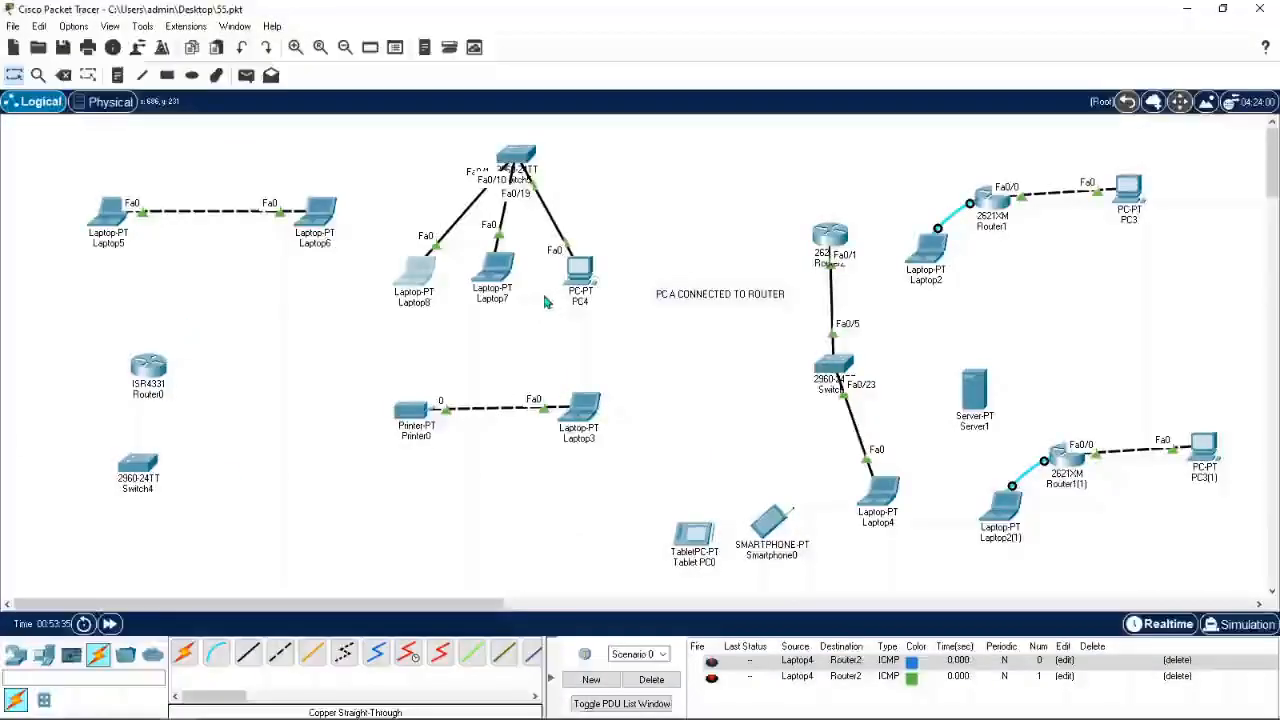
Step: Move the Printer0–Laptop3 pair below Switch4, and shift the switch with Laptop8, Laptop7 and PC4 down into the freed space
drag(417, 420, 663, 463)
drag(595, 420, 279, 552)
drag(378, 132, 620, 324)
drag(596, 254, 583, 471)
click(610, 440)
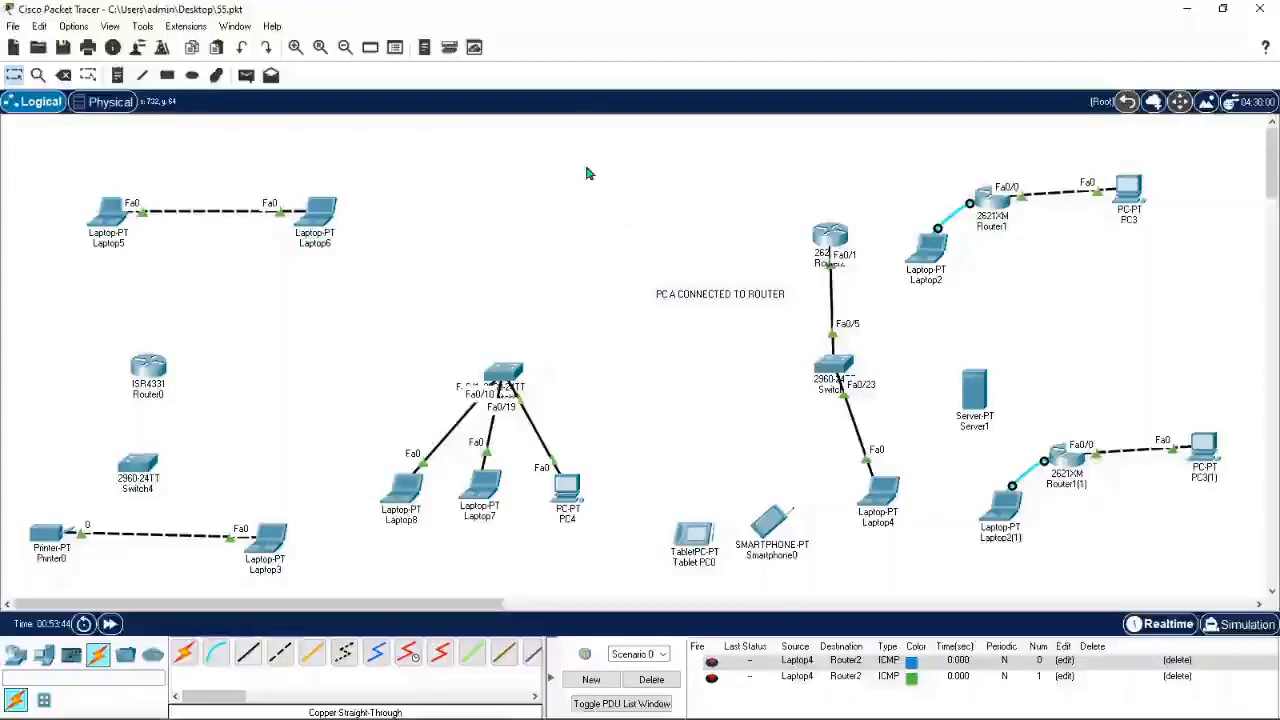
Step: Add a 2621XM router above the switch that serves Laptop8, Laptop7 and PC4
click(15, 653)
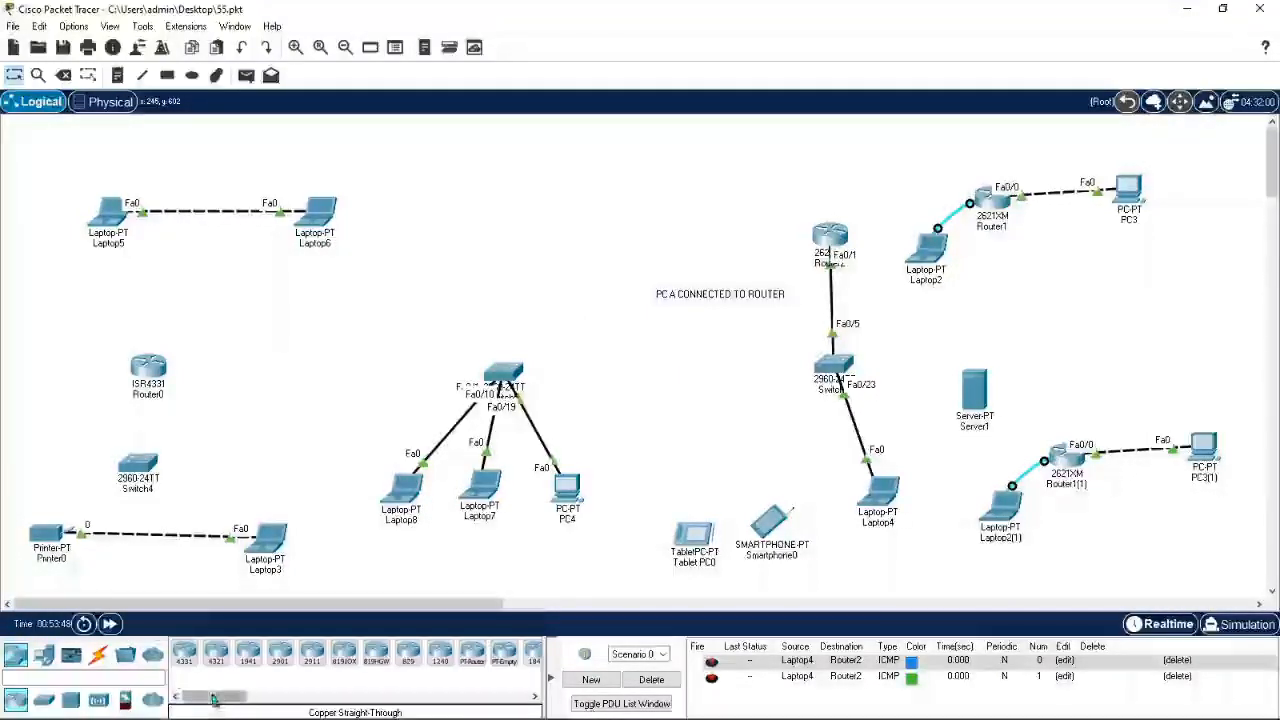
drag(197, 700, 255, 697)
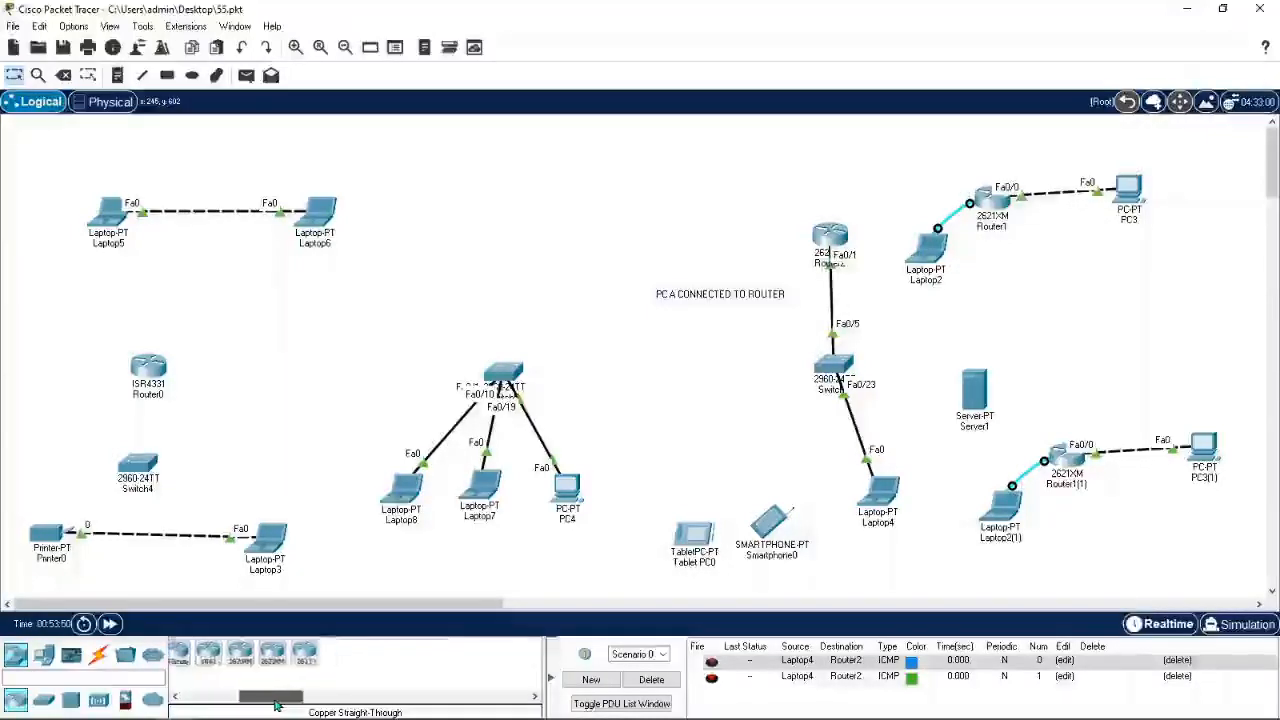
drag(258, 657, 495, 240)
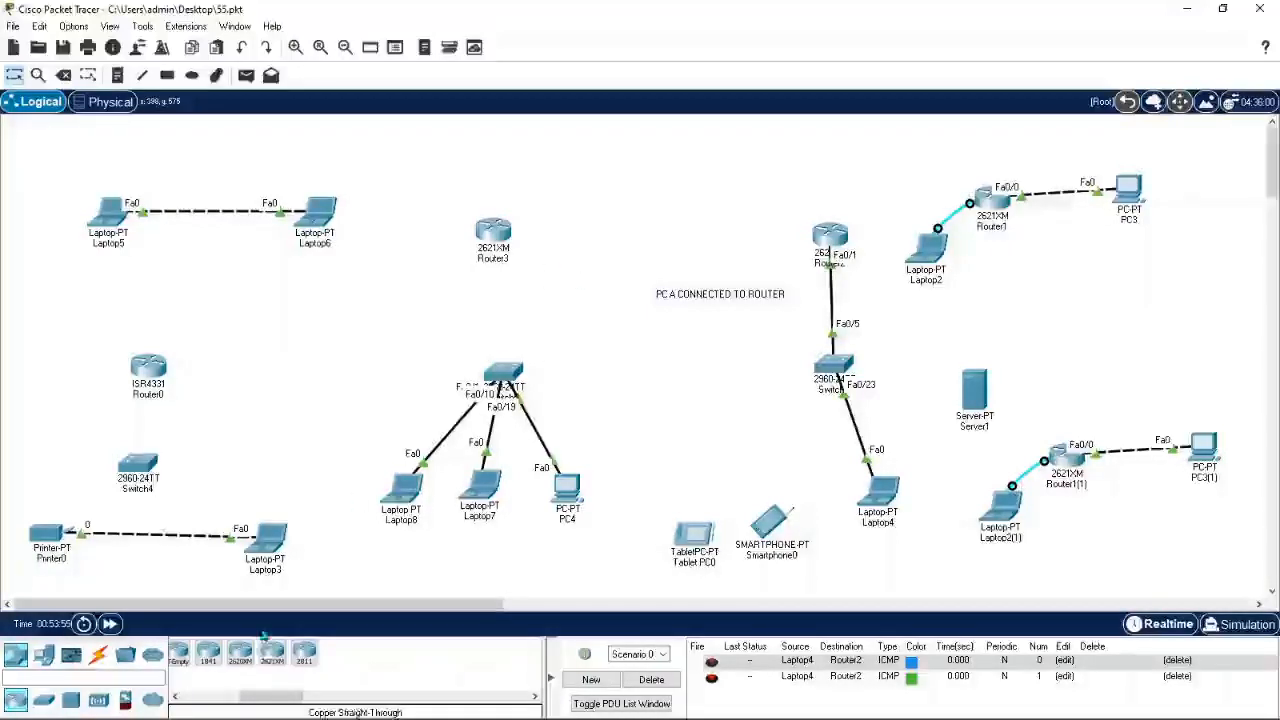
Step: Connect Router3's FastEthernet0/0 to FastEthernet0/2 on the switch below it with a copper straight-through cable
click(98, 654)
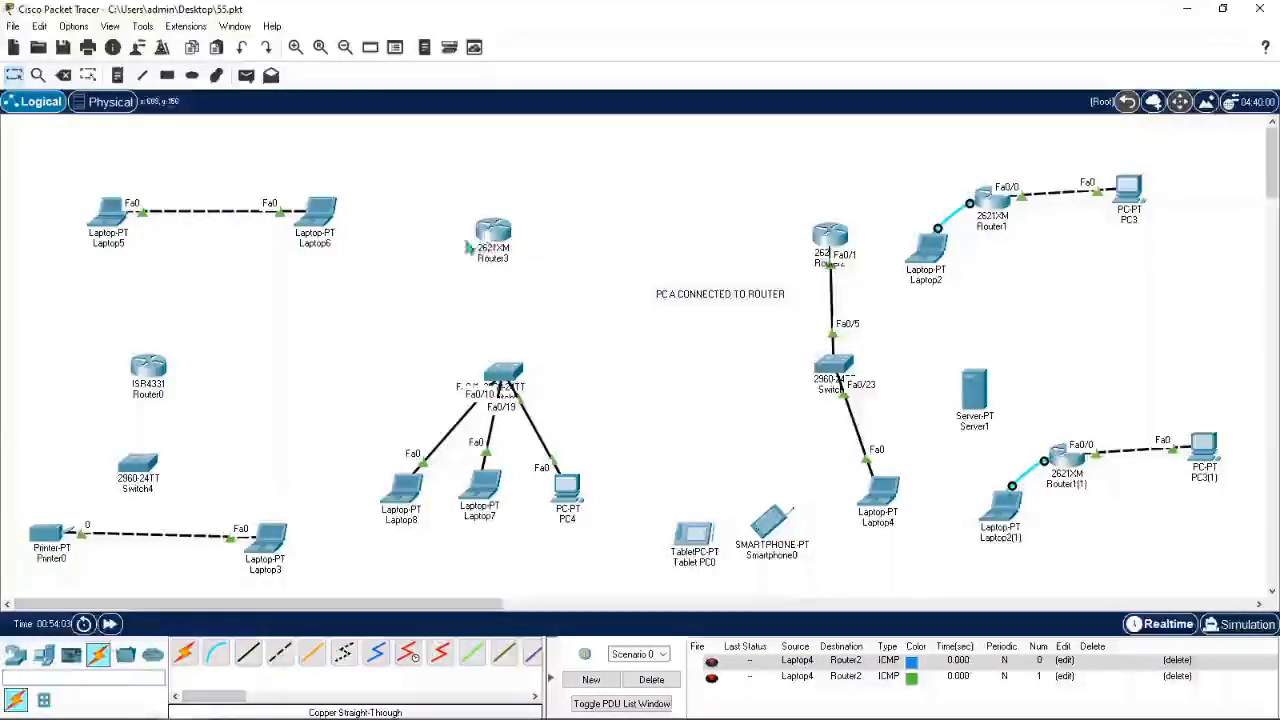
click(248, 656)
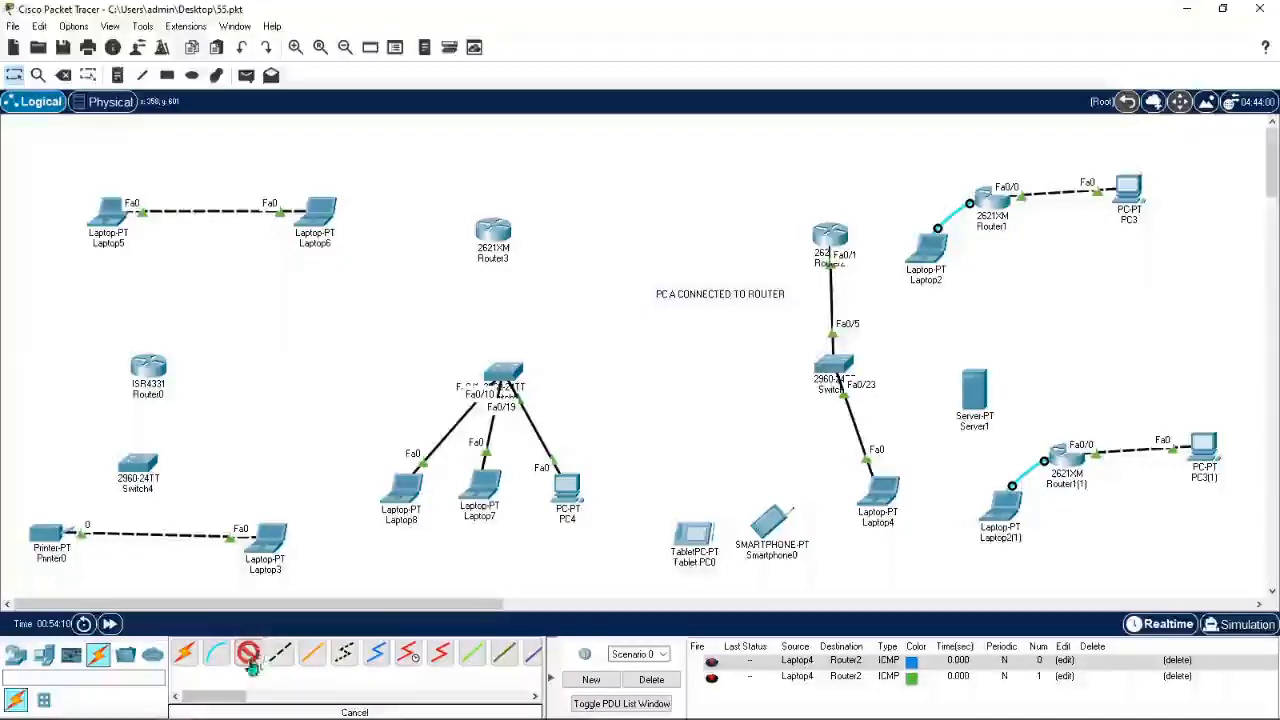
click(493, 229)
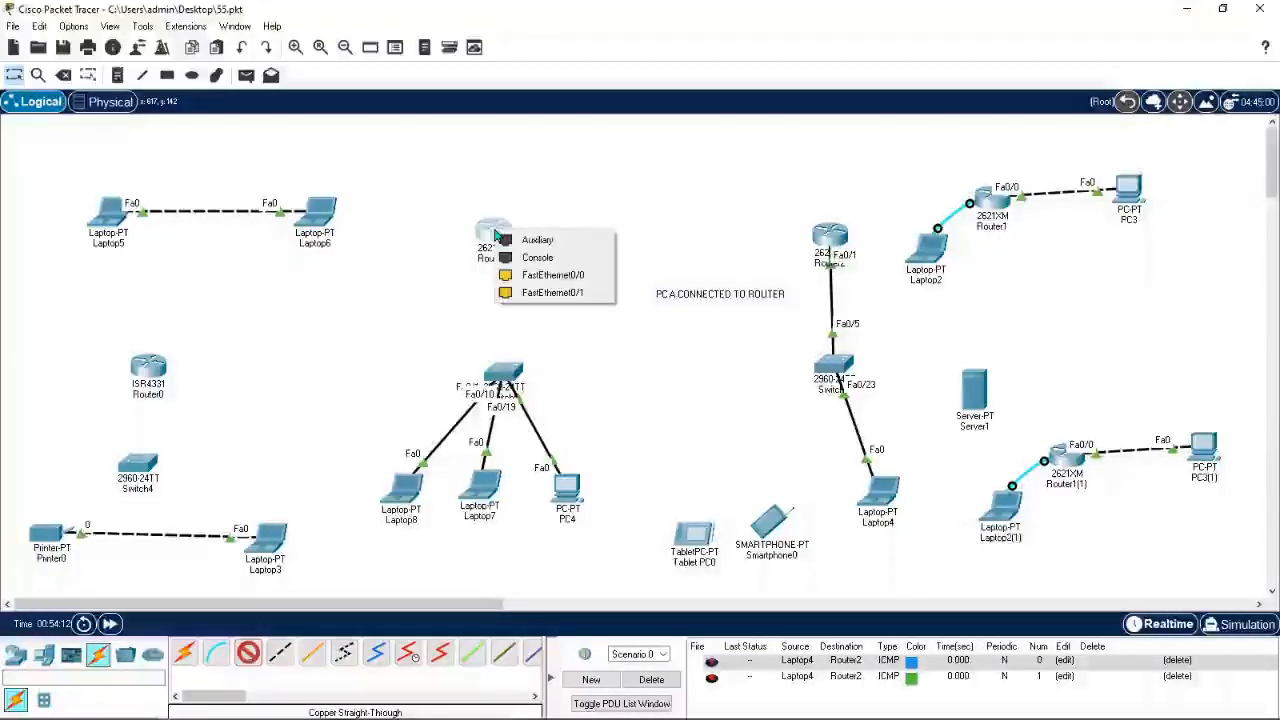
click(557, 283)
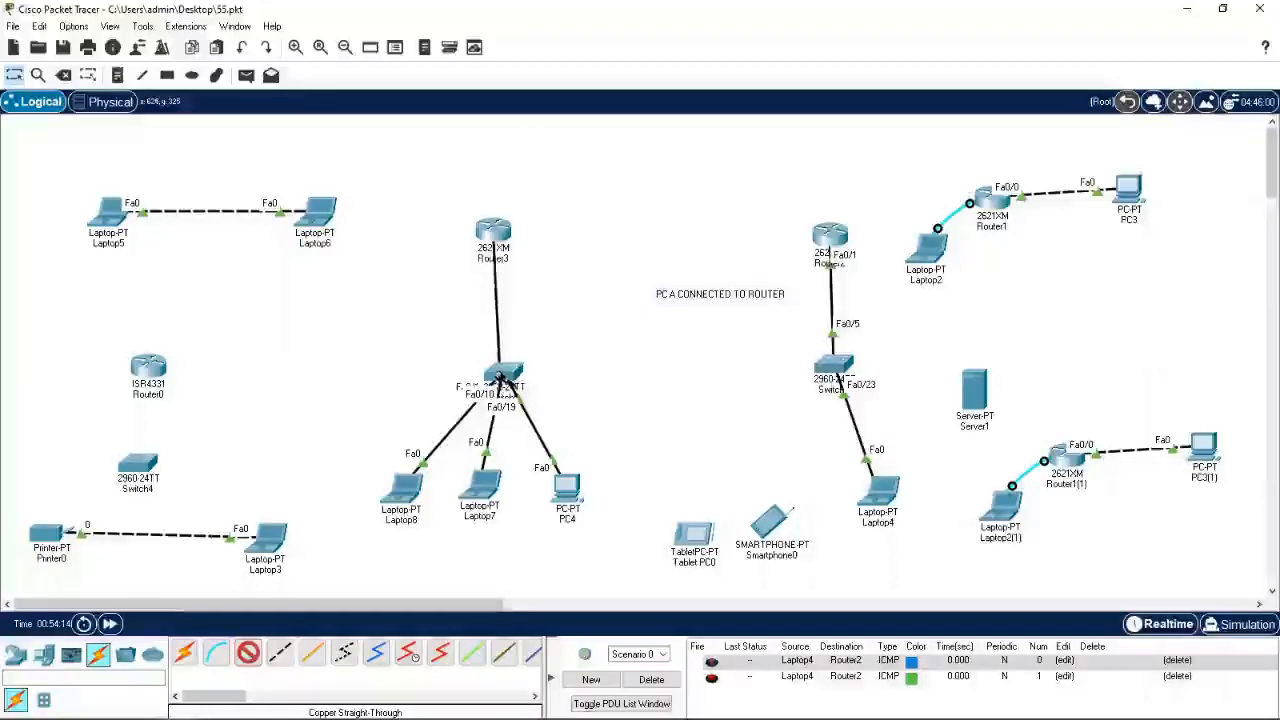
click(503, 380)
click(558, 29)
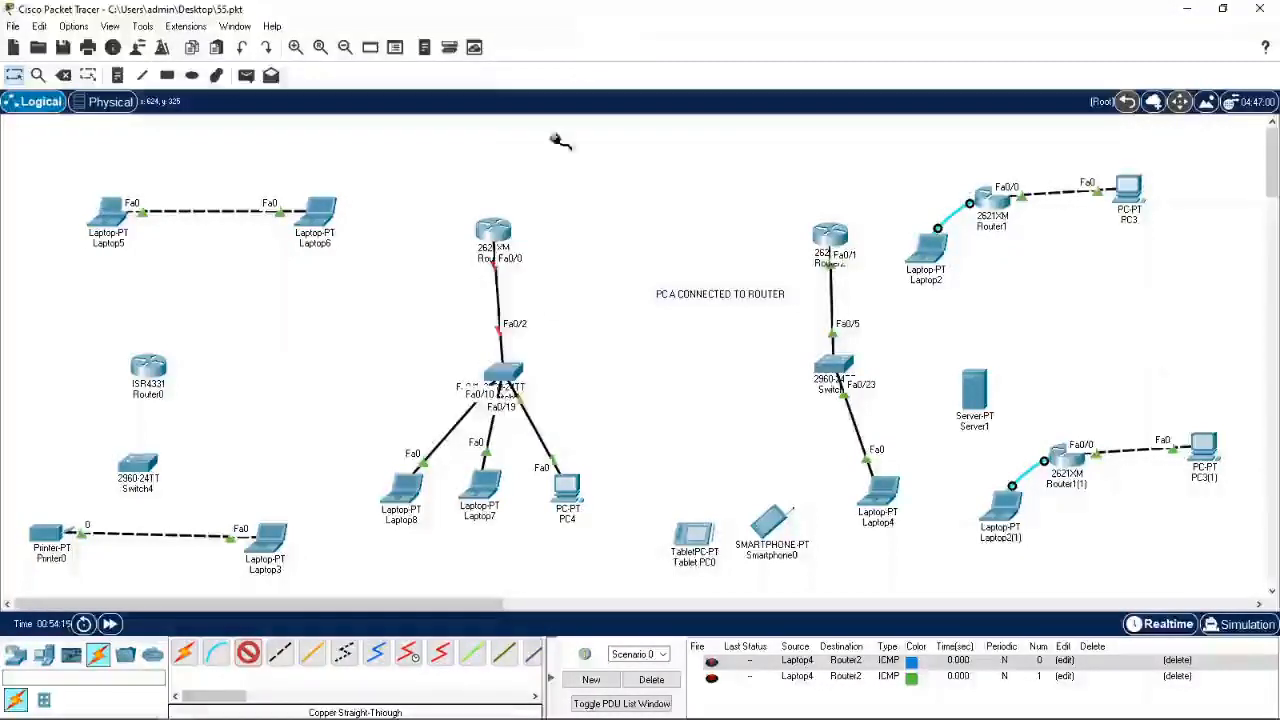
Step: Link Router3's FastEthernet0/1 to the switch's FastEthernet0/3 with a second straight-through cable, and nudge the router to separate the two links
click(502, 232)
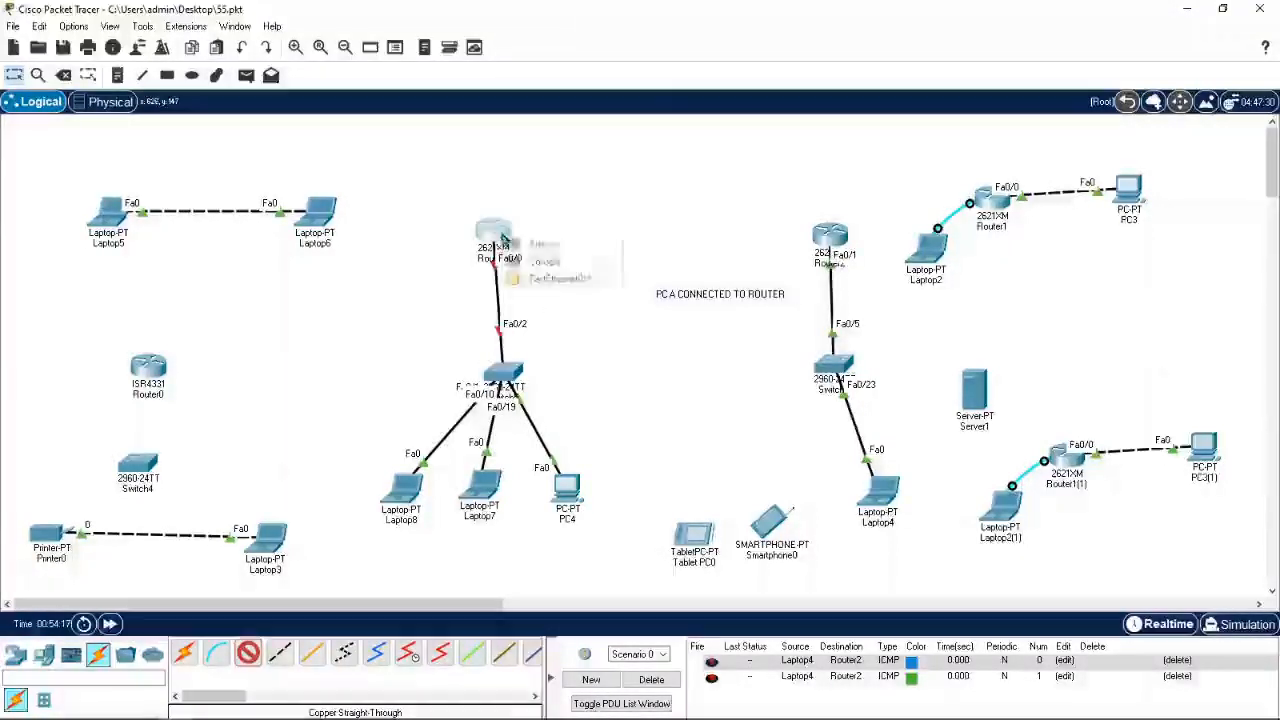
click(584, 279)
click(503, 376)
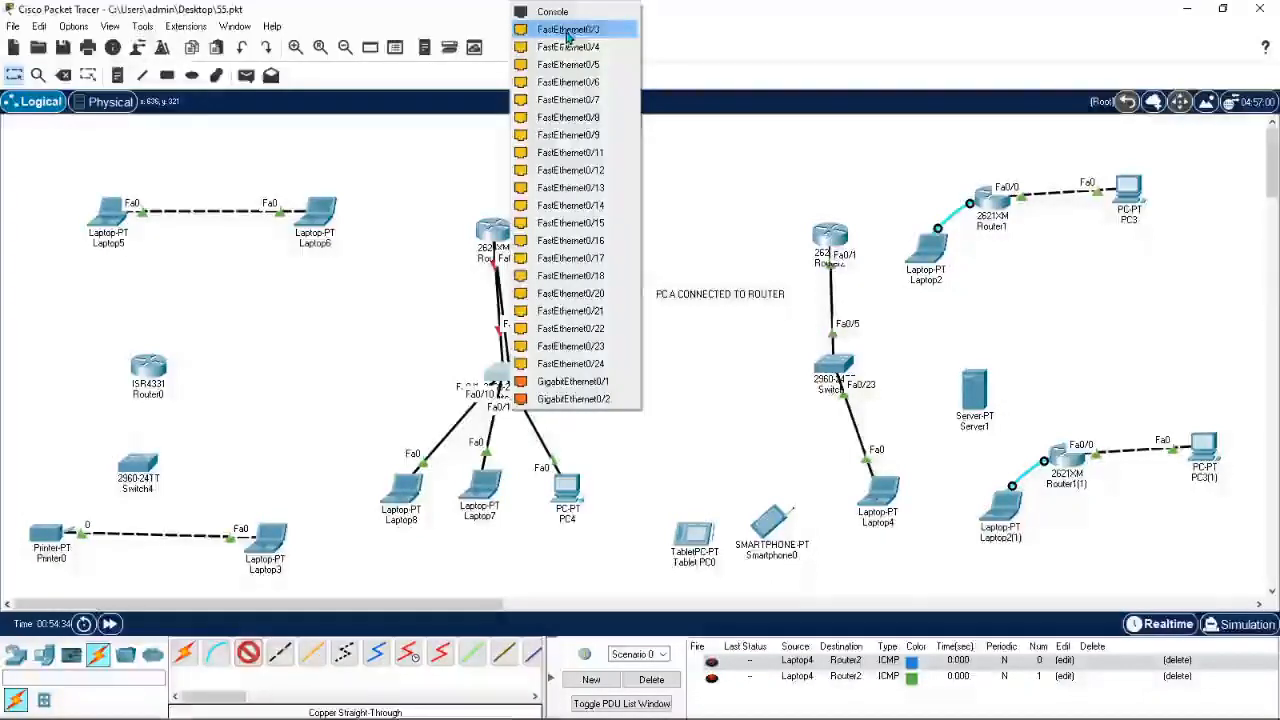
click(568, 31)
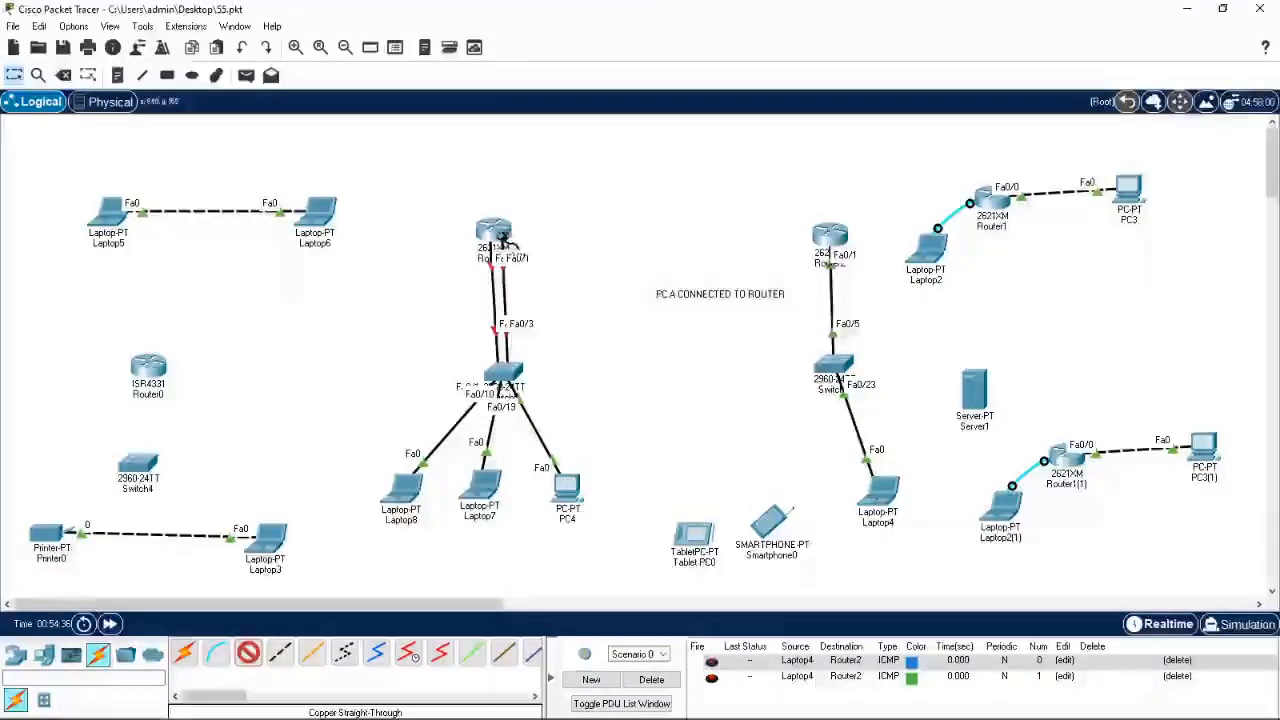
drag(494, 231, 503, 220)
click(590, 258)
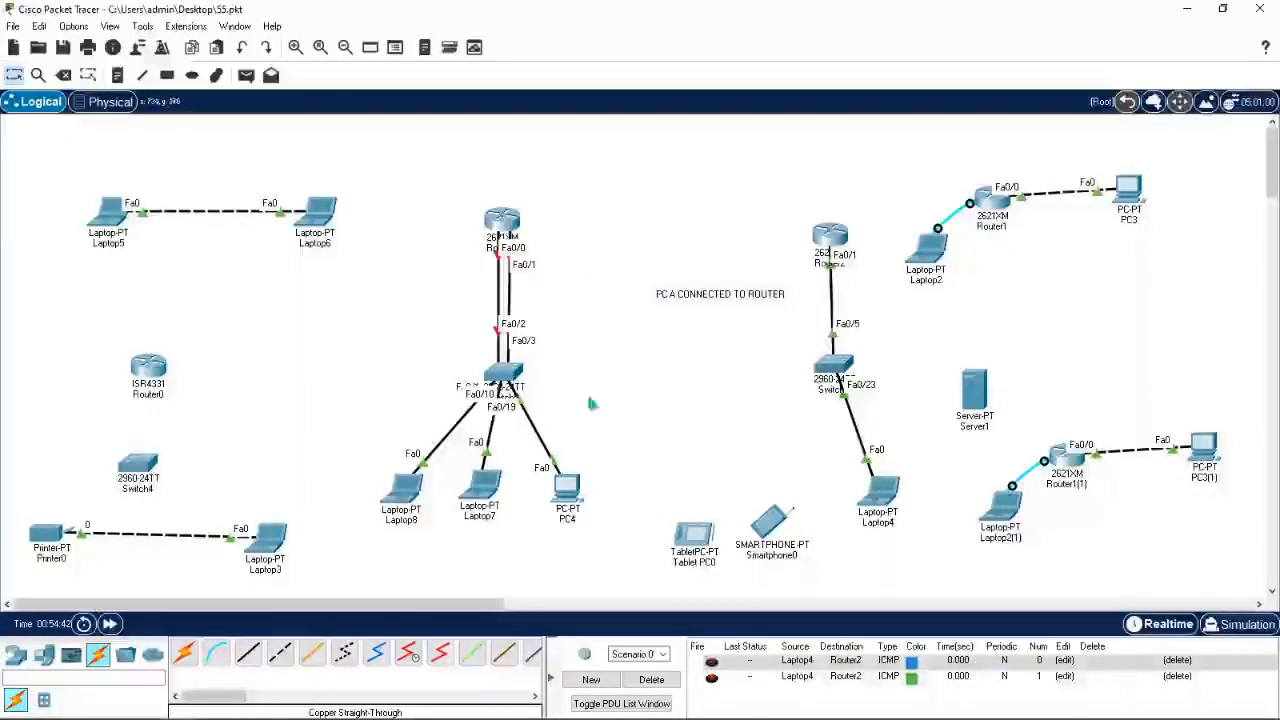
Step: Place a note reading 10.1.1.1 beneath Laptop8
click(117, 77)
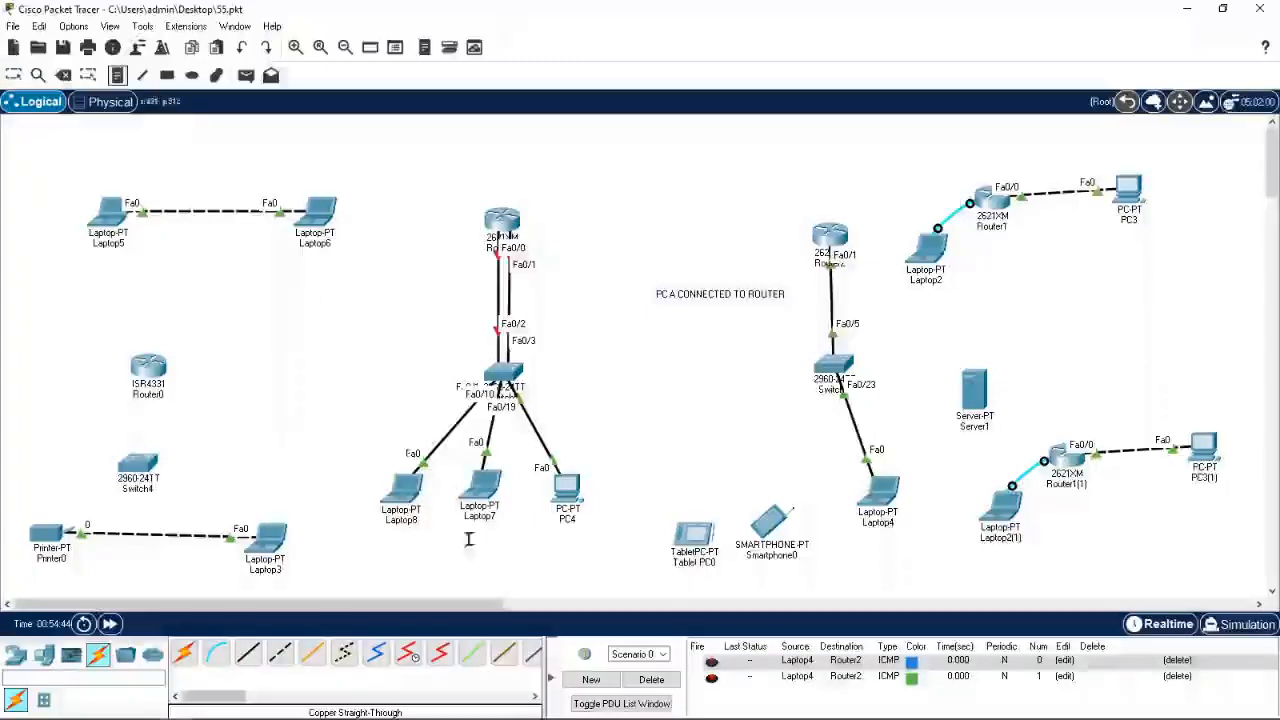
click(363, 545)
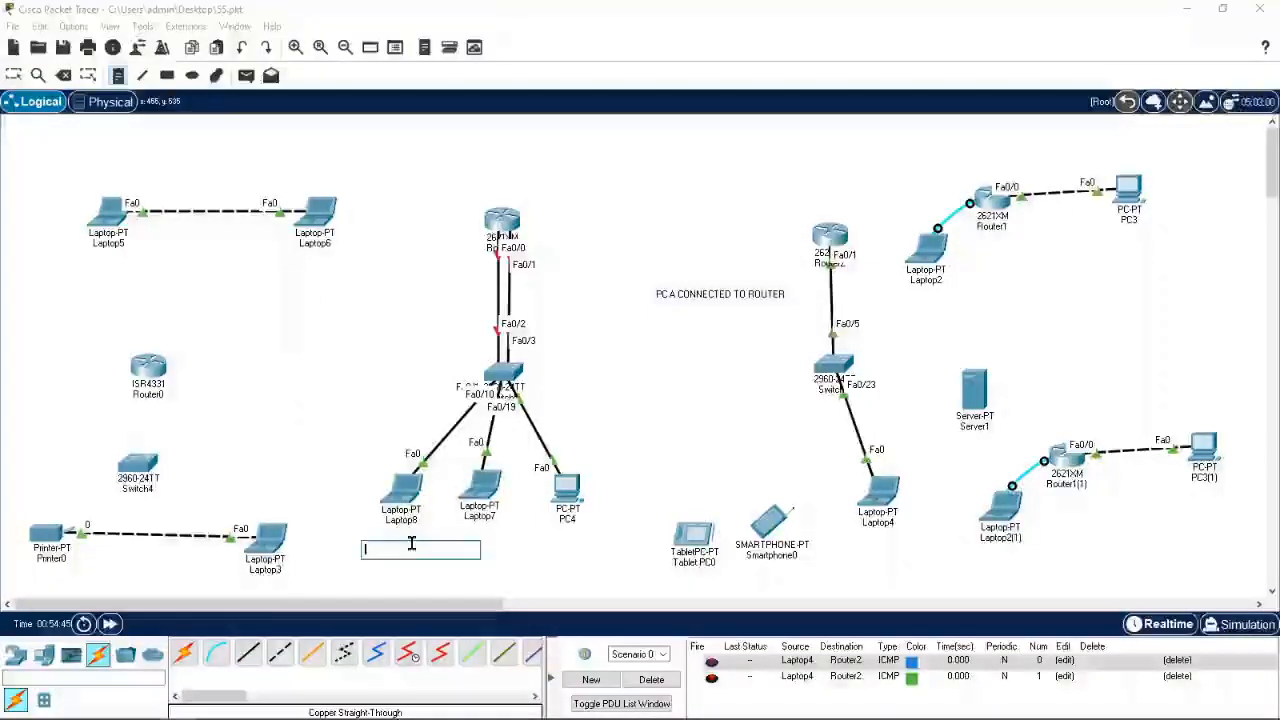
text(10.1.1.1)
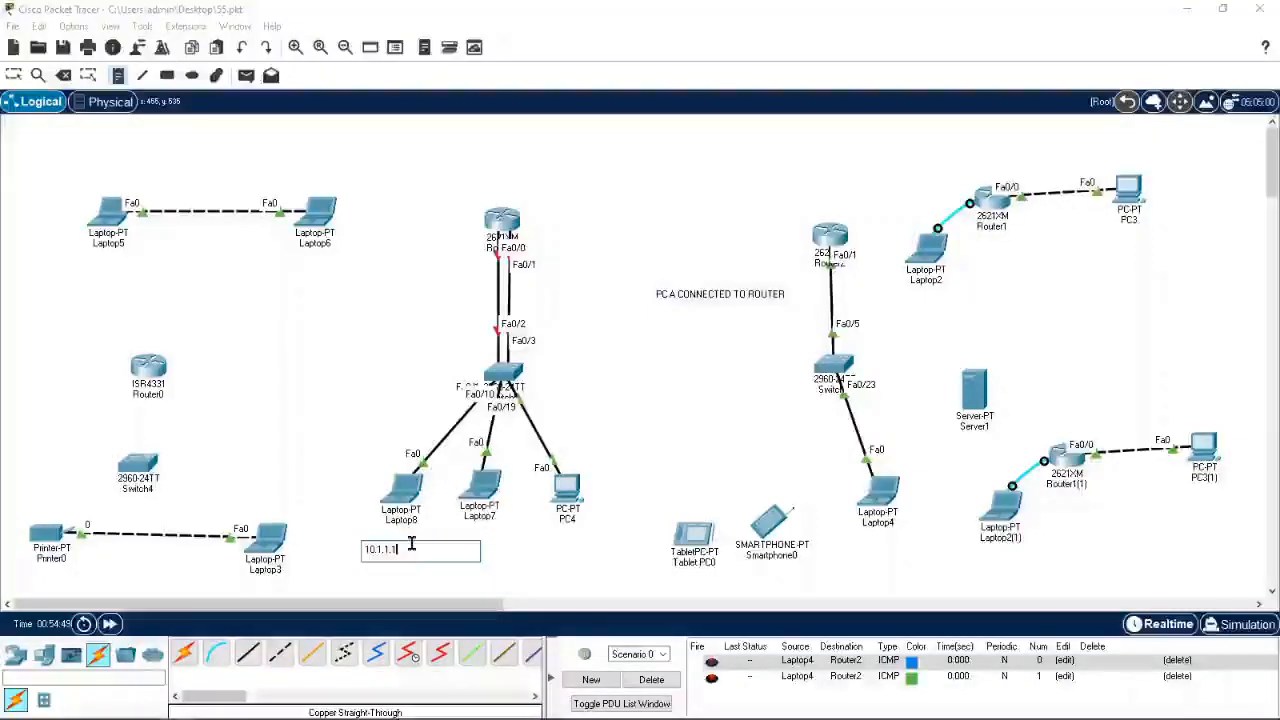
Step: Complete the note beneath Laptop8 as 10.1.1.1 / 8, and place a note reading 11.1.250.250 / 8 beneath PC4
text( / 8)
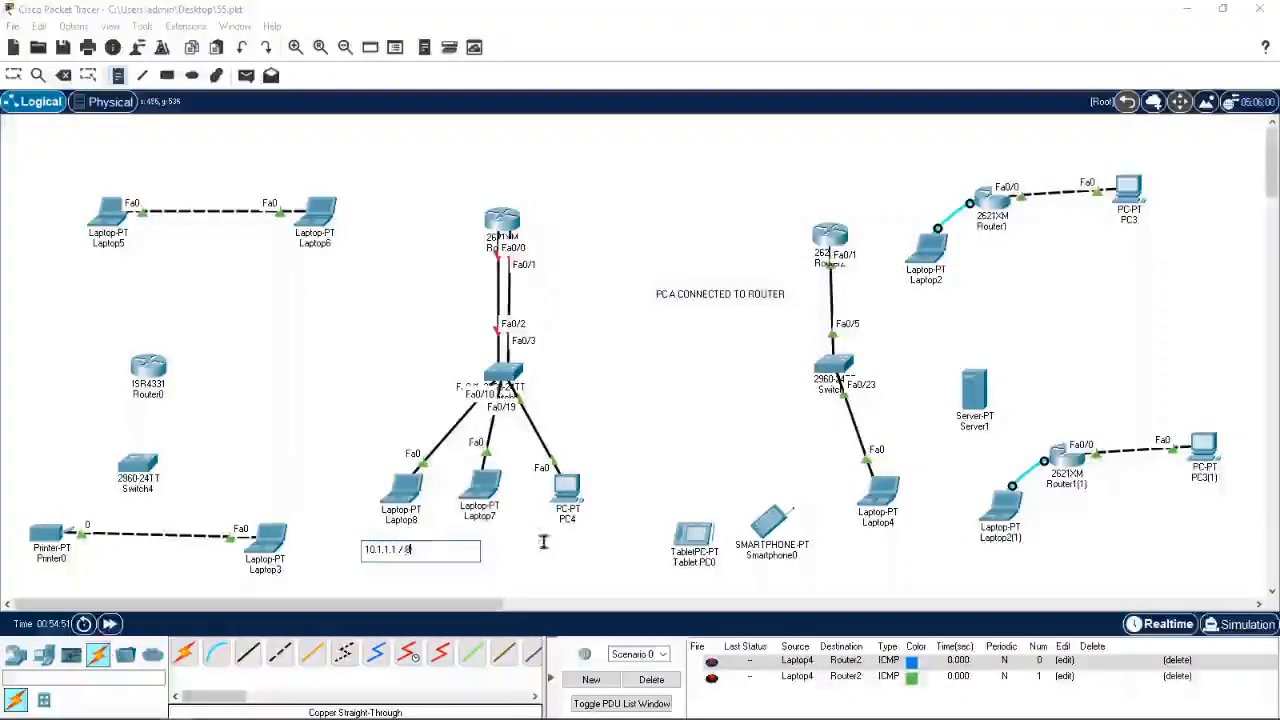
click(541, 538)
text(11)
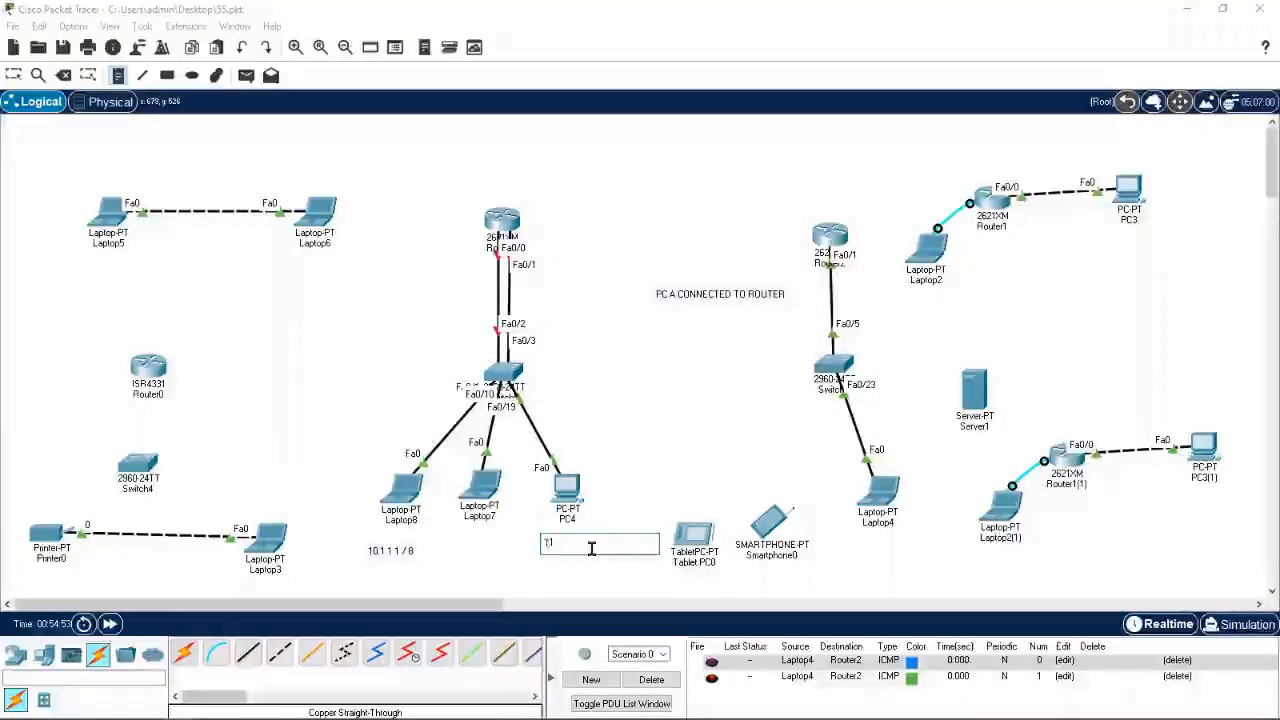
text(.1.250)
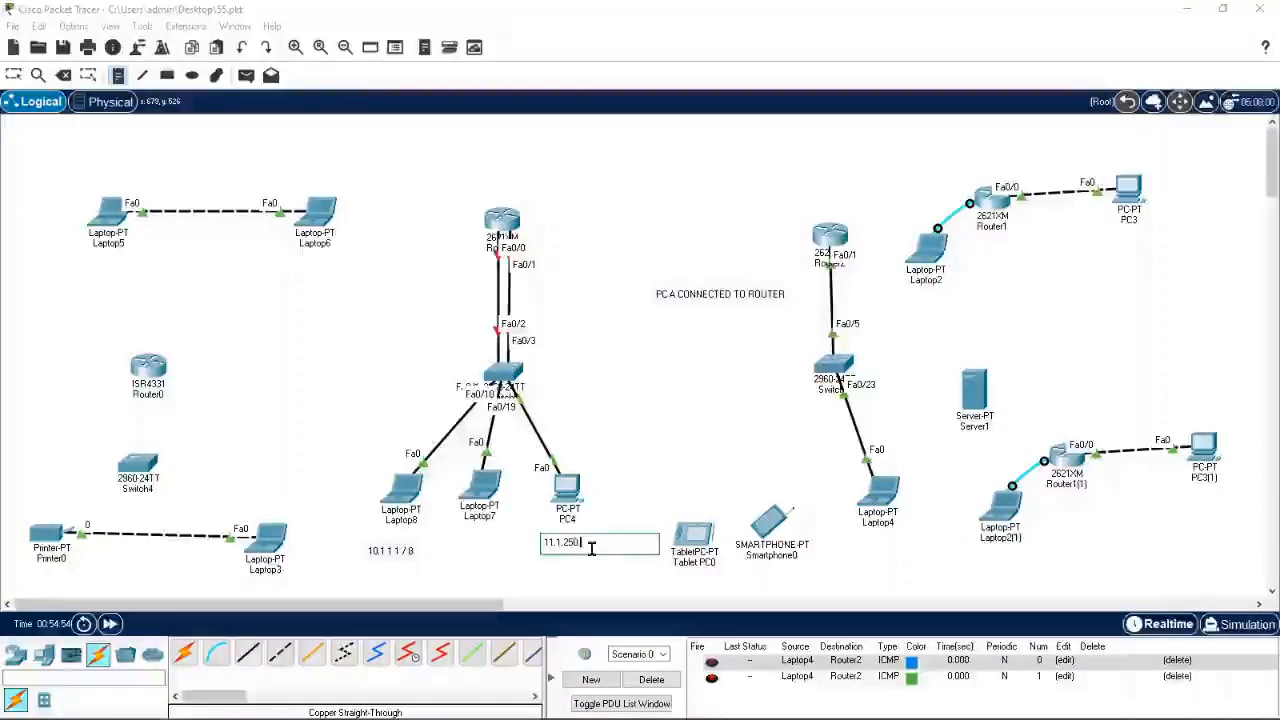
text(.250 / 8)
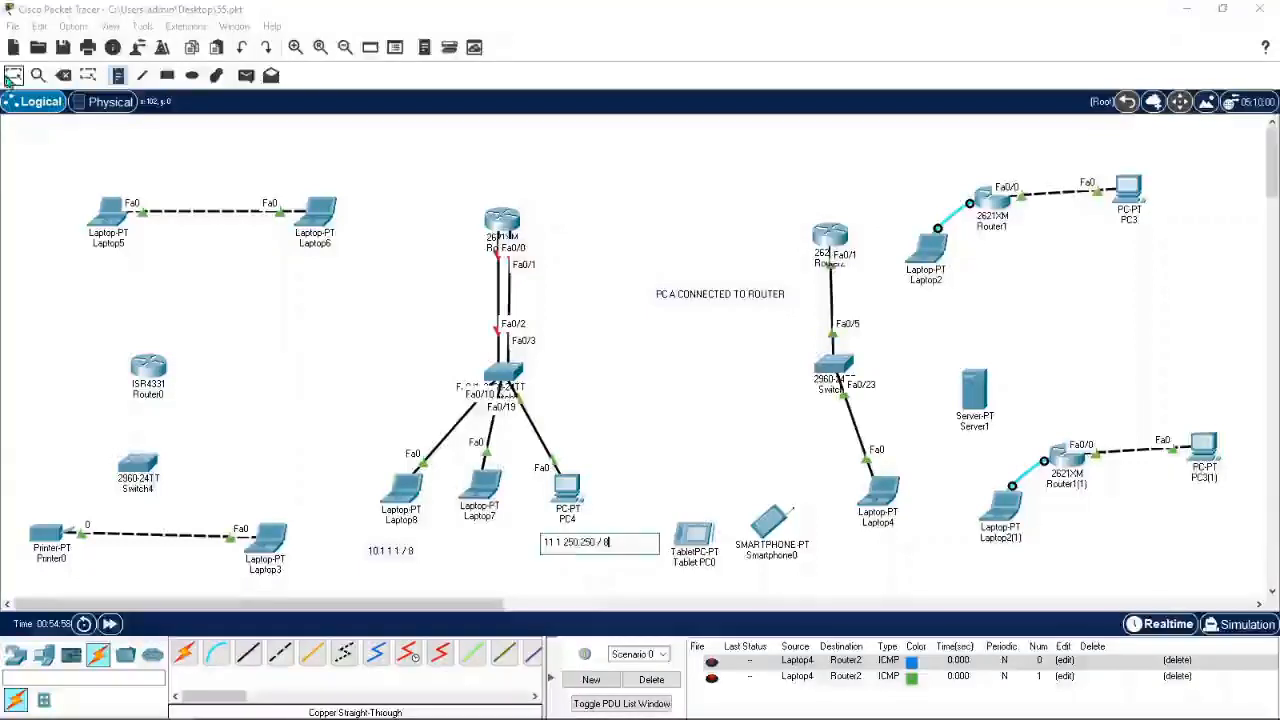
click(352, 371)
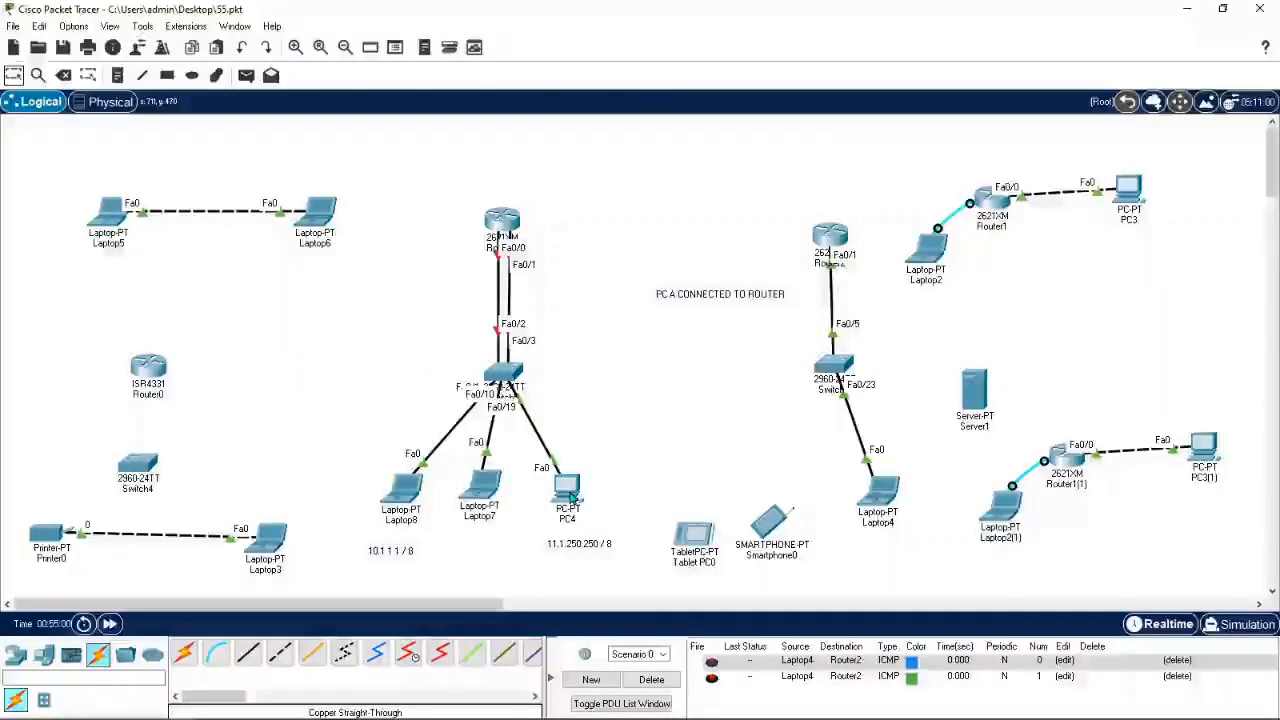
Step: Place a note reading 10.1.1.254 /8 to the left of Router3, beside its FastEthernet0/0 link
mouse_move(570, 497)
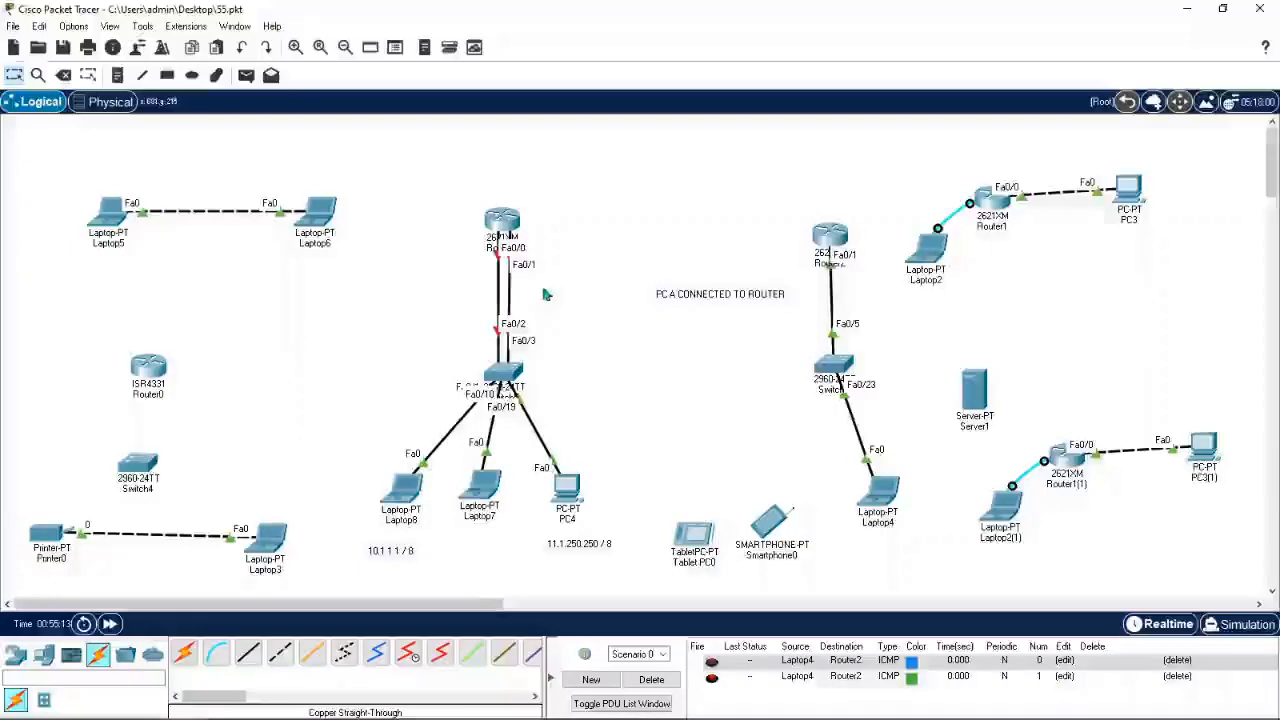
click(117, 75)
click(410, 232)
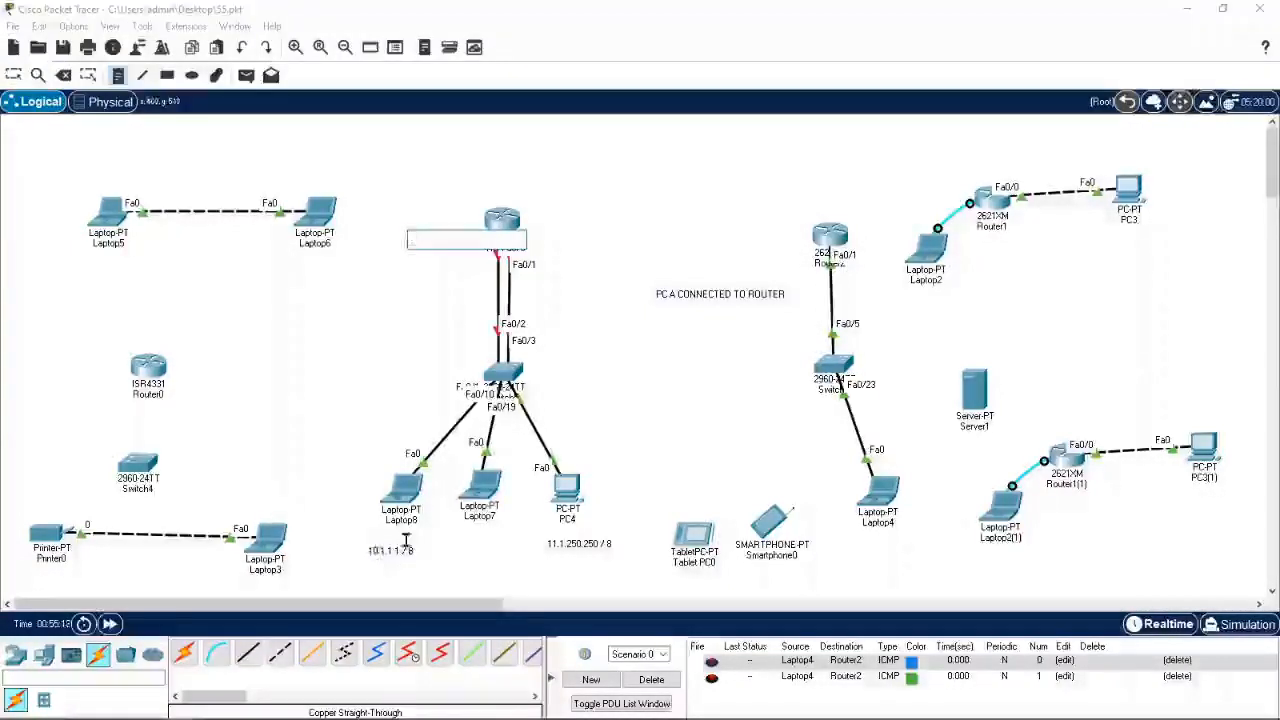
text(10)
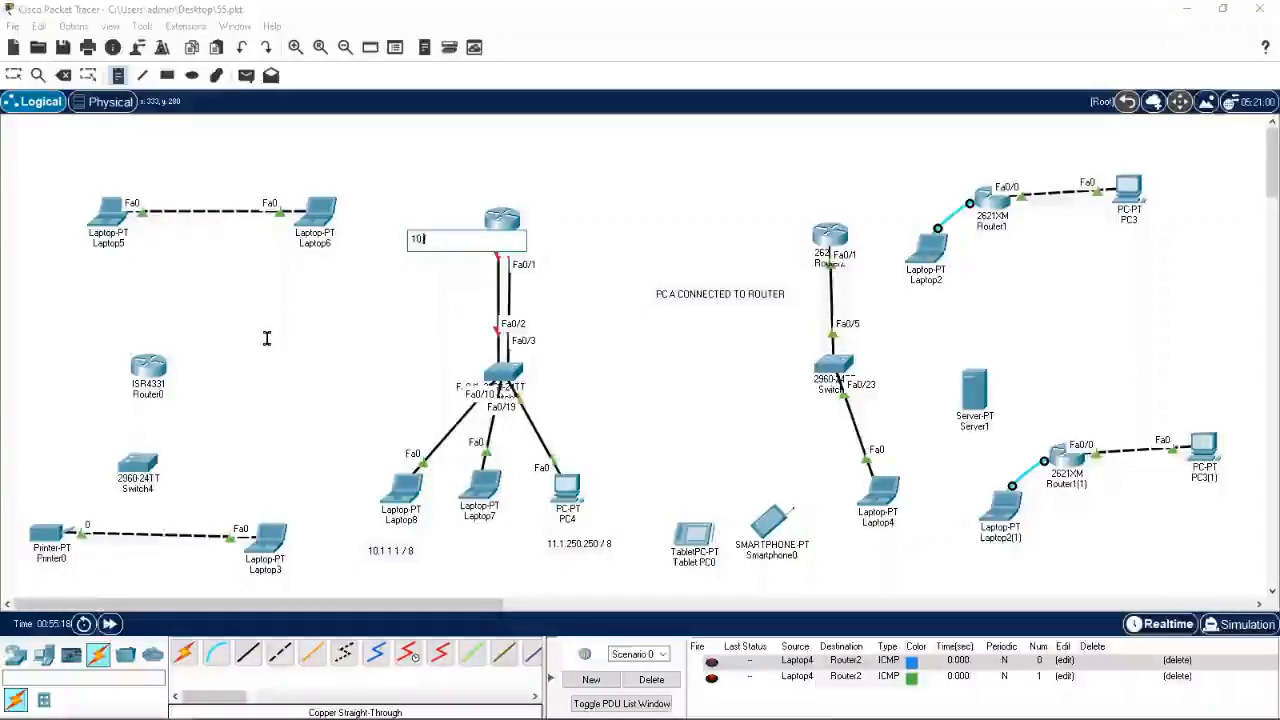
text(.1.1.25)
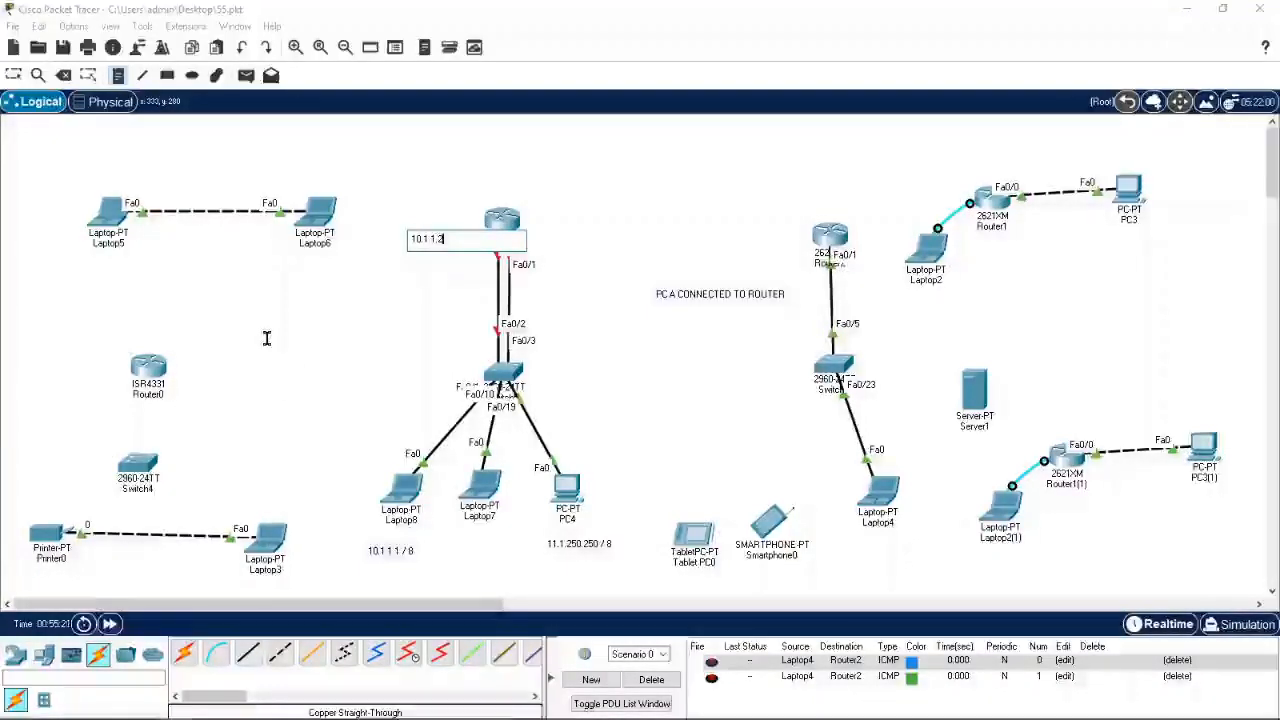
text(4)
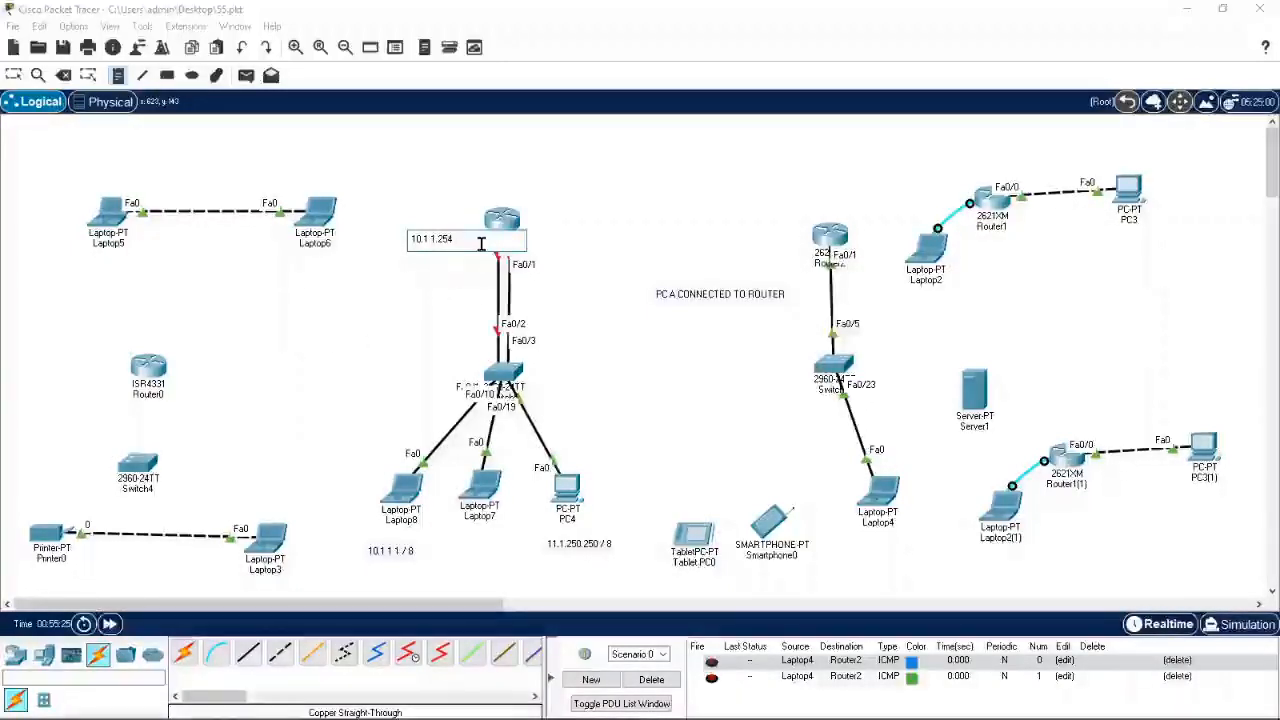
text(/8)
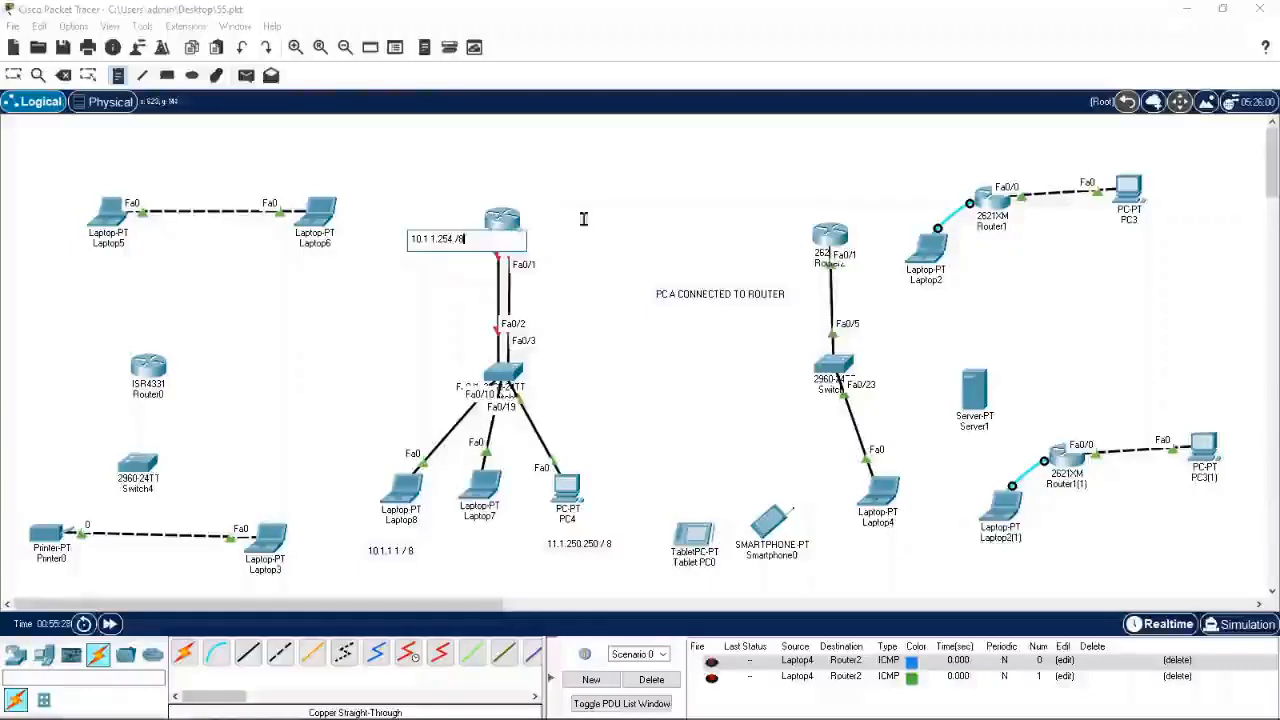
Step: Add a note reading 11.1.1.254 /8 to the right of Router3, beside its FastEthernet0/1 link
click(546, 238)
text(11.1)
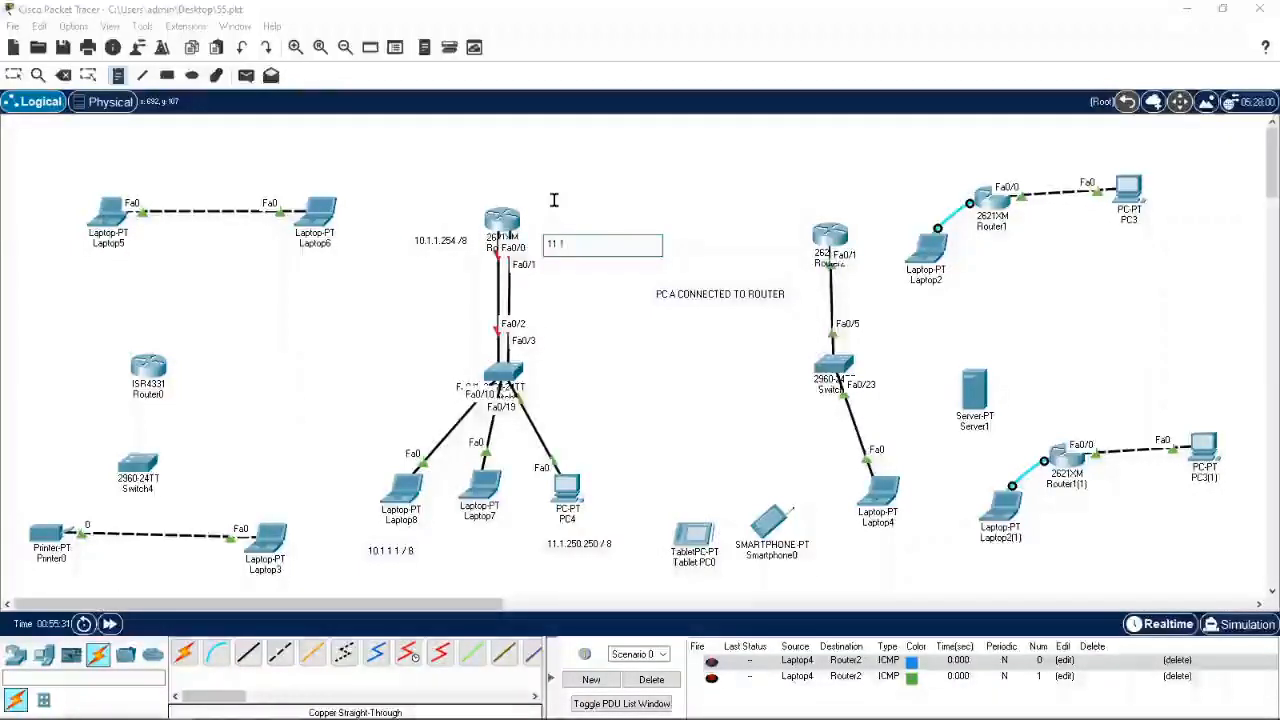
text(.1.254)
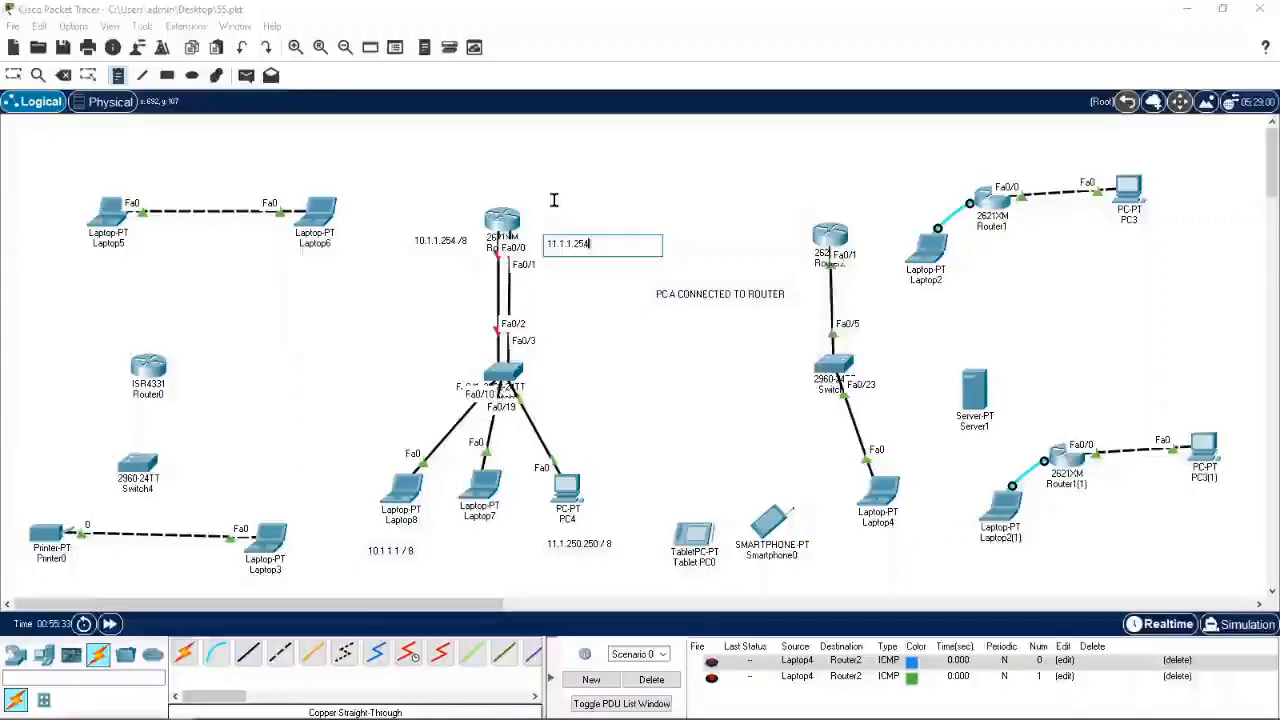
text( /)
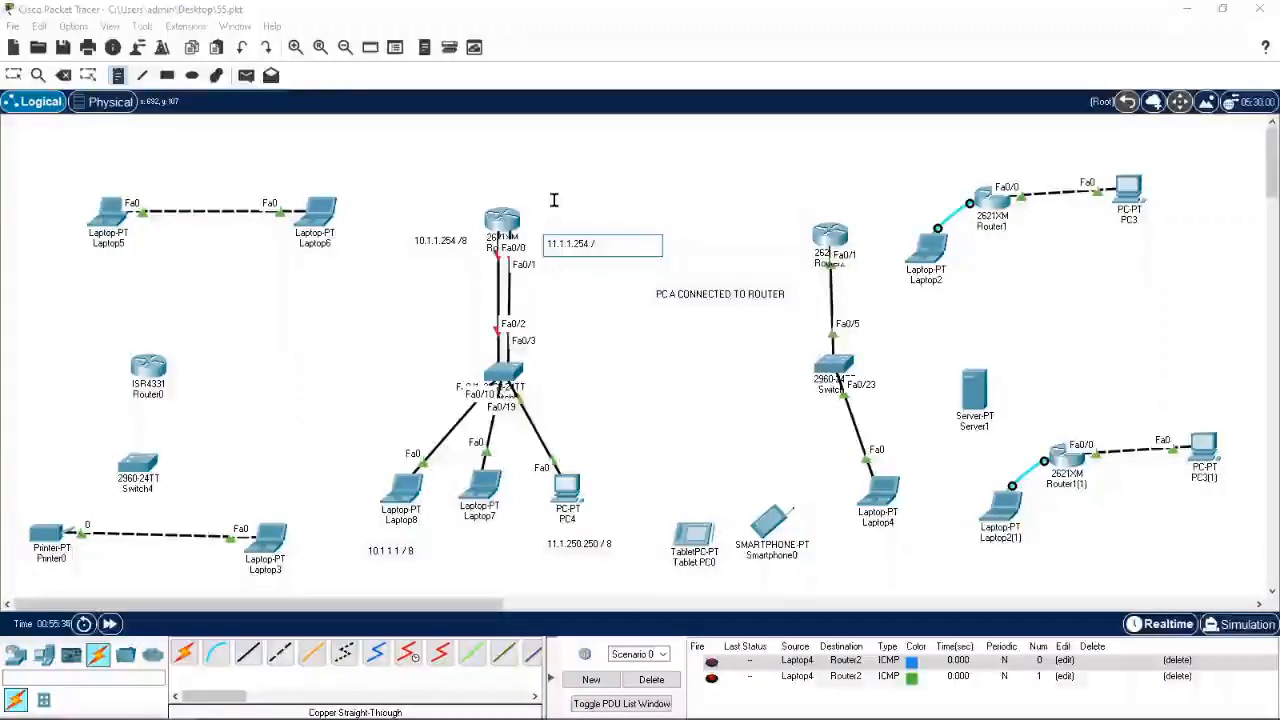
text(8)
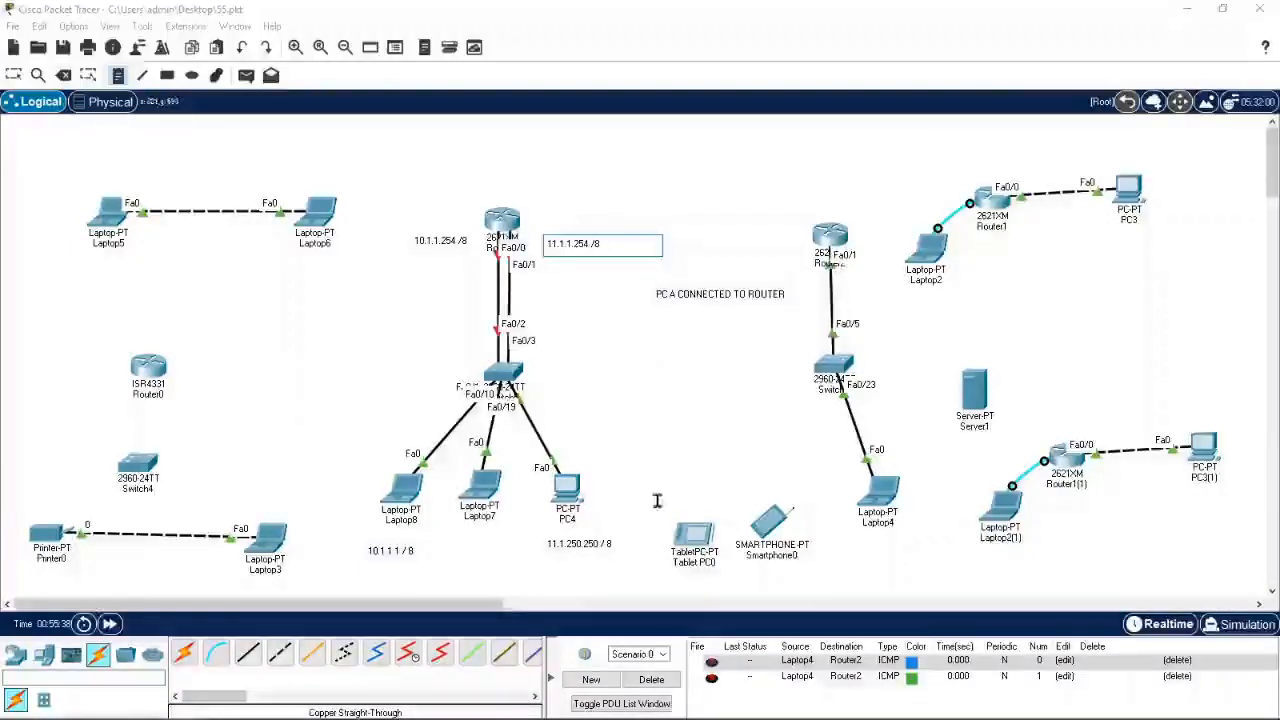
drag(617, 245, 547, 245)
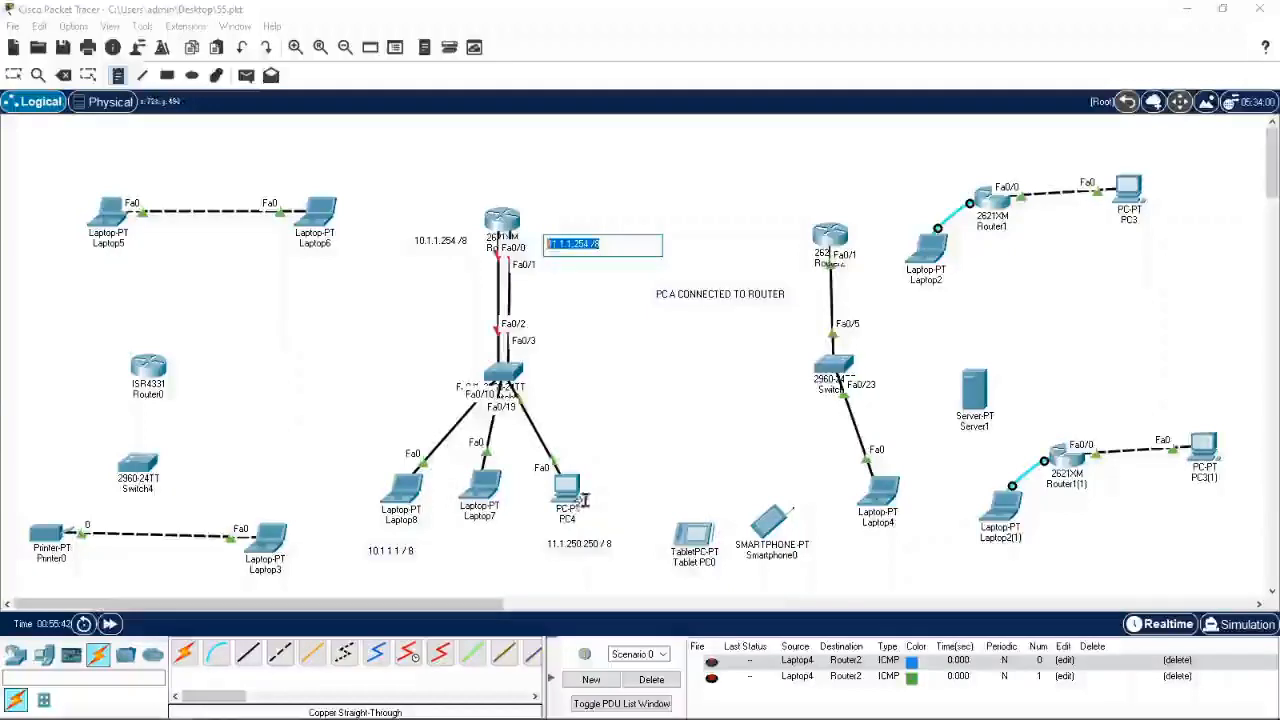
click(15, 77)
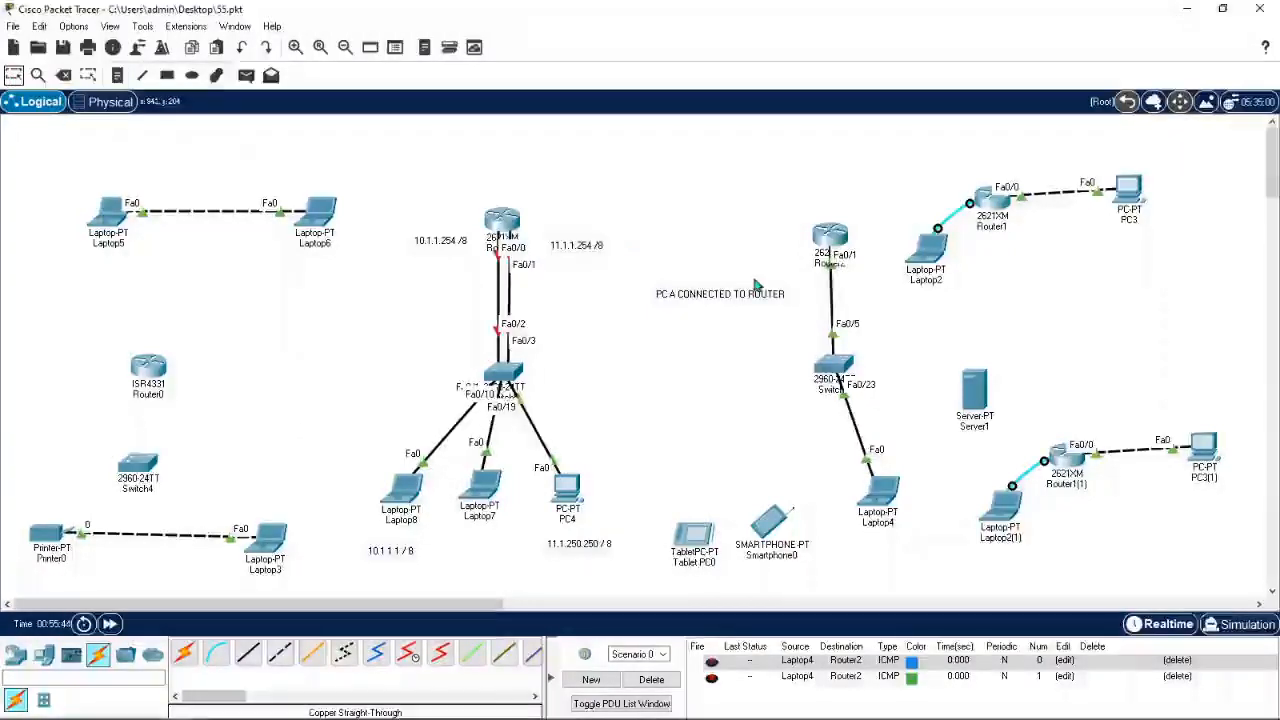
Step: Move the 11.1.1.254 /8 note closer to Router3 and the 10.1.1.1 / 8 note closer to Laptop8
drag(586, 250, 574, 247)
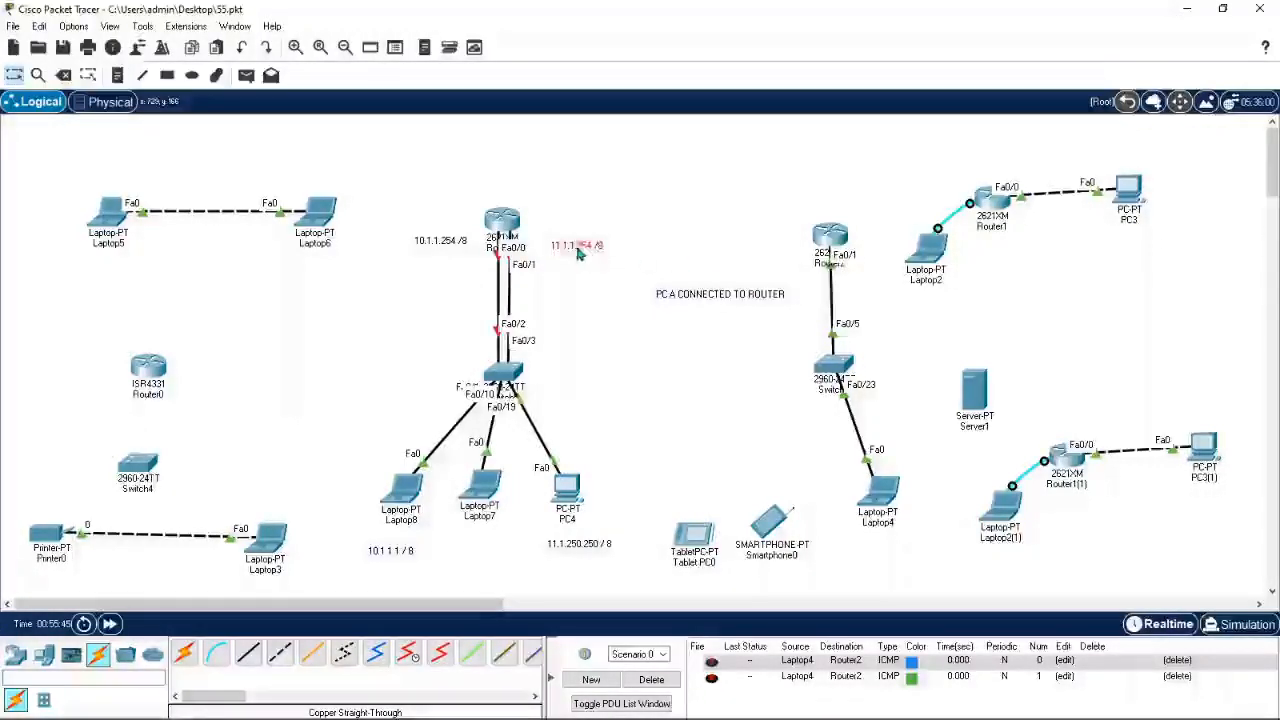
click(642, 217)
drag(385, 553, 380, 544)
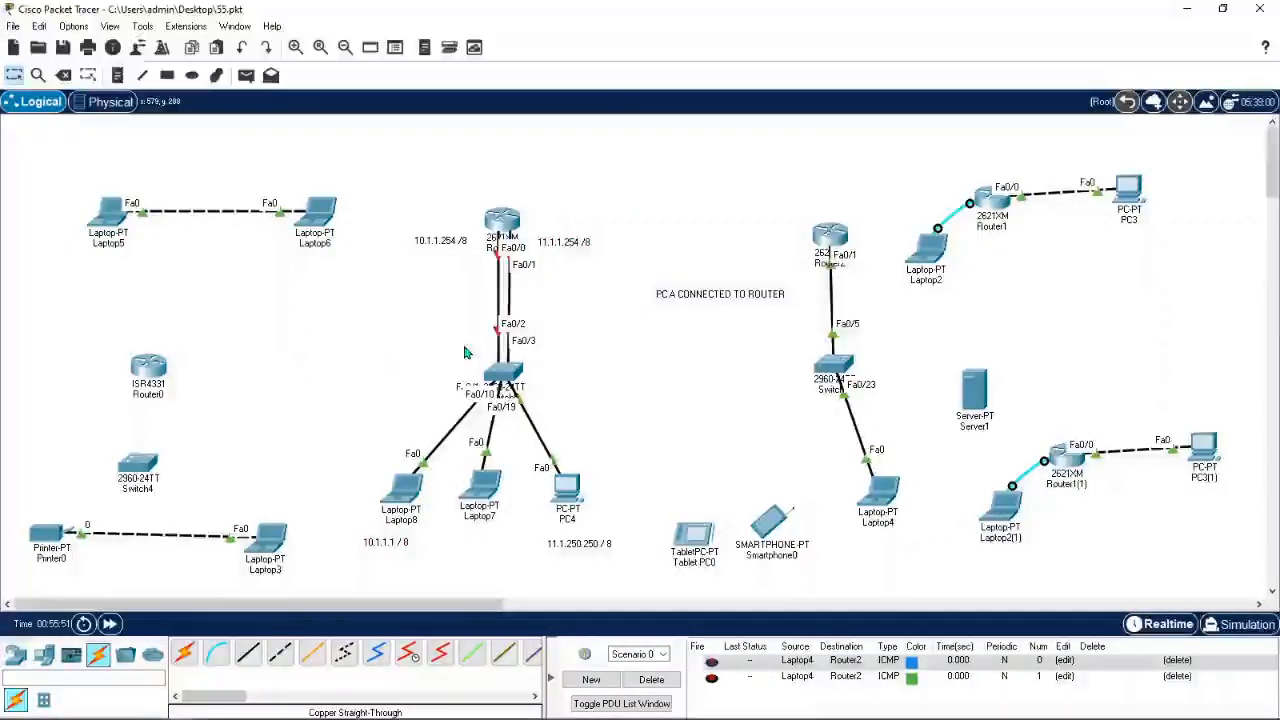
Step: Open Router3's configuration beside the topology and inspect the settings of its FastEthernet0/0 and FastEthernet0/1 interfaces
click(502, 218)
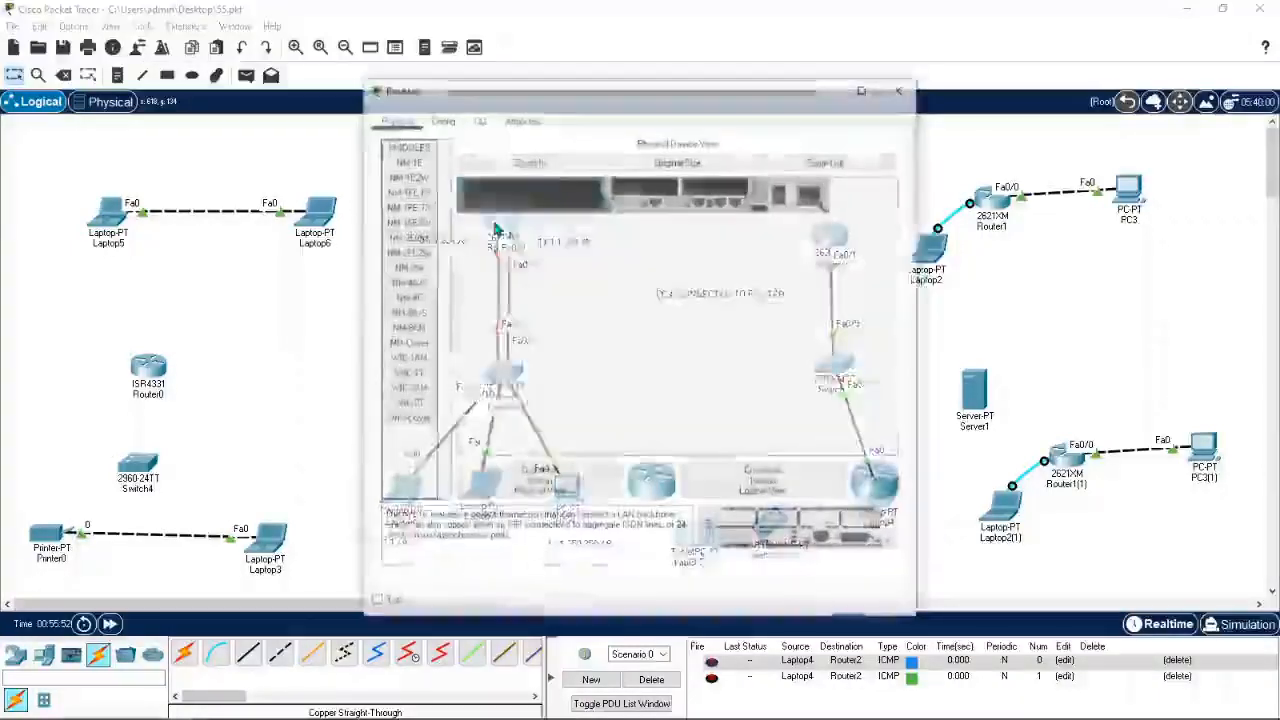
drag(703, 100, 888, 64)
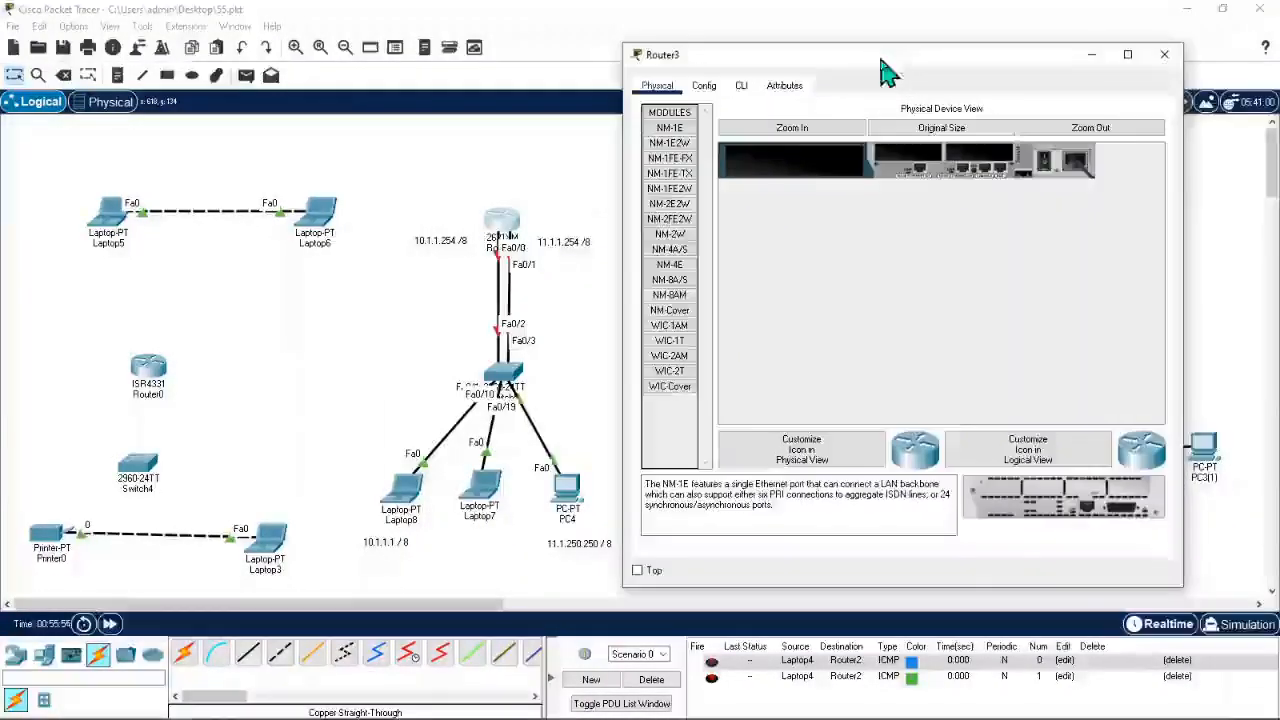
click(708, 88)
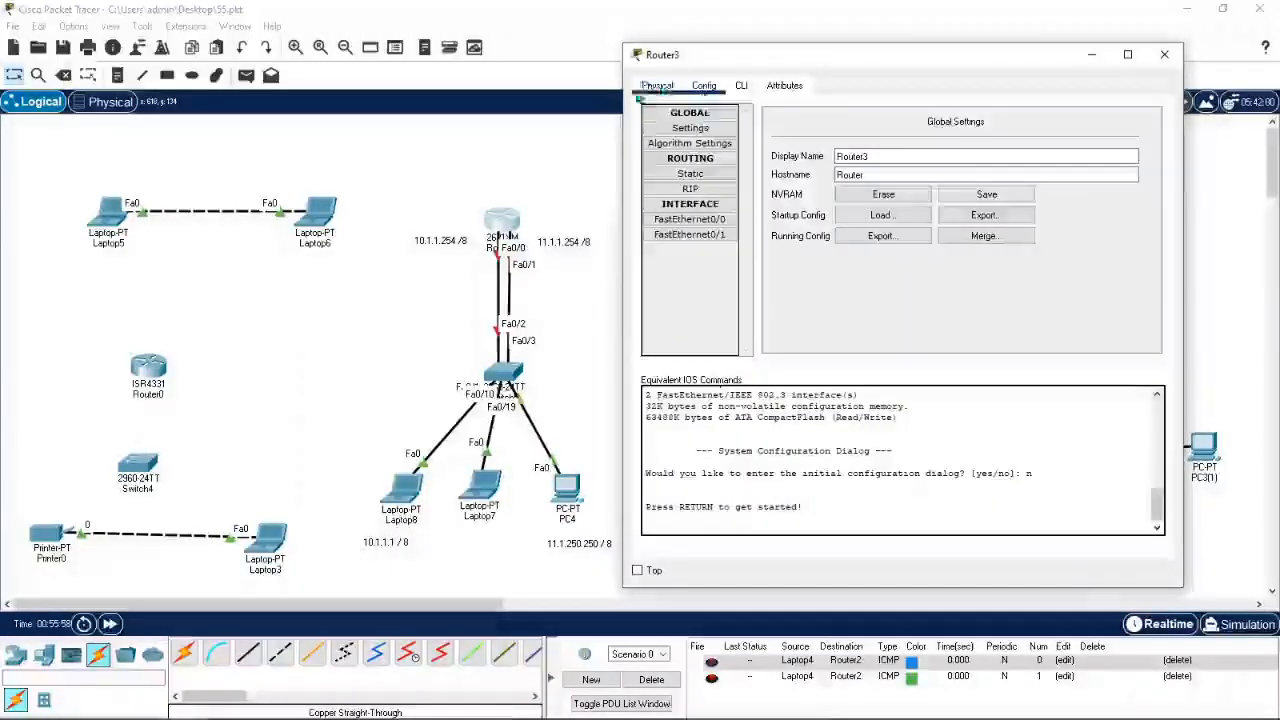
click(690, 219)
click(693, 237)
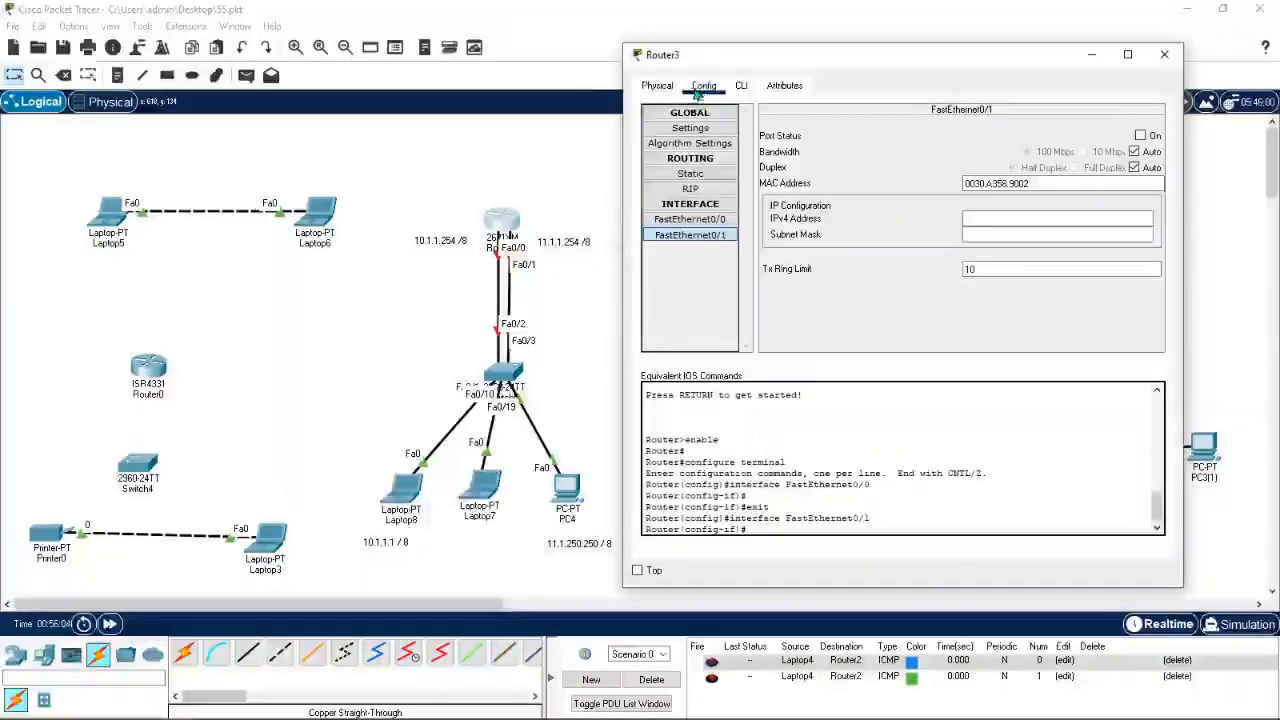
Step: Examine Router3's physical modules, reading the descriptions of NM-1E, NM-1FE-TX and NM-1FE2W for their Ethernet ports
click(657, 87)
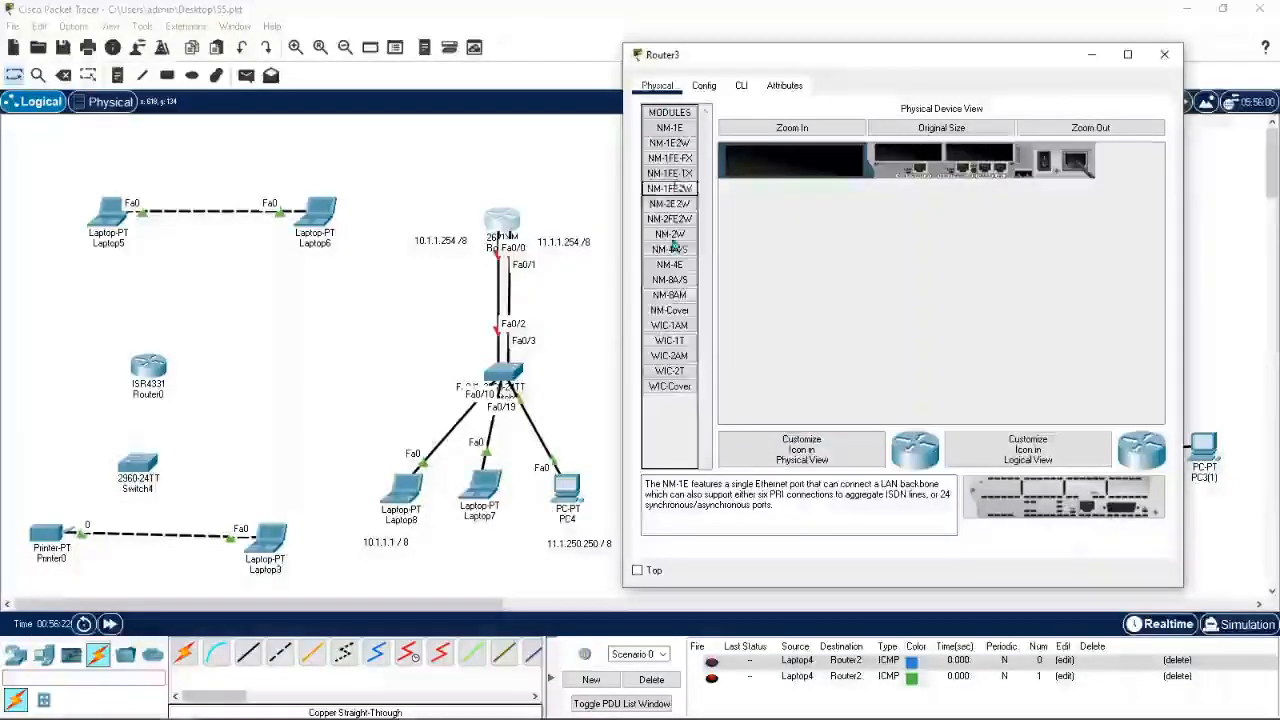
drag(788, 511, 644, 482)
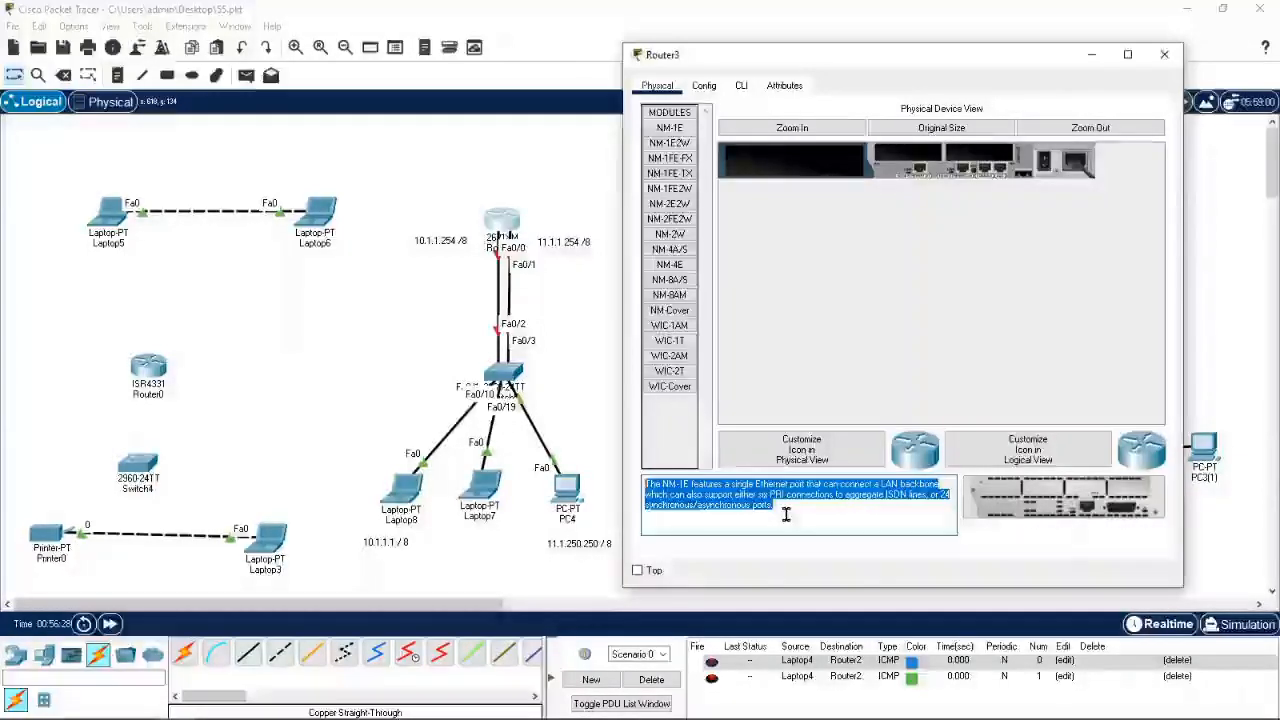
click(675, 175)
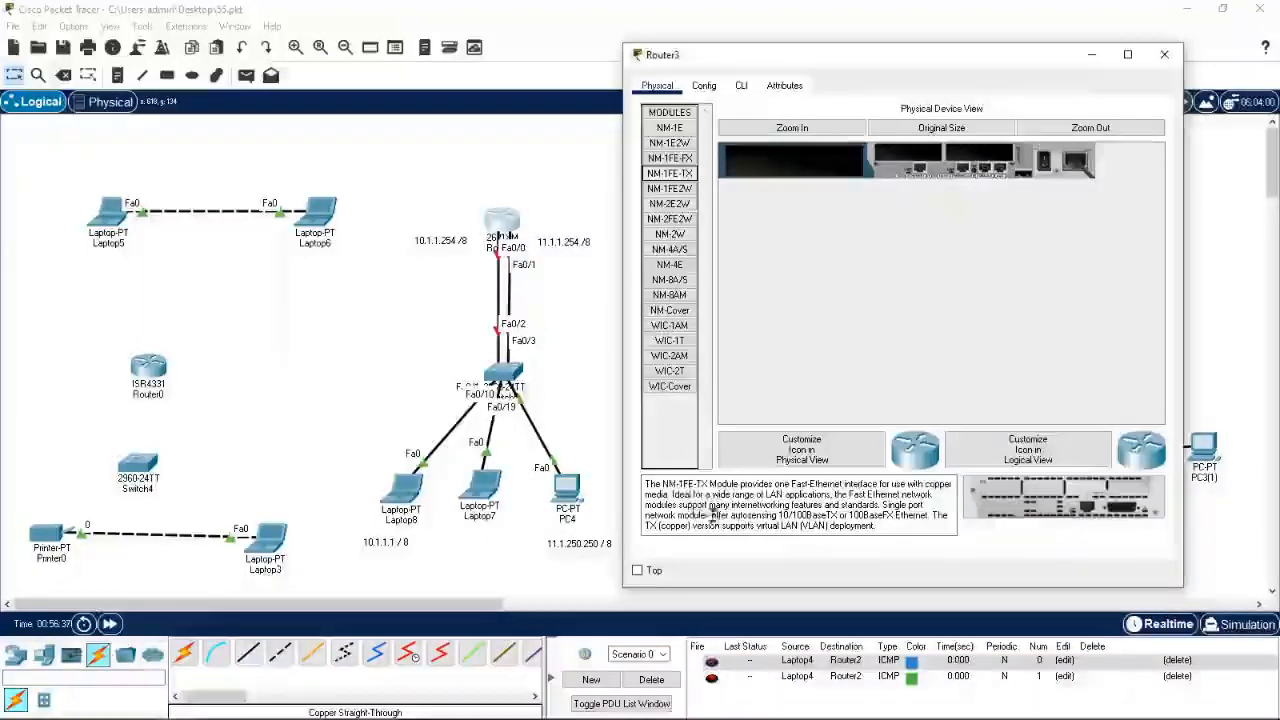
drag(707, 487, 933, 499)
click(845, 511)
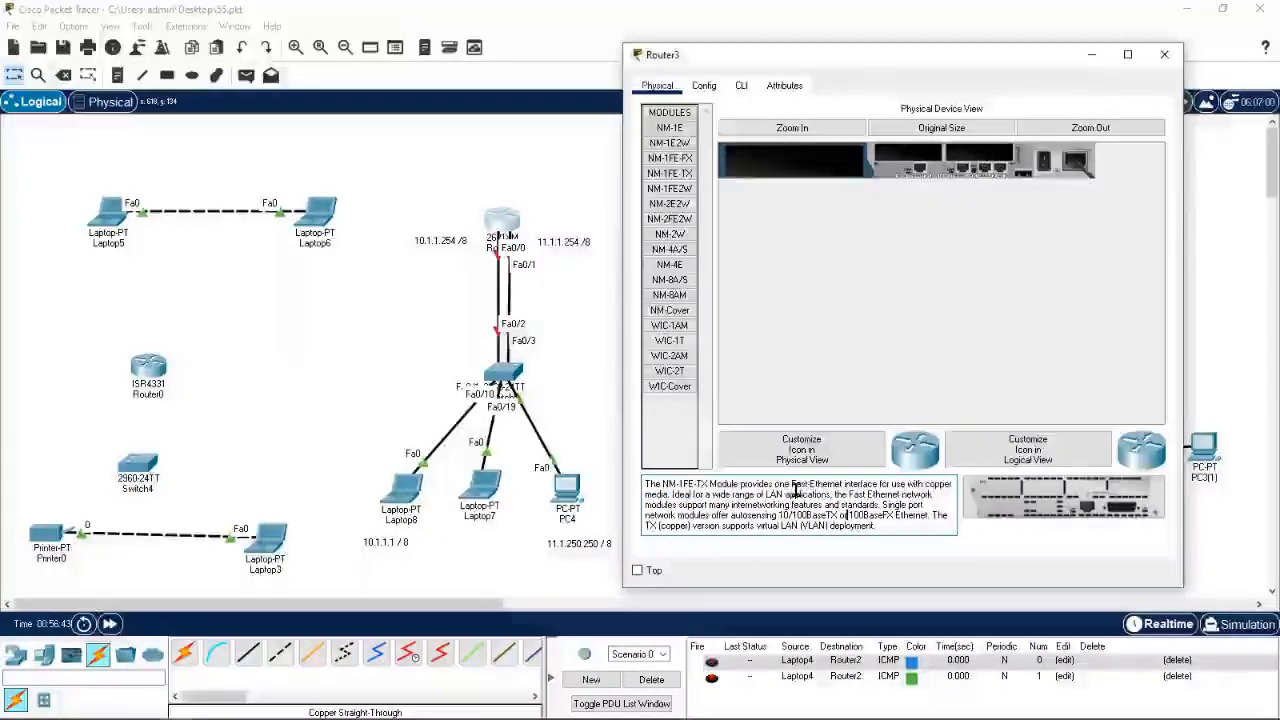
click(660, 190)
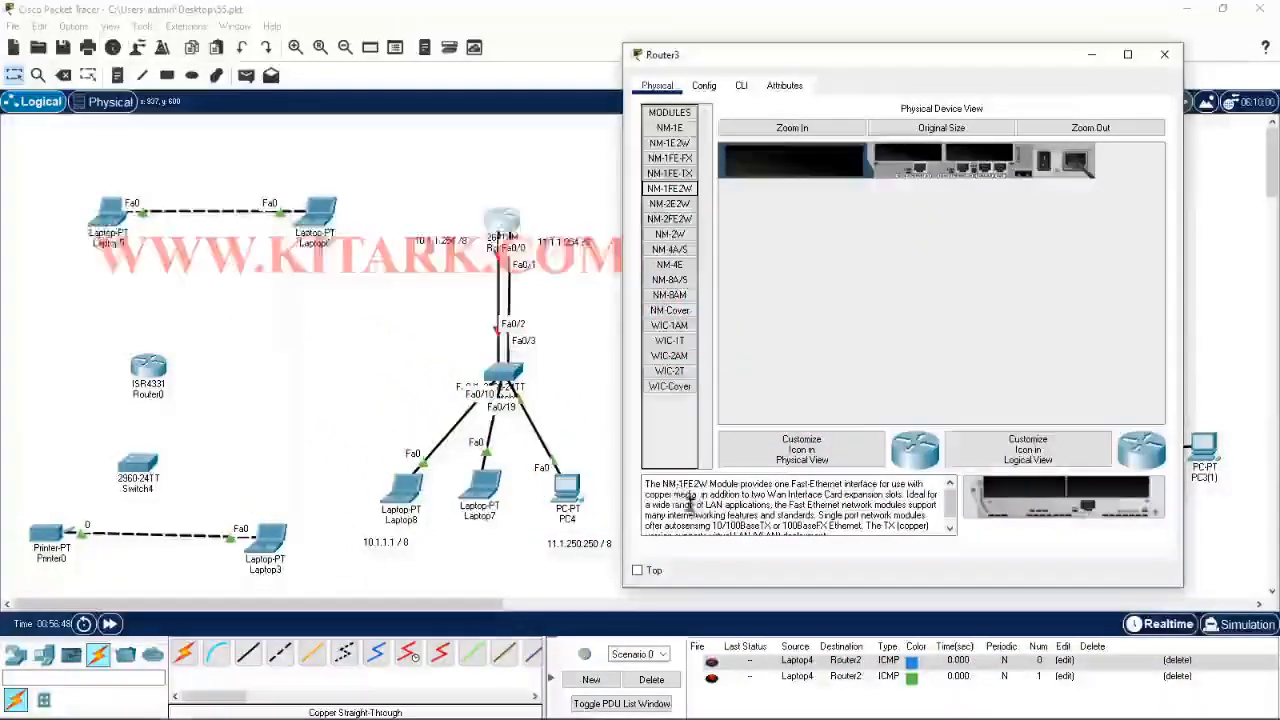
drag(663, 484, 908, 486)
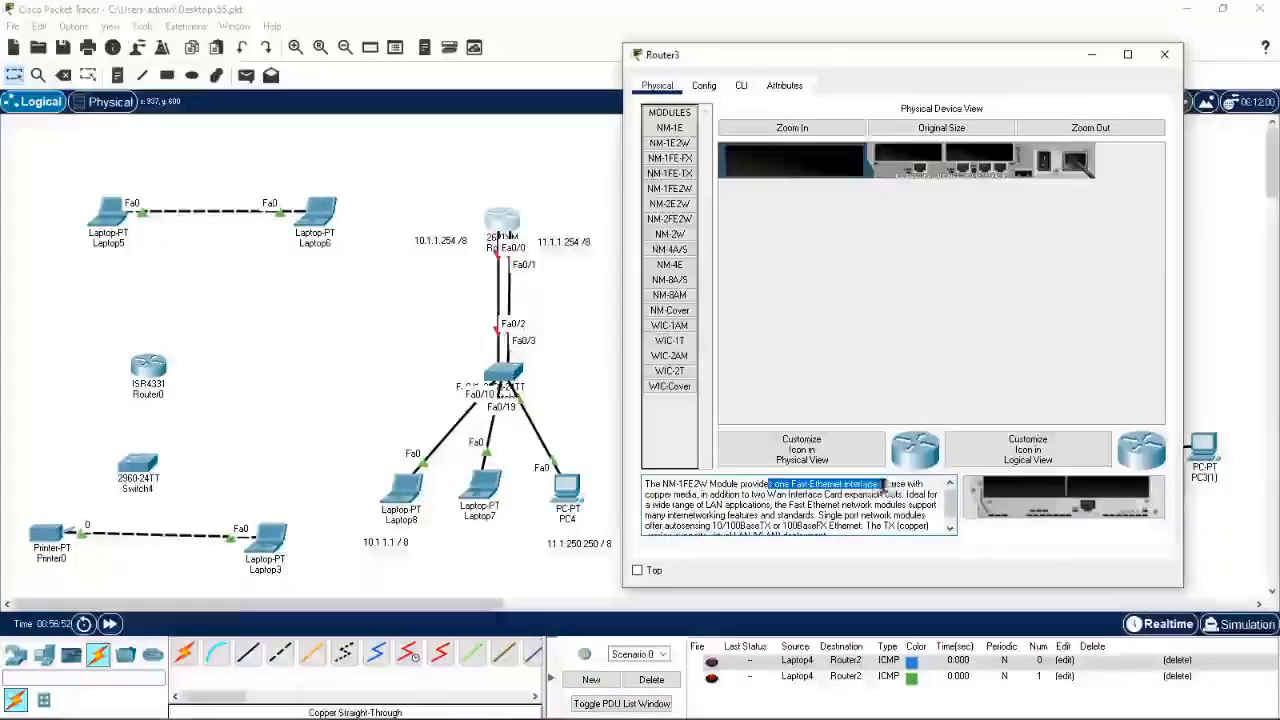
Step: Compare the port descriptions of the NM-2E2W and NM-2FE2W modules available for Router3
click(670, 205)
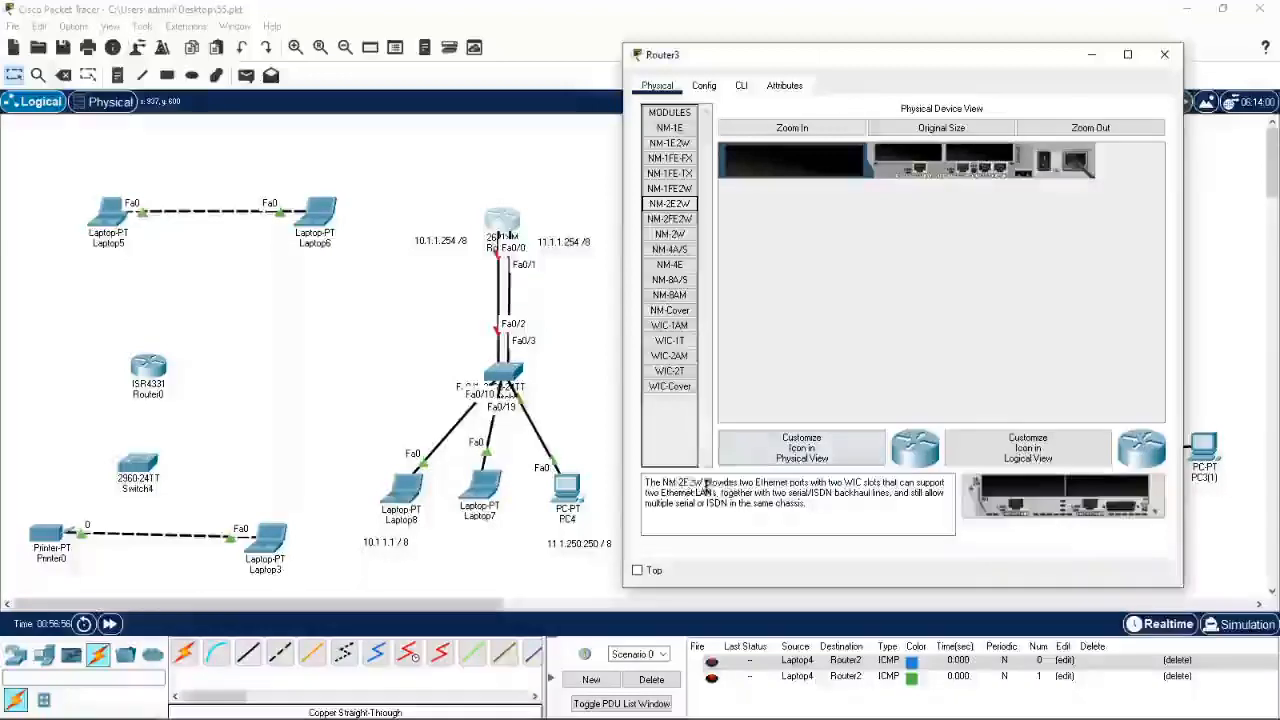
drag(671, 483, 842, 485)
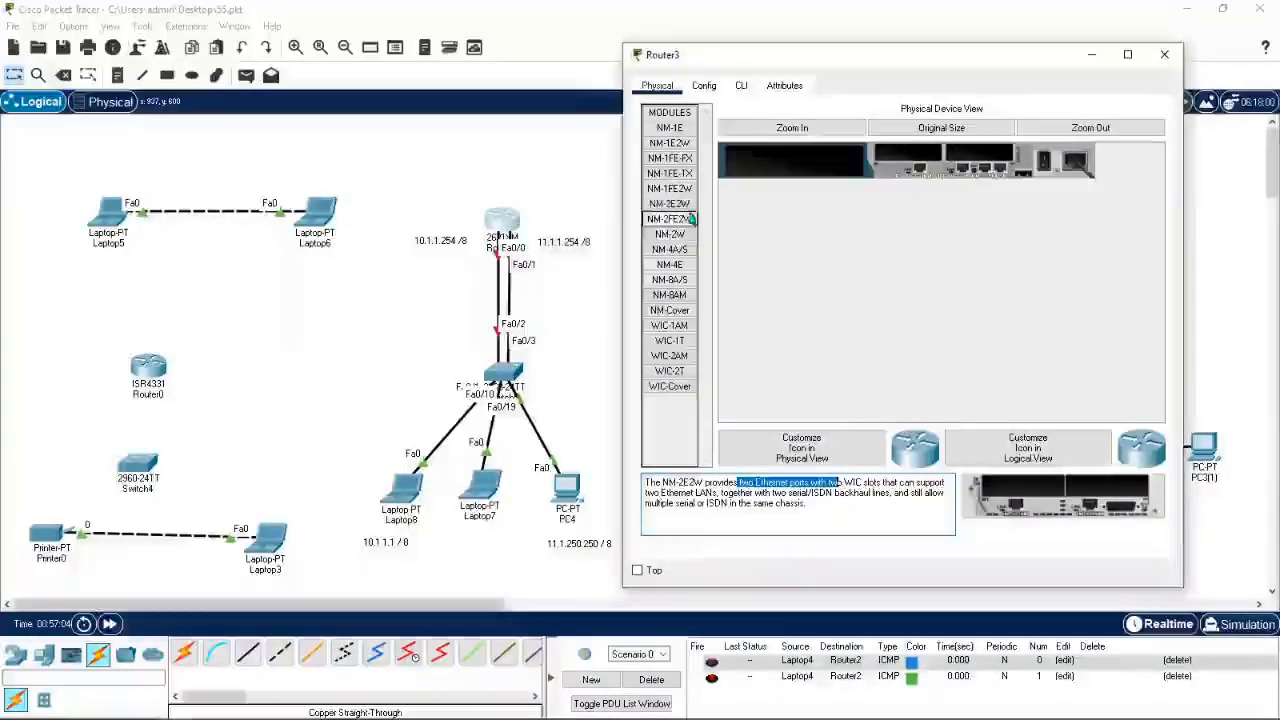
click(669, 173)
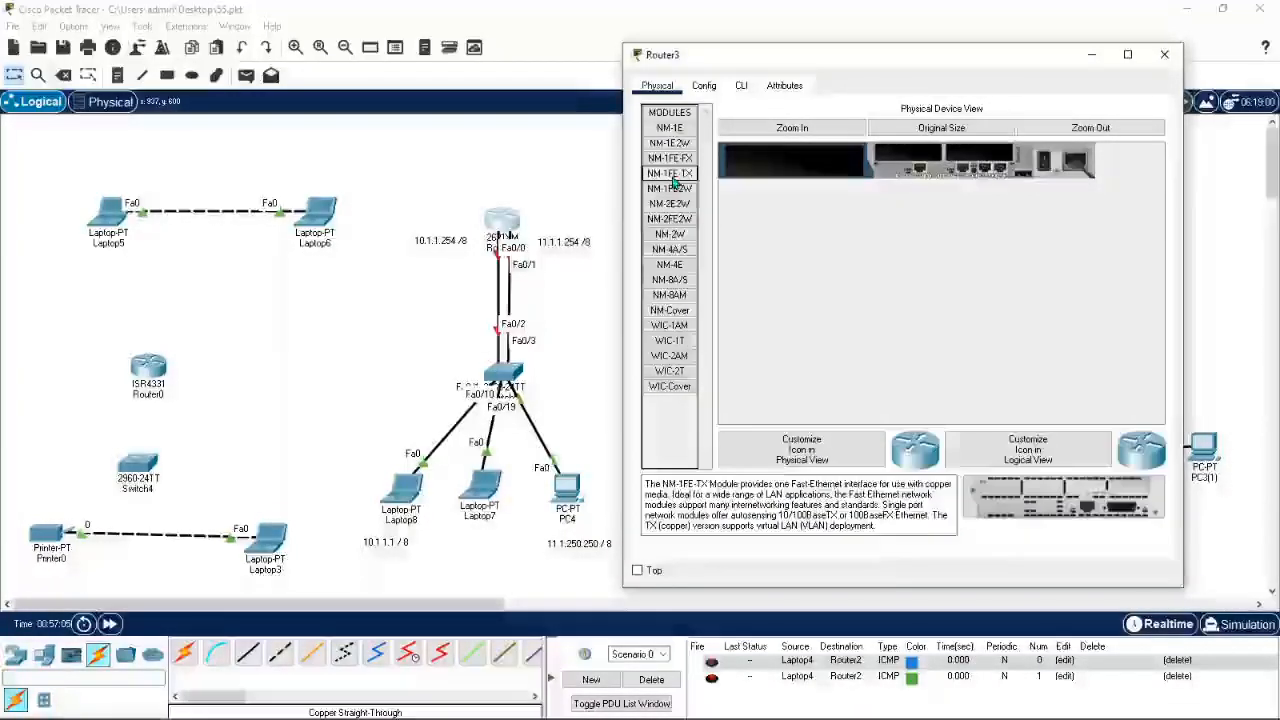
click(670, 204)
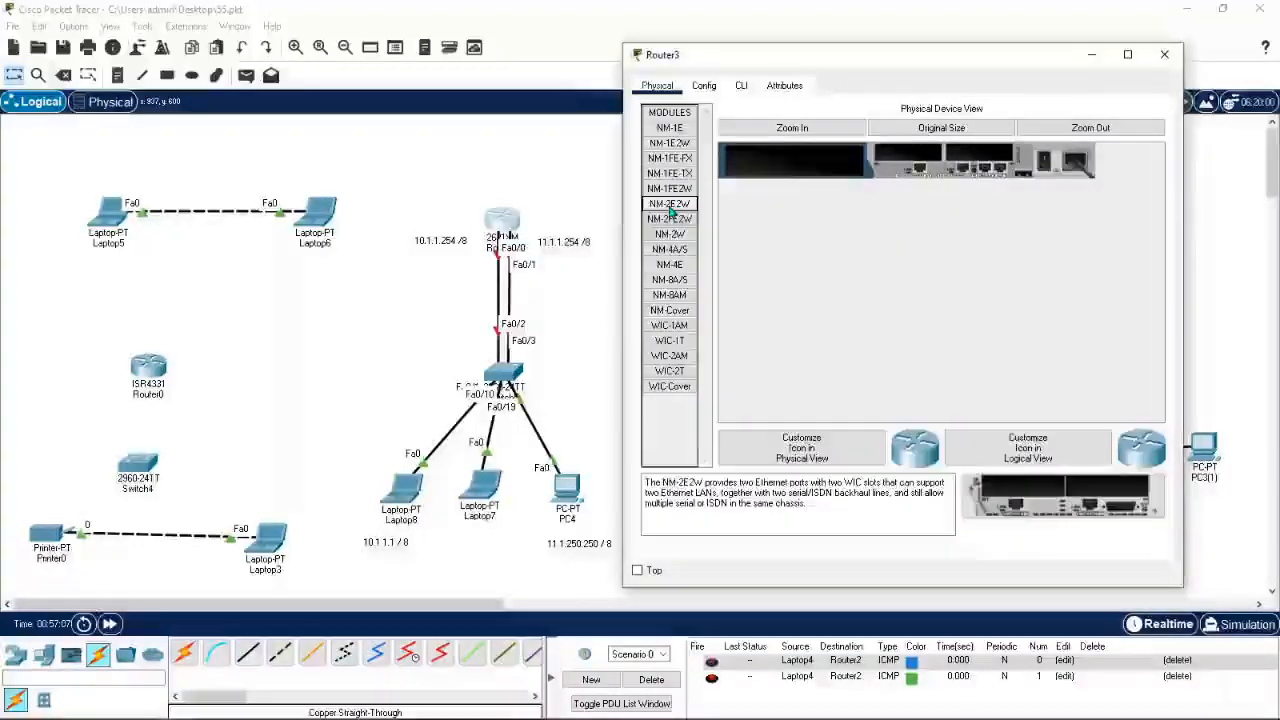
click(670, 218)
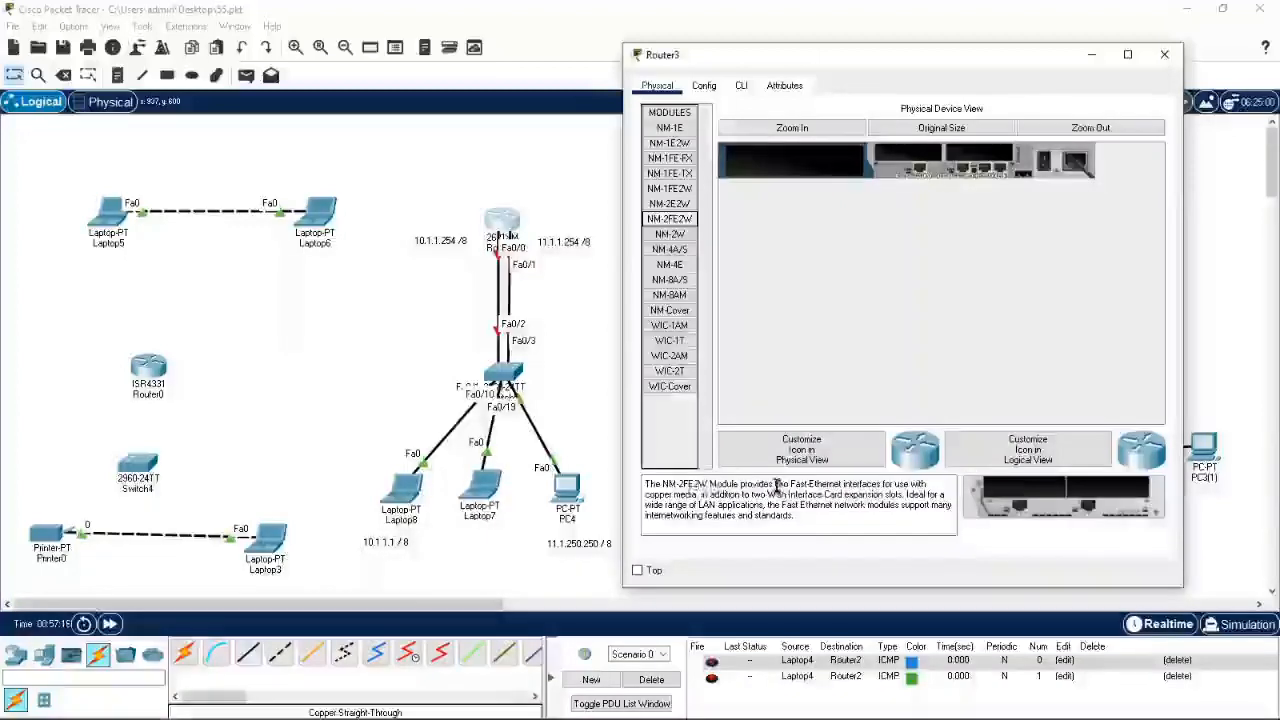
drag(777, 484, 881, 484)
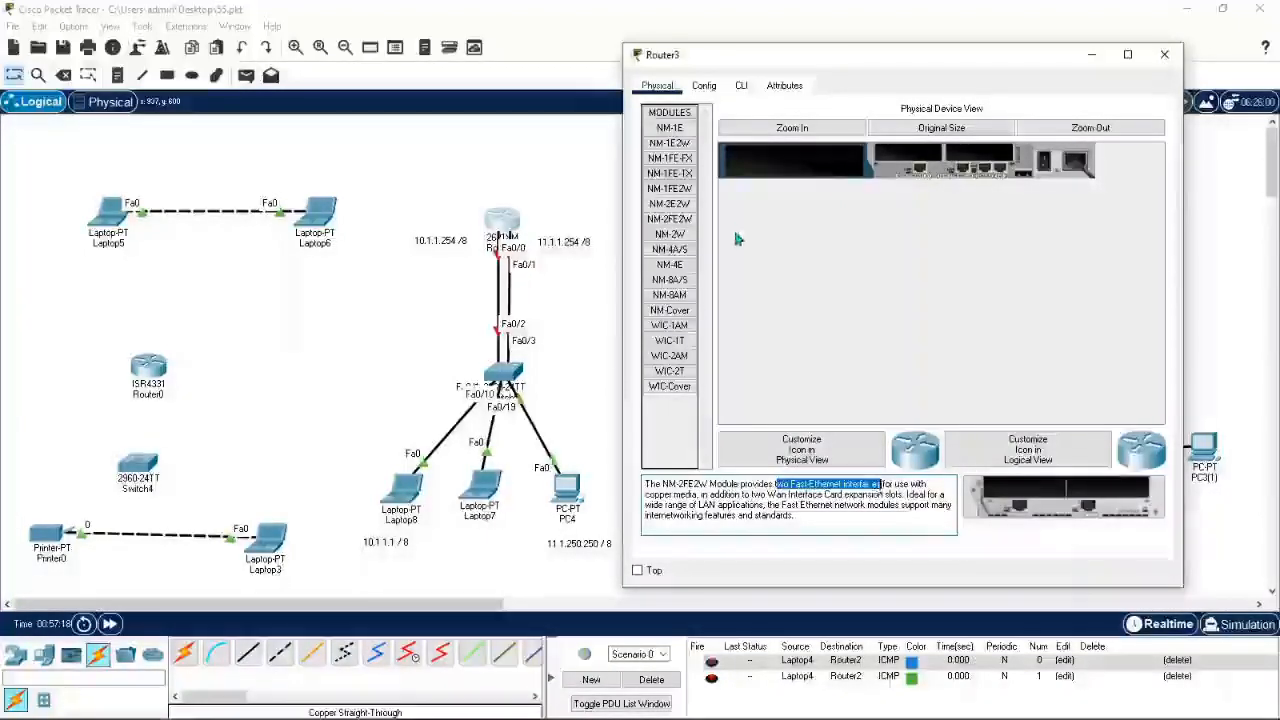
Step: Install an NM-2FE2W module in Router3's empty network module slot
click(671, 222)
drag(671, 226, 795, 165)
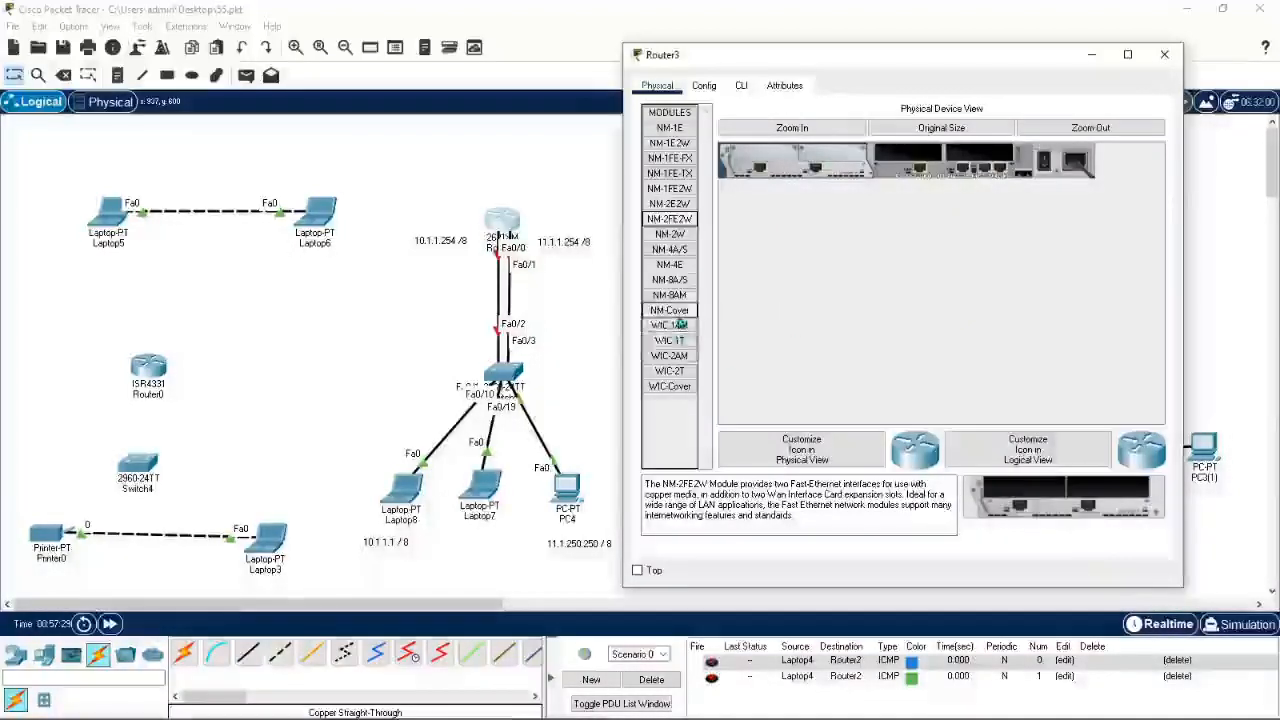
Step: Compare the descriptions of Router3's other network modules and of the WIC-1AM, WIC-1T and WIC-2T interface cards
click(671, 143)
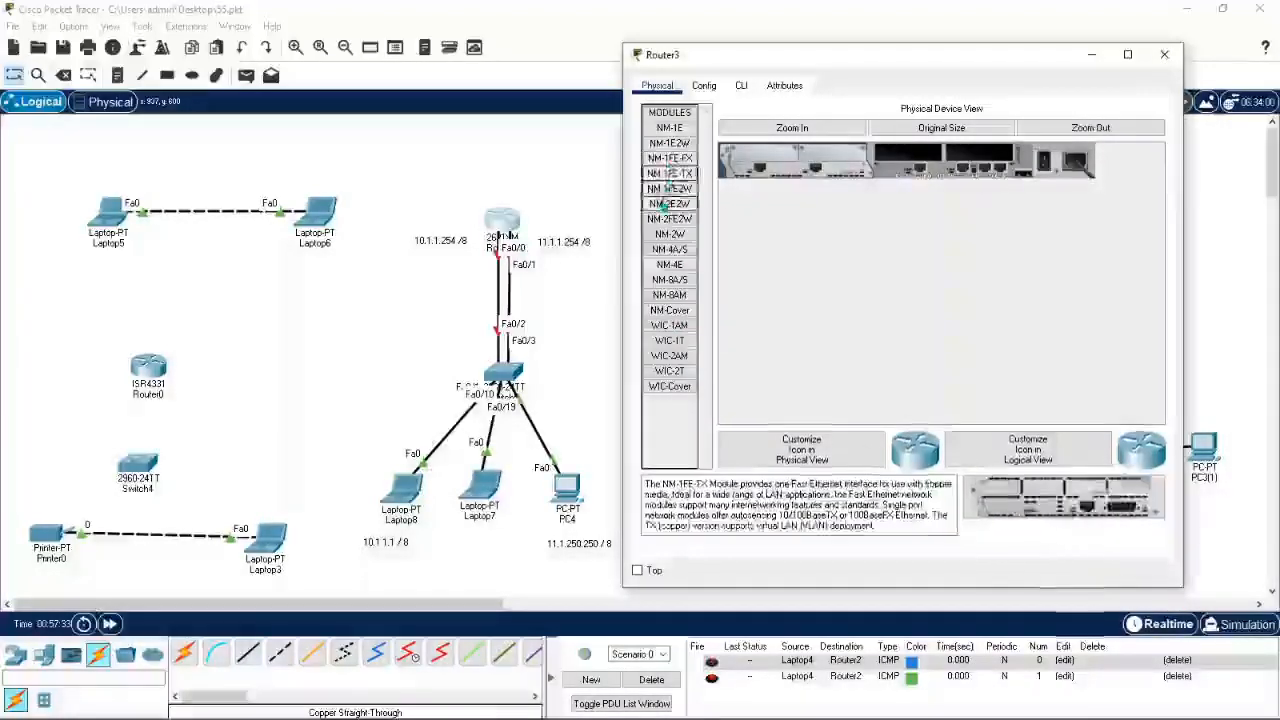
click(669, 249)
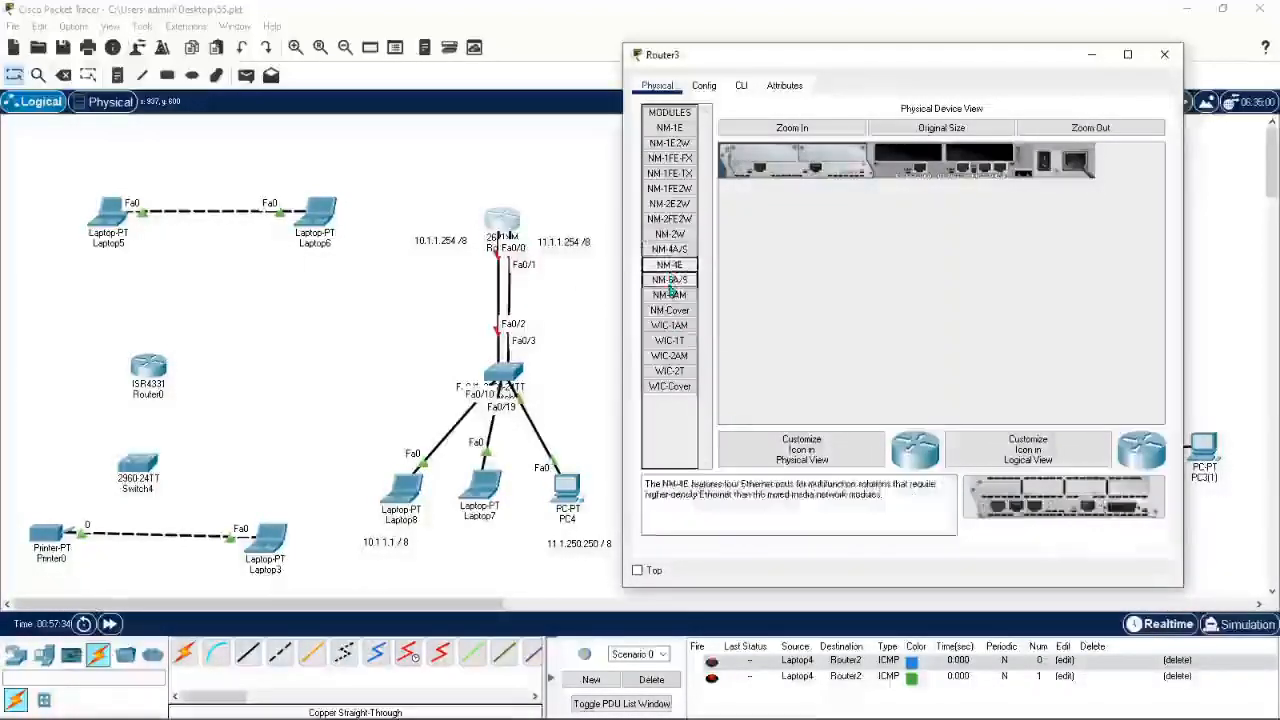
click(669, 295)
click(669, 310)
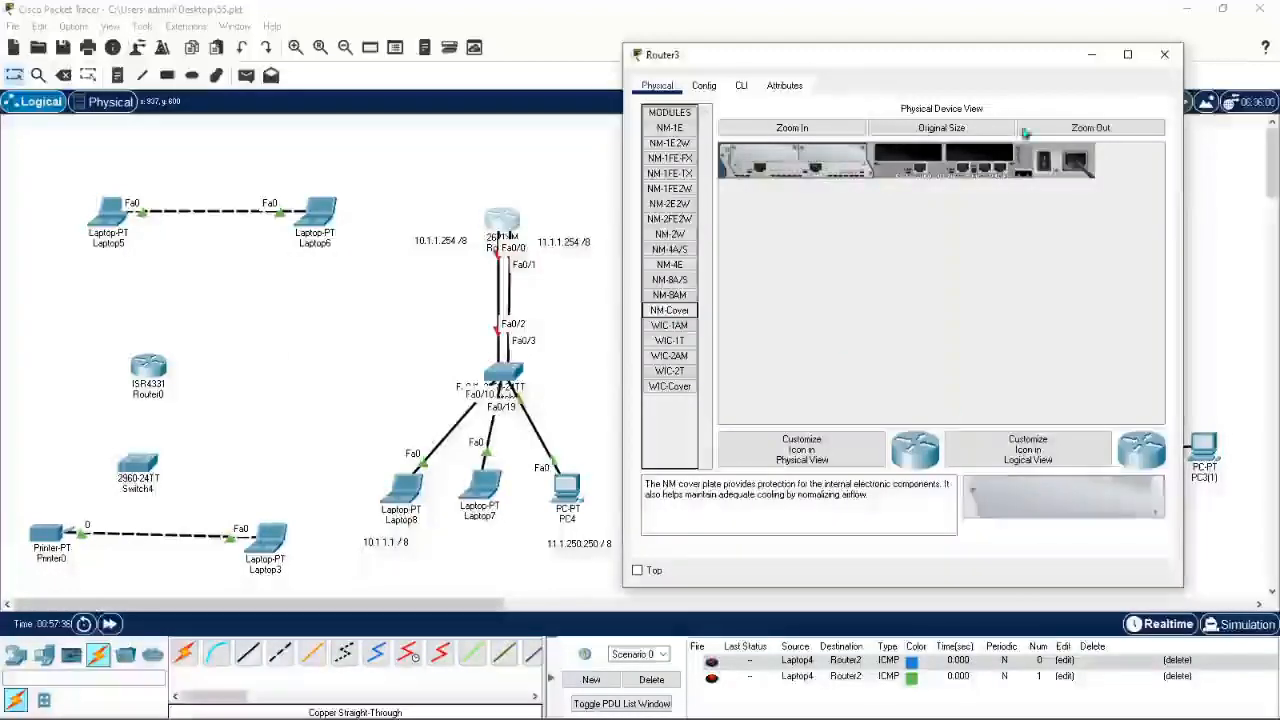
click(680, 330)
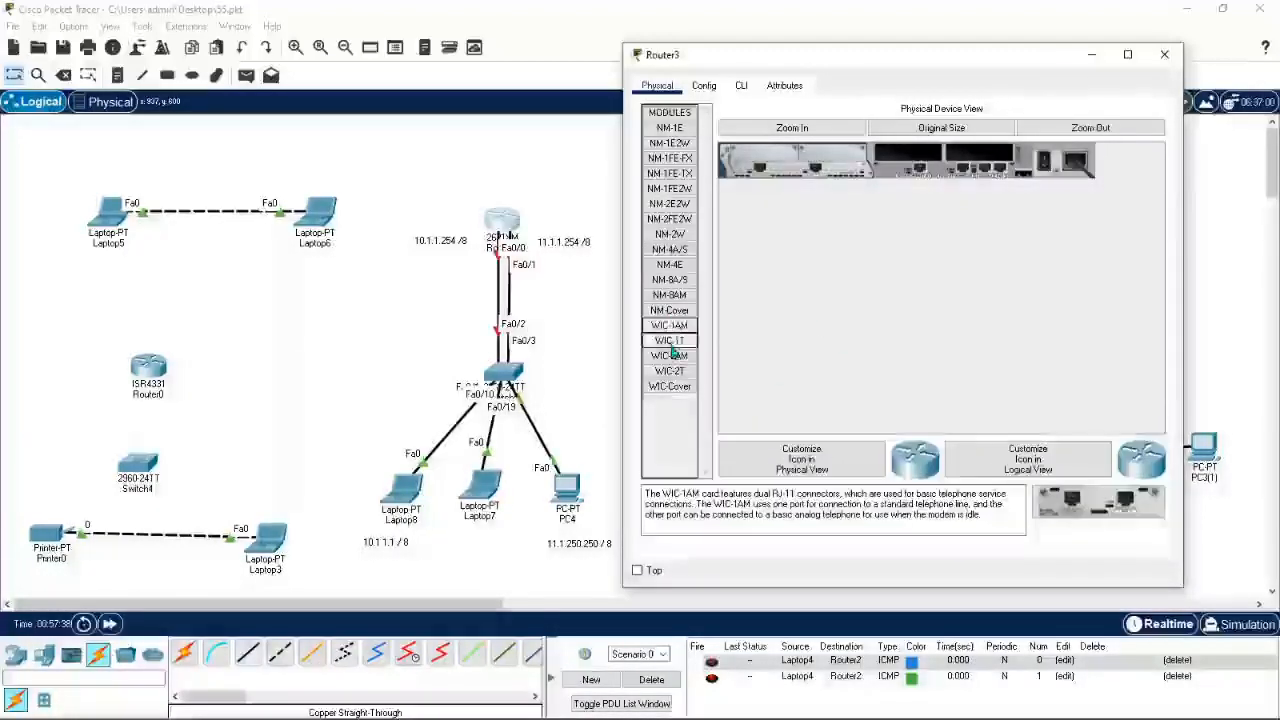
click(672, 343)
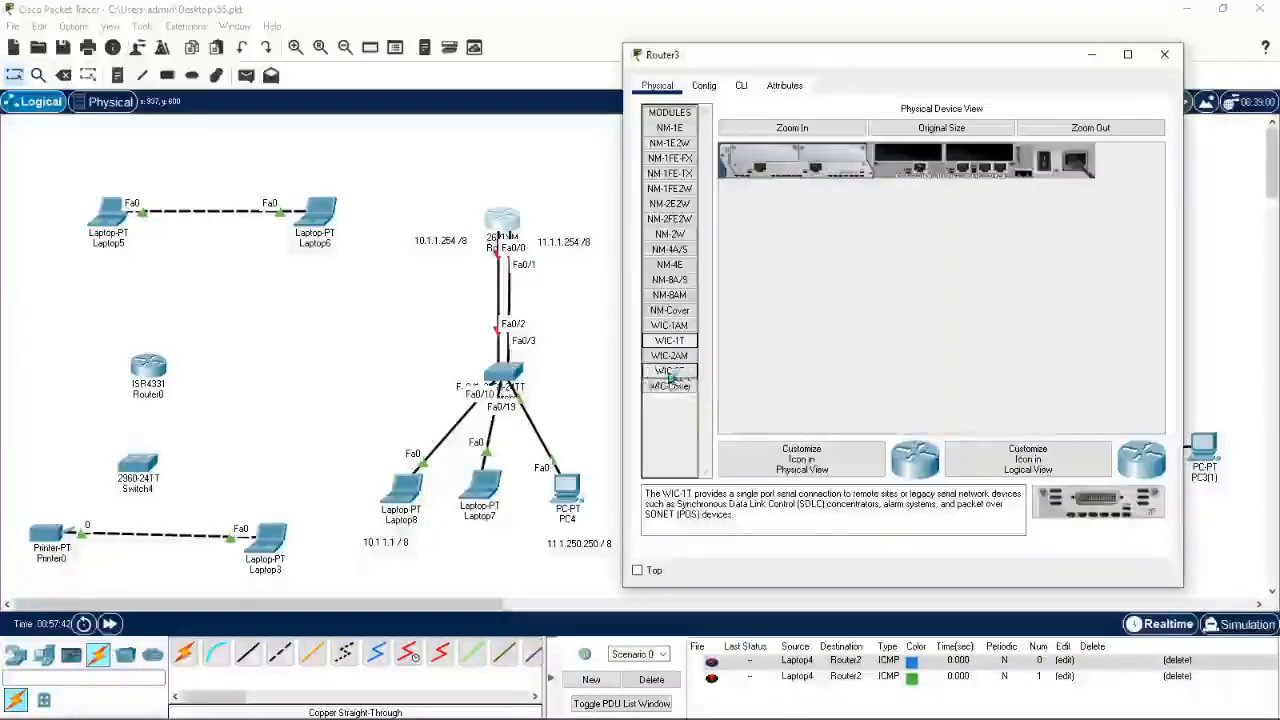
click(670, 370)
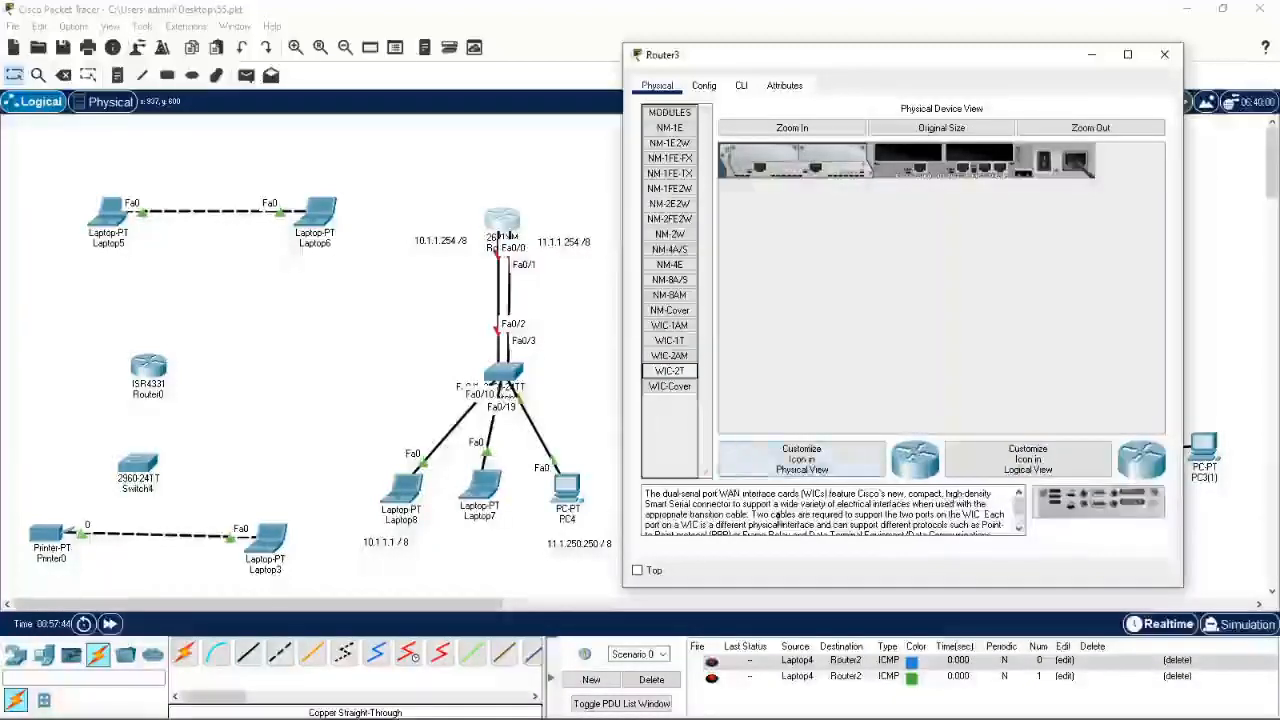
drag(678, 493, 957, 527)
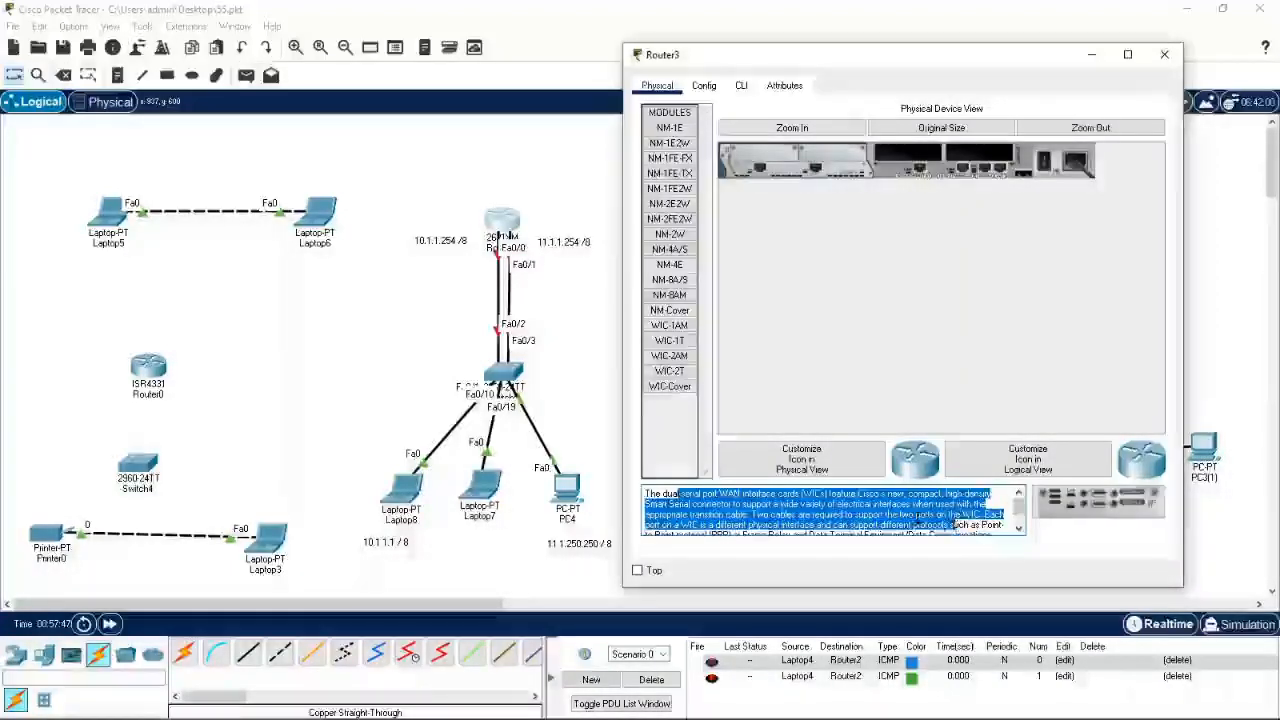
click(916, 513)
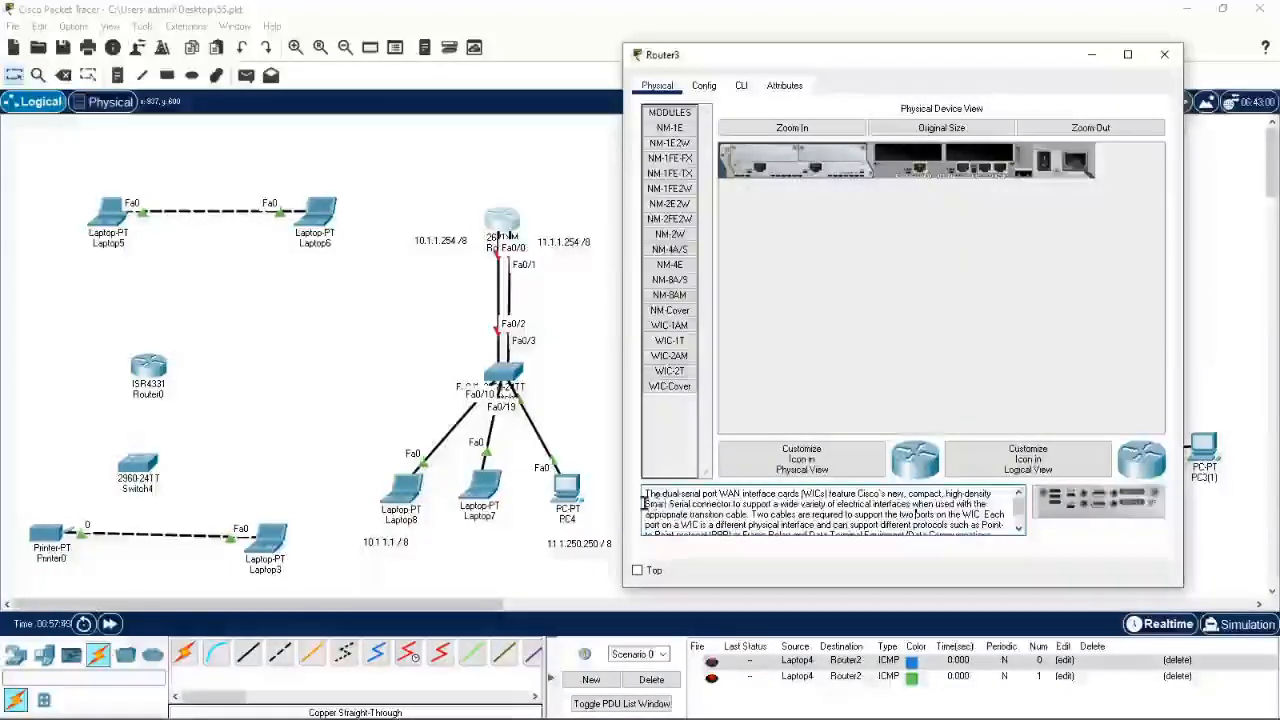
drag(647, 503, 829, 513)
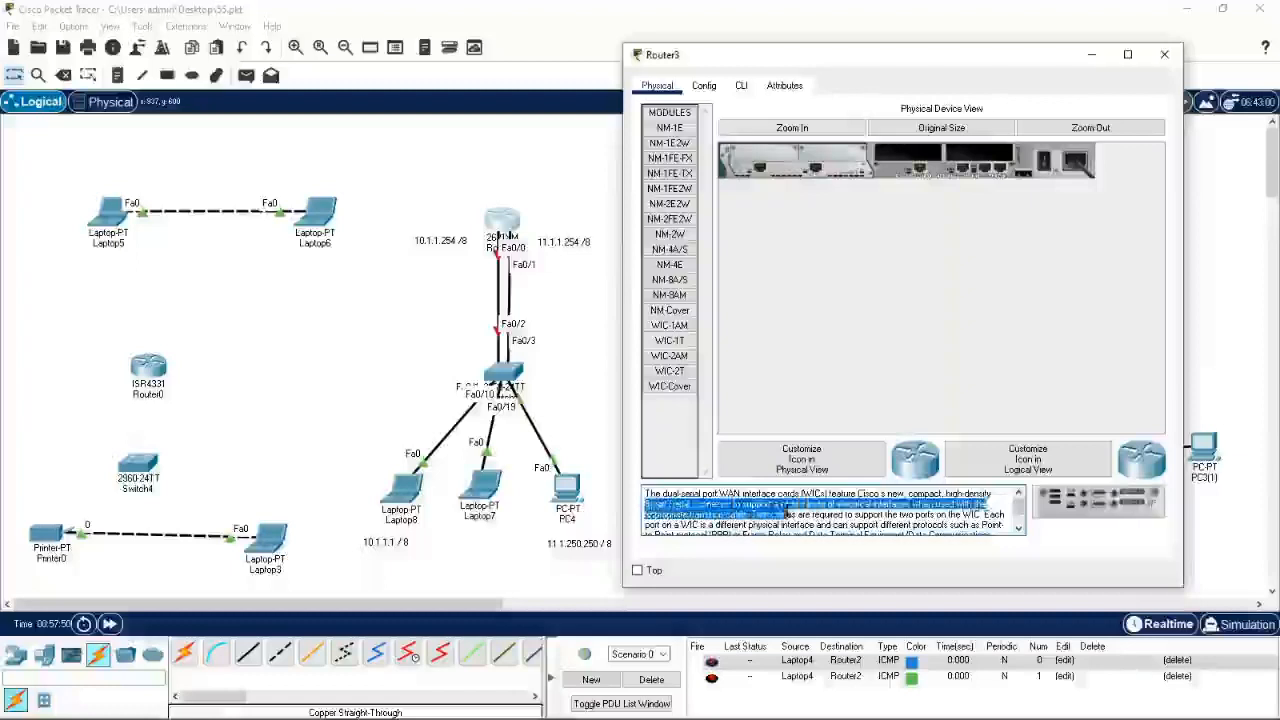
click(658, 374)
key(Up)
key(Up)
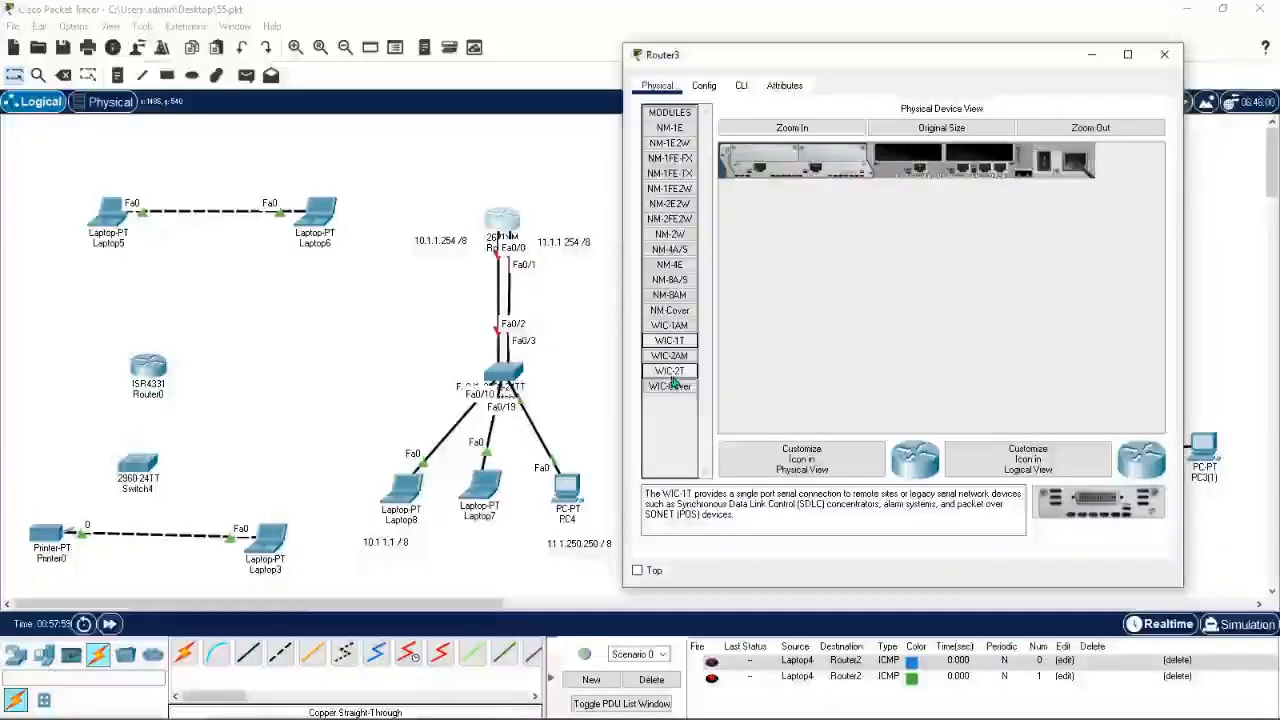
Step: Install a WIC-2T card in each of Router3's two WIC slots, and take the second card back out
drag(670, 371, 922, 158)
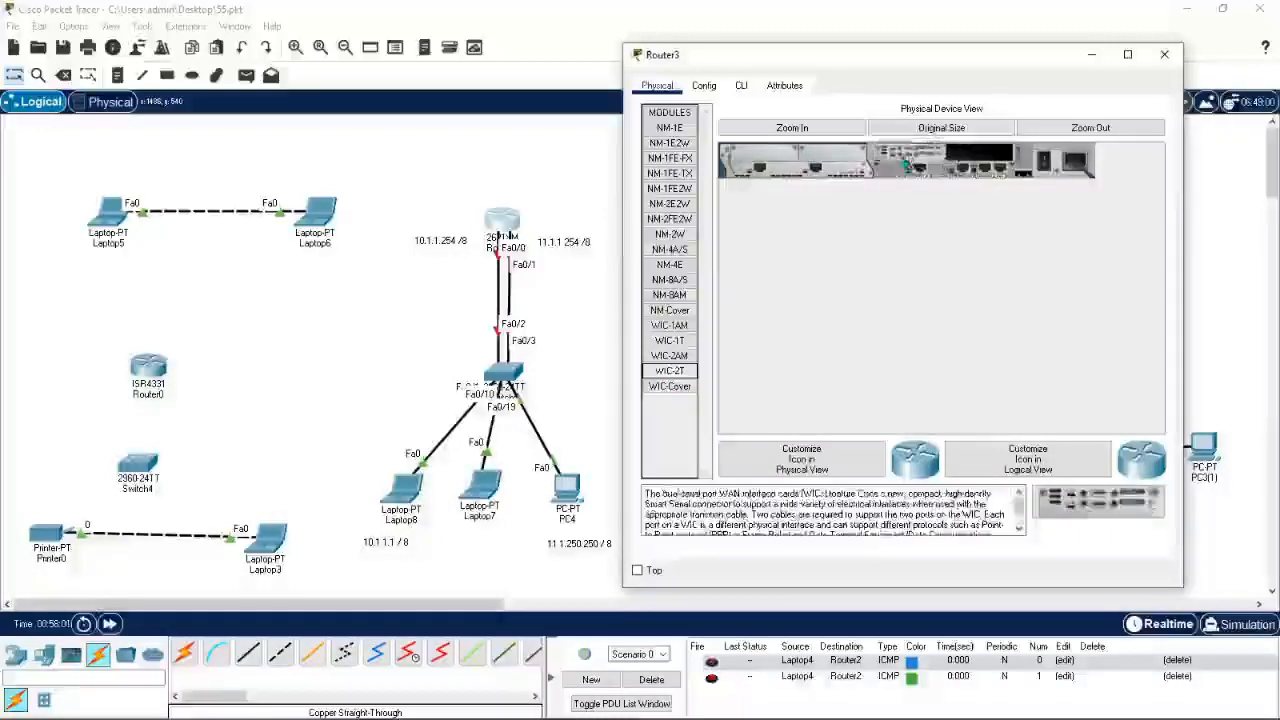
drag(670, 371, 990, 152)
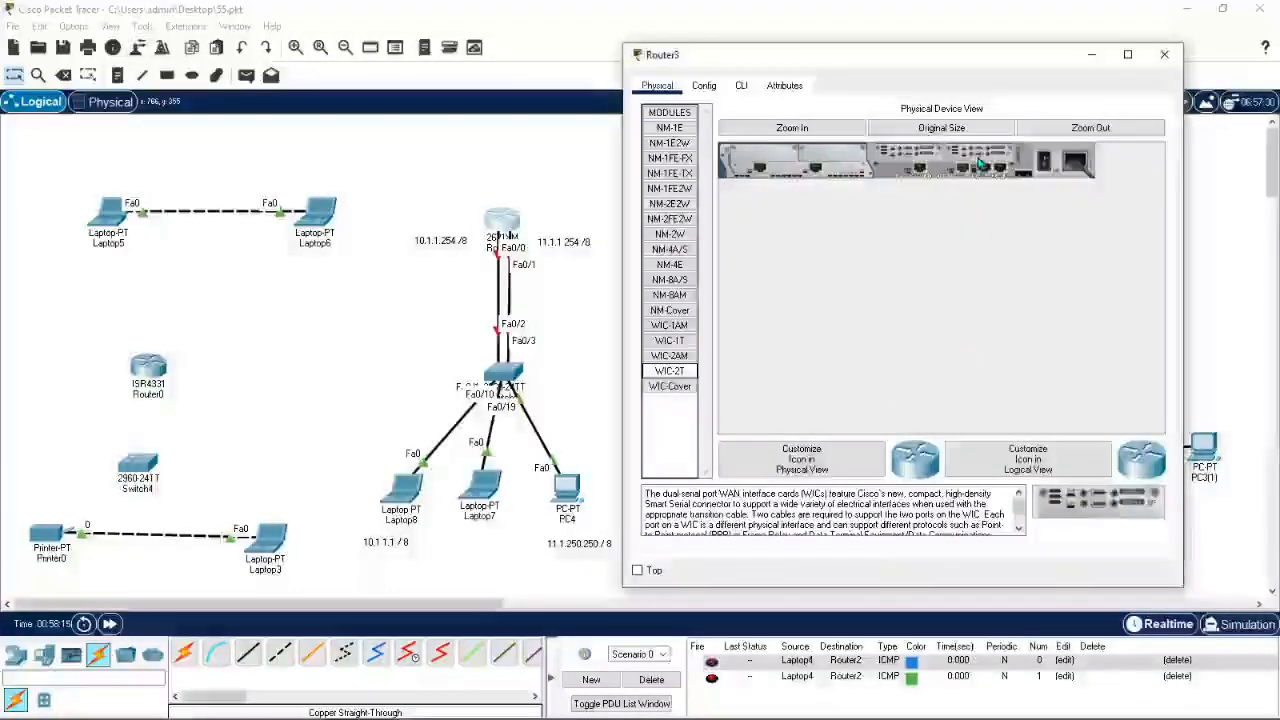
mouse_move(965, 160)
mouse_down()
mouse_move(764, 405)
mouse_move(975, 160)
mouse_up()
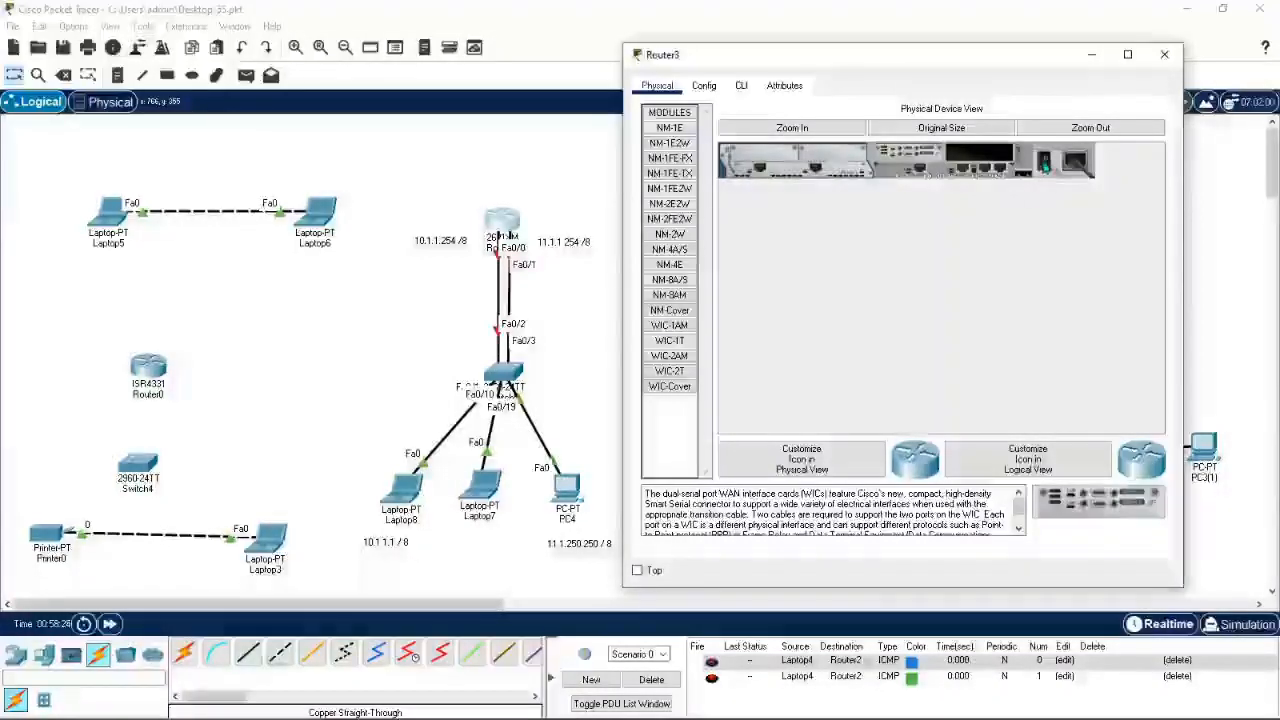
Step: Power Router3 on, let it boot and decline the initial configuration dialog
click(1044, 168)
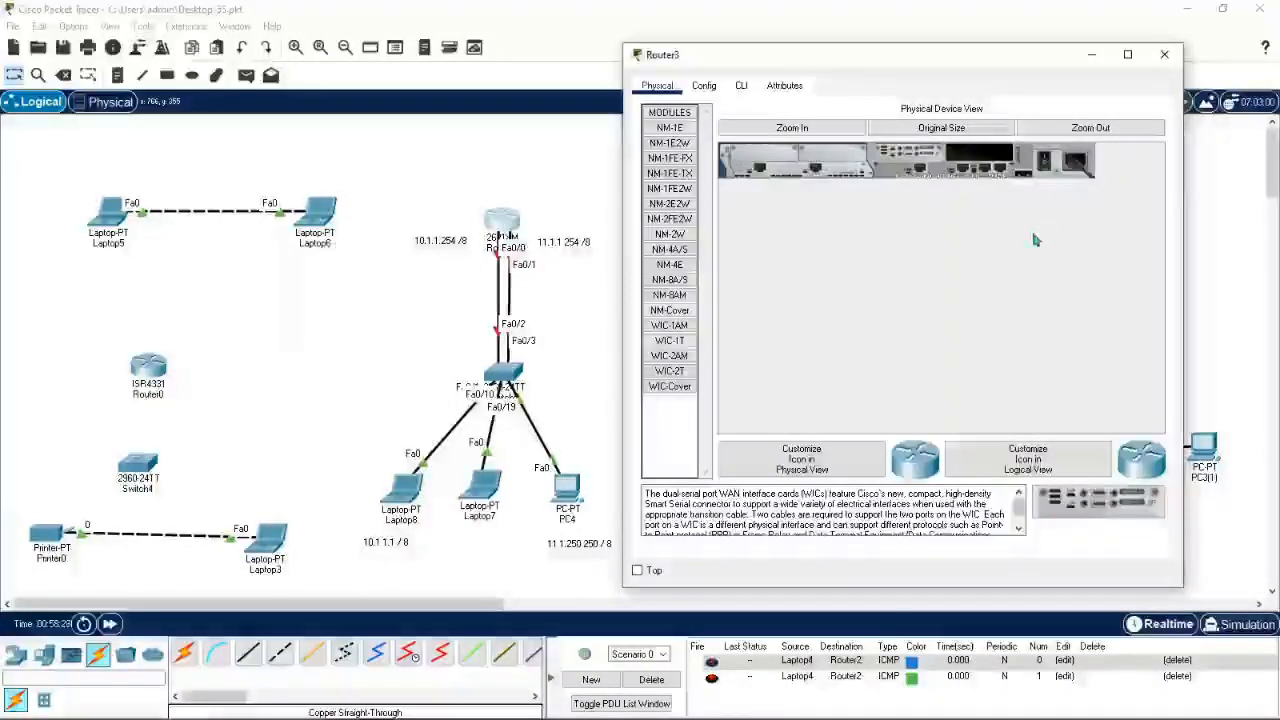
click(1029, 178)
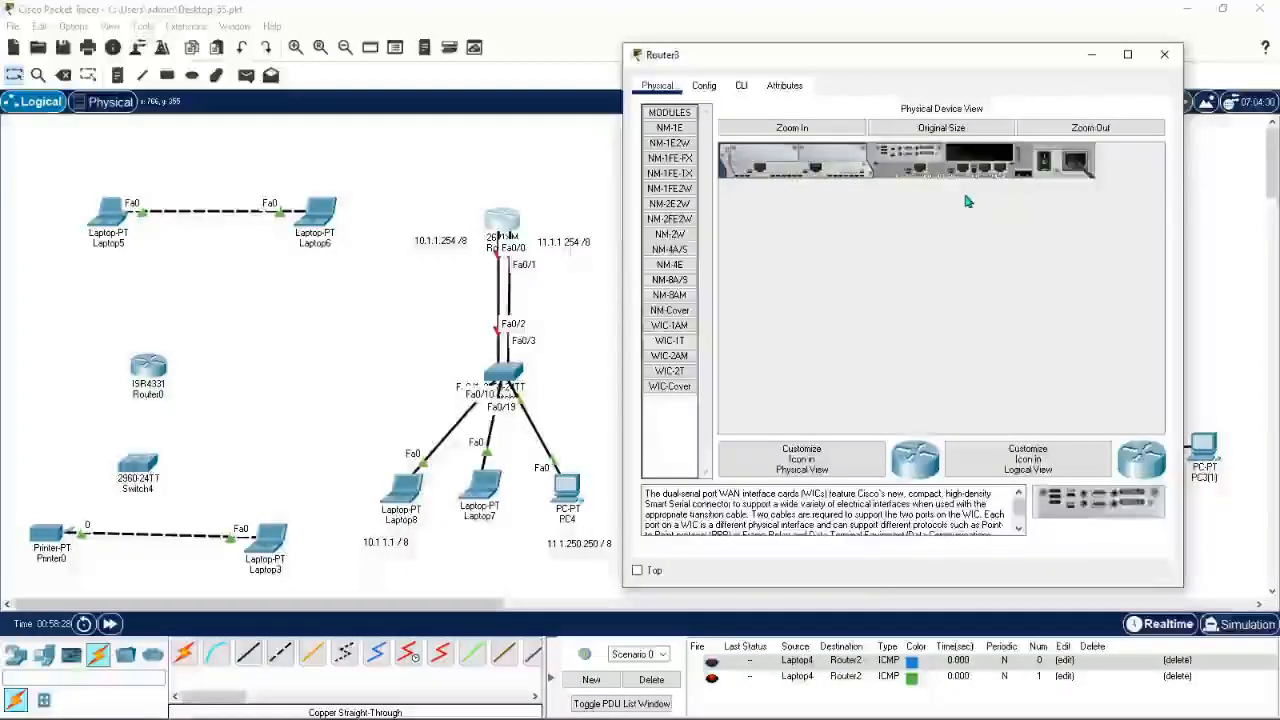
click(706, 88)
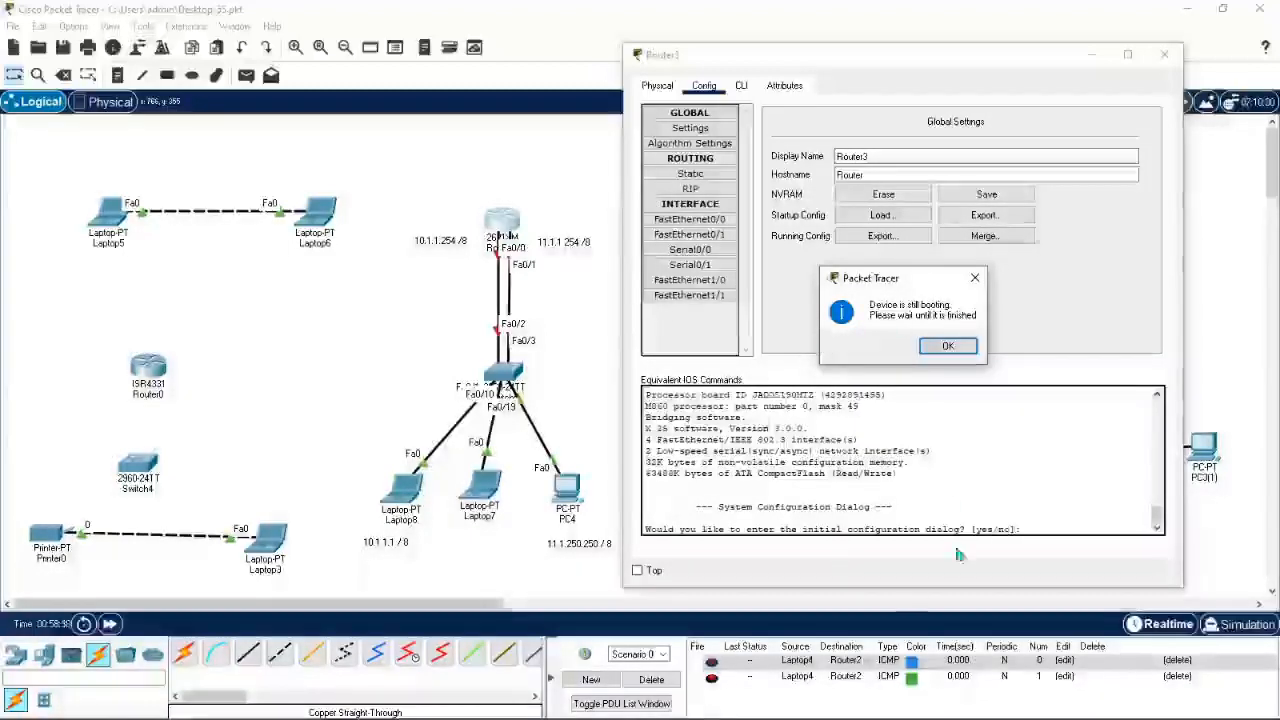
click(955, 345)
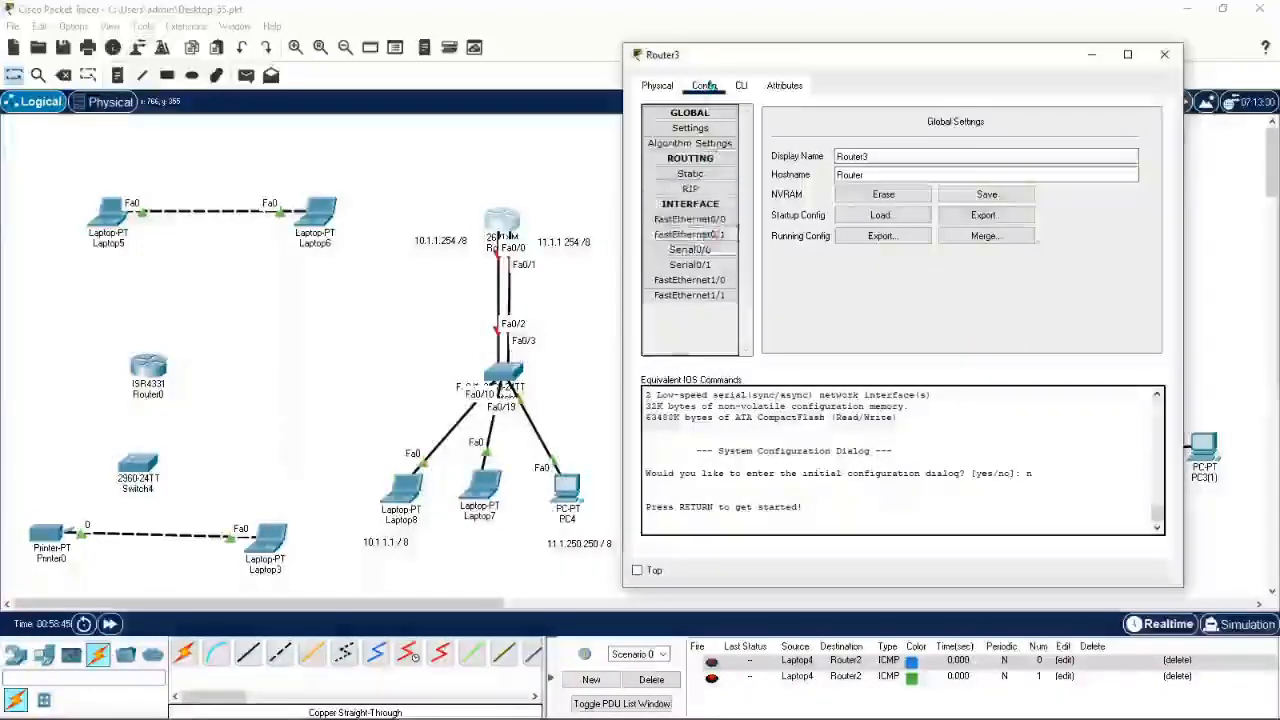
Step: Inspect the settings of Router3's FastEthernet0/0, FastEthernet0/1, Serial0/0, Serial0/1, FastEthernet1/0 and FastEthernet1/1 interfaces
click(695, 220)
click(705, 234)
click(700, 220)
click(702, 234)
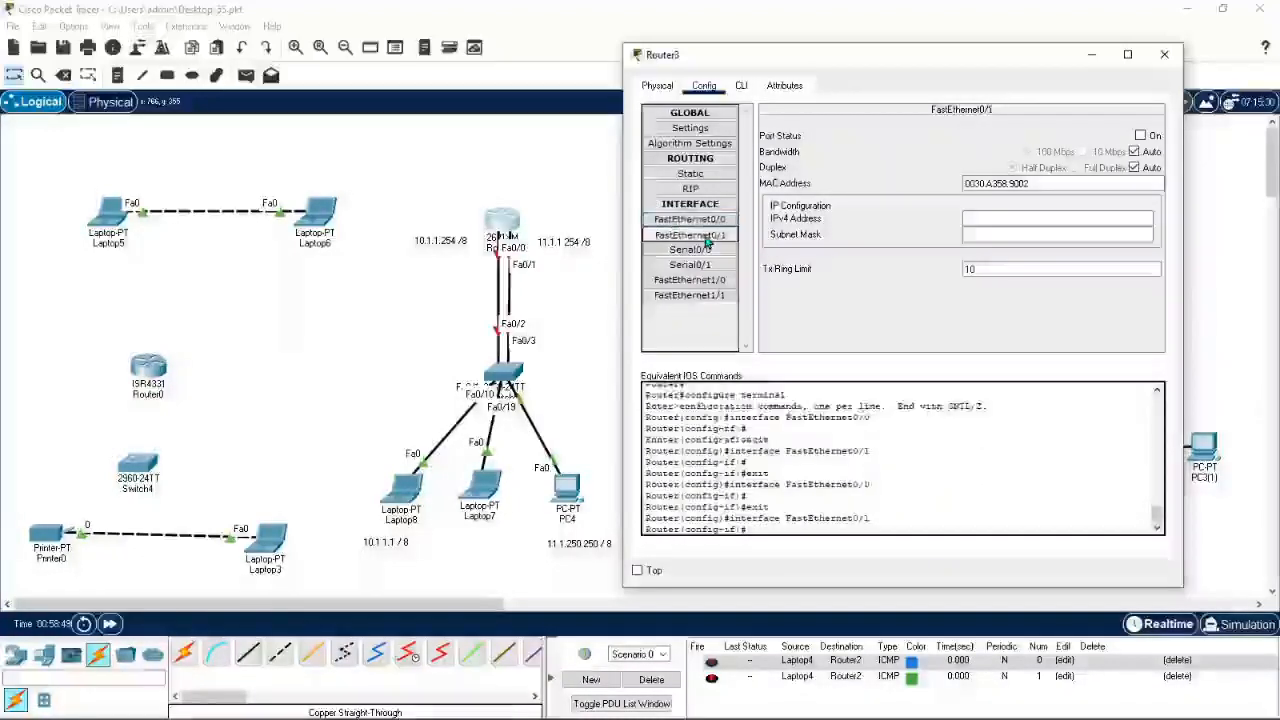
click(700, 250)
click(702, 264)
click(702, 281)
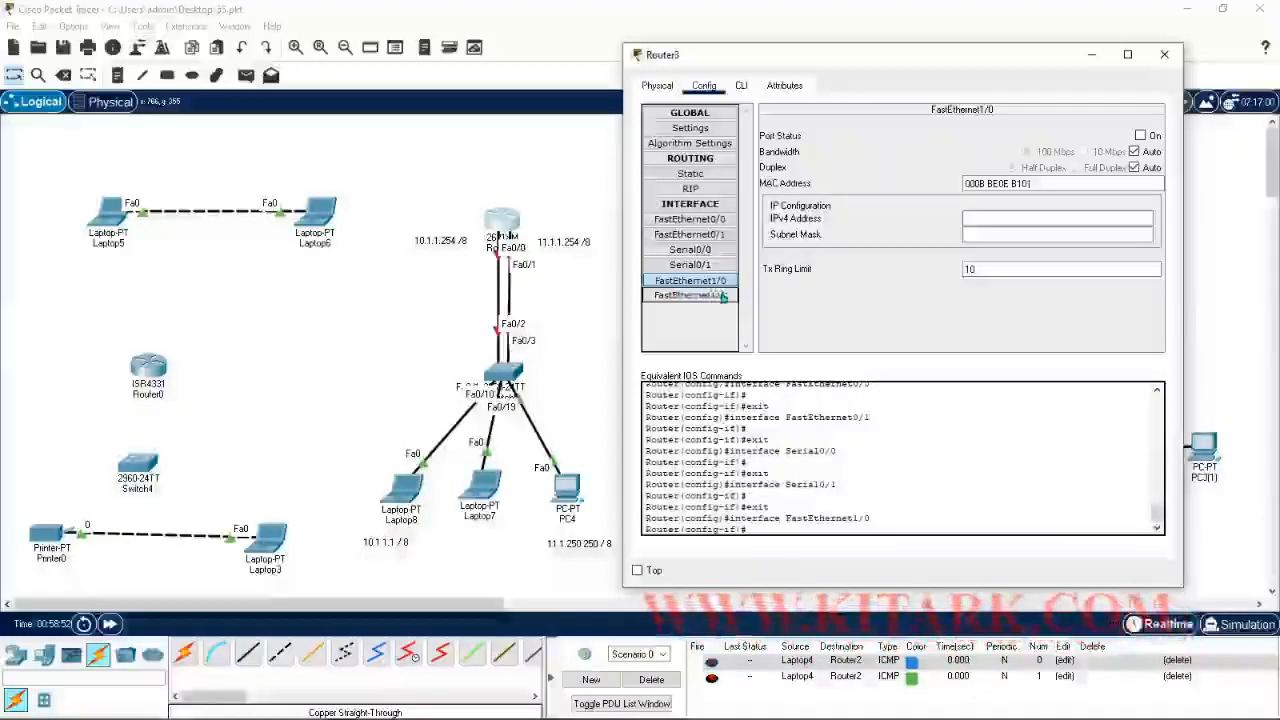
click(705, 298)
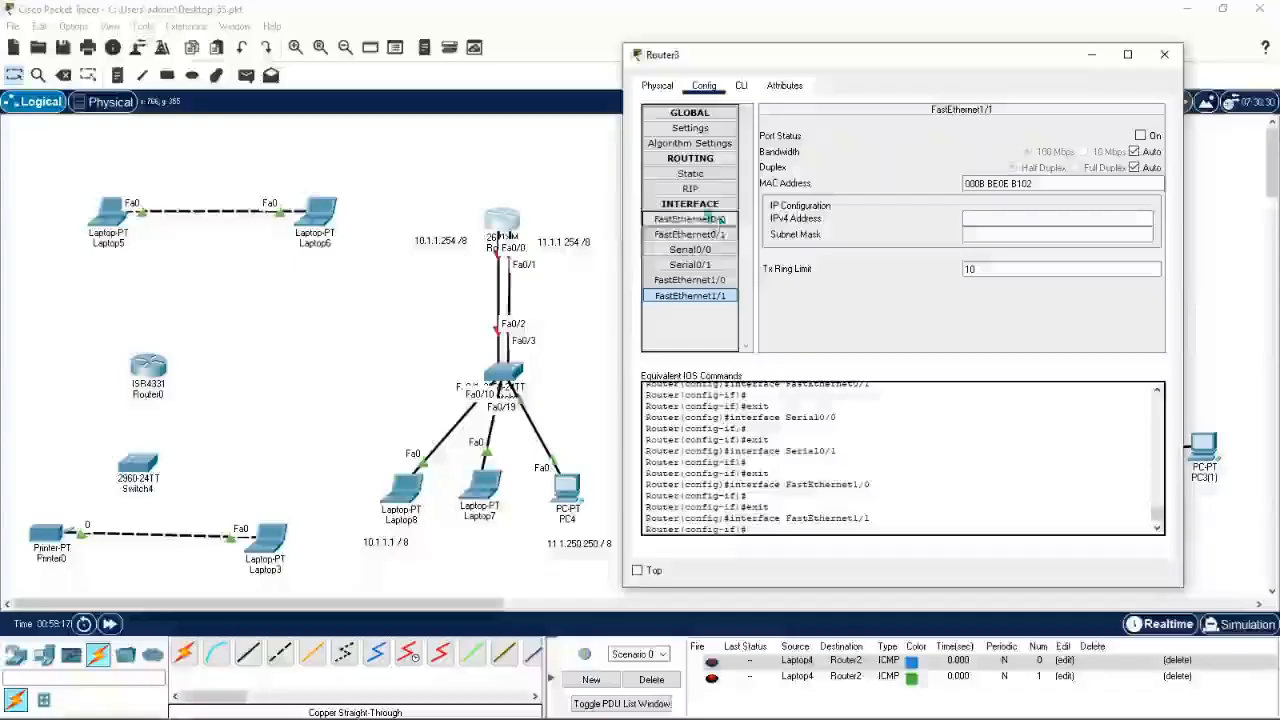
Step: Reopen Router3 and bring its command line from interface configuration back to privileged EXEC mode
click(558, 174)
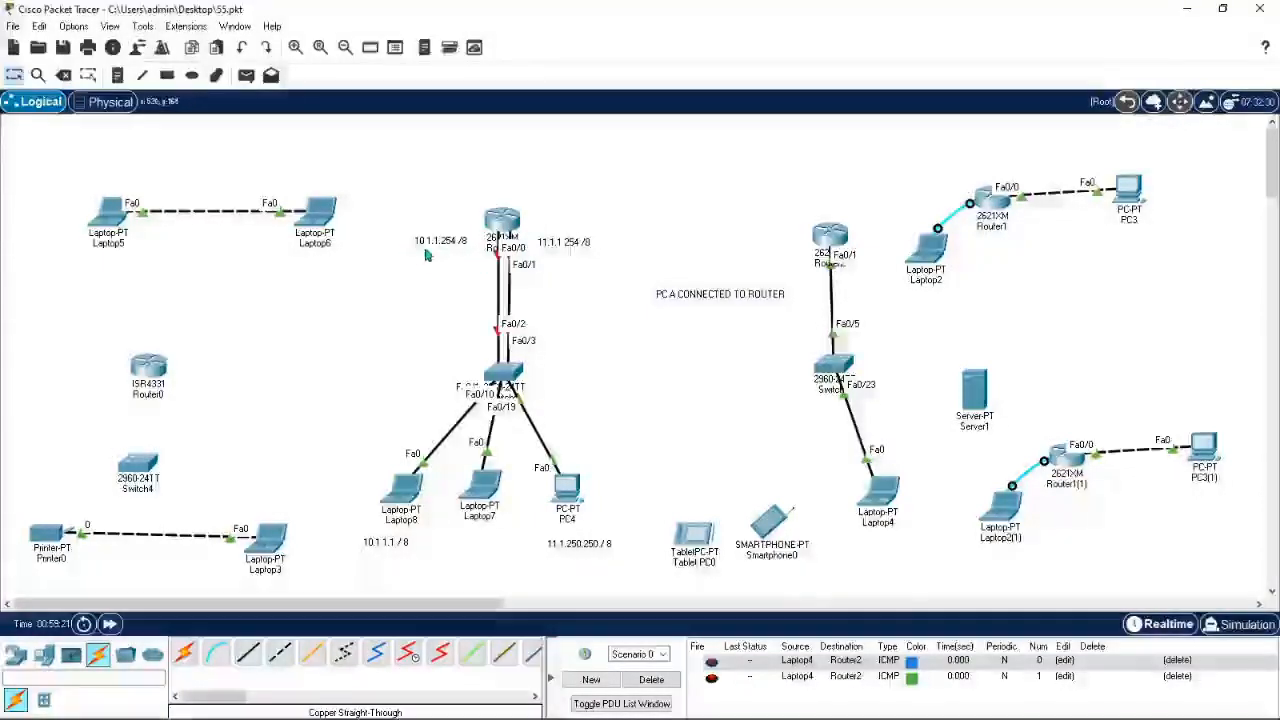
click(502, 225)
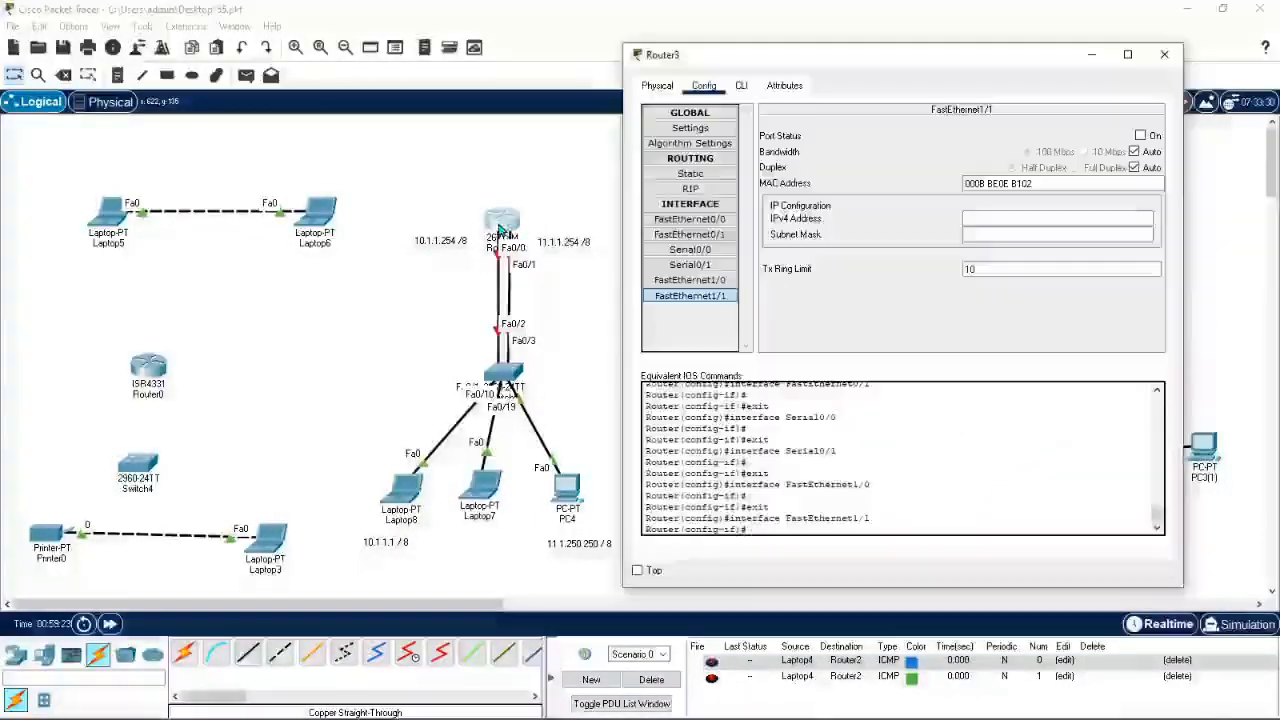
click(690, 219)
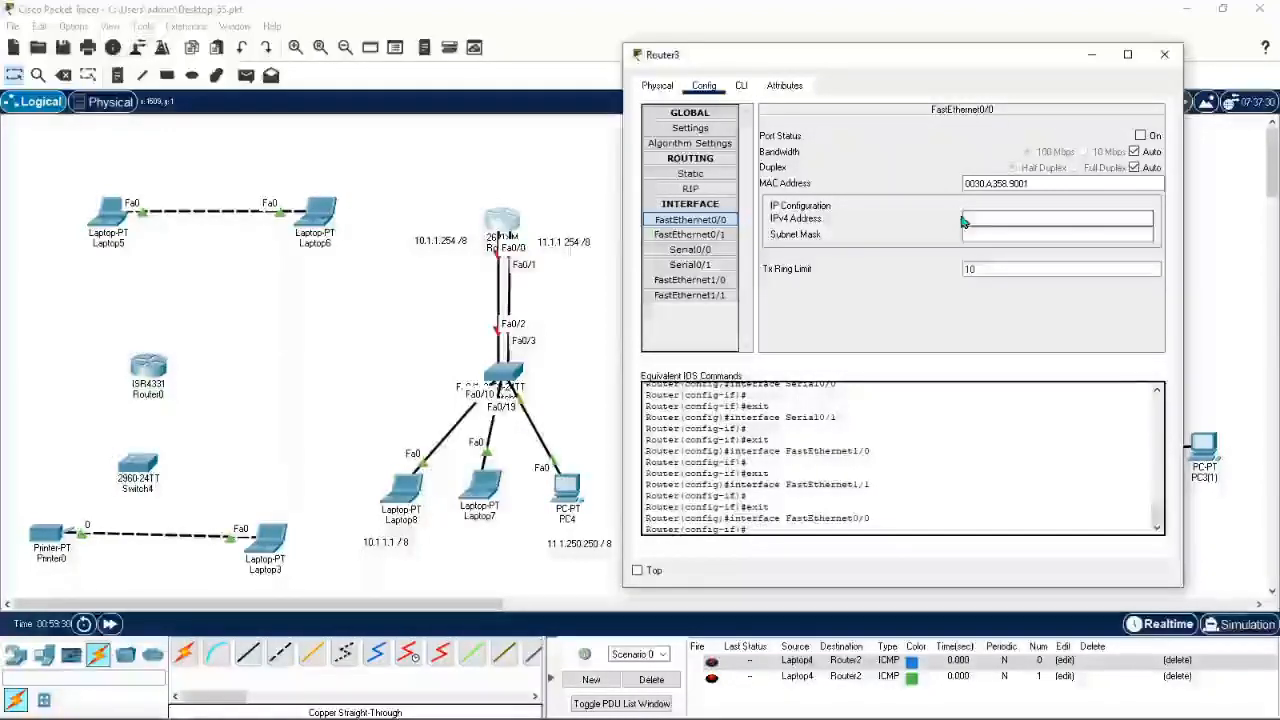
click(742, 88)
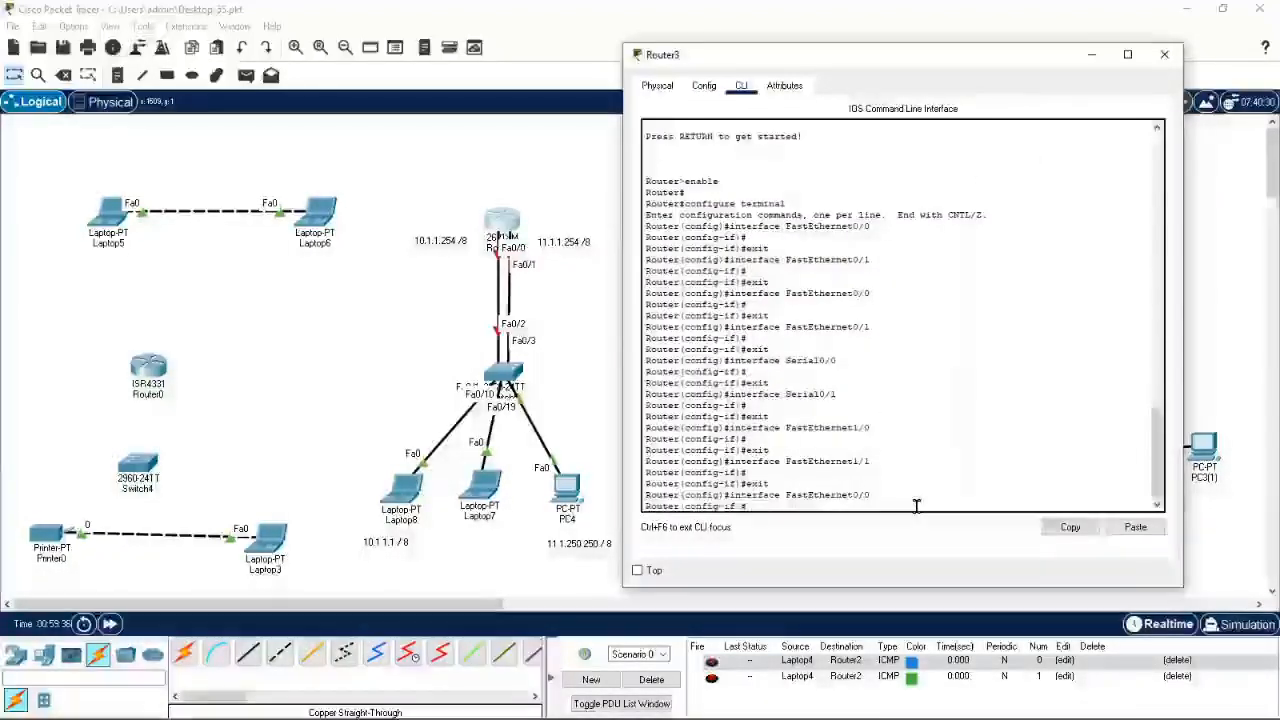
key(Return)
key(Return)
key(ctrl+z)
key(Return)
key(Return)
key(Return)
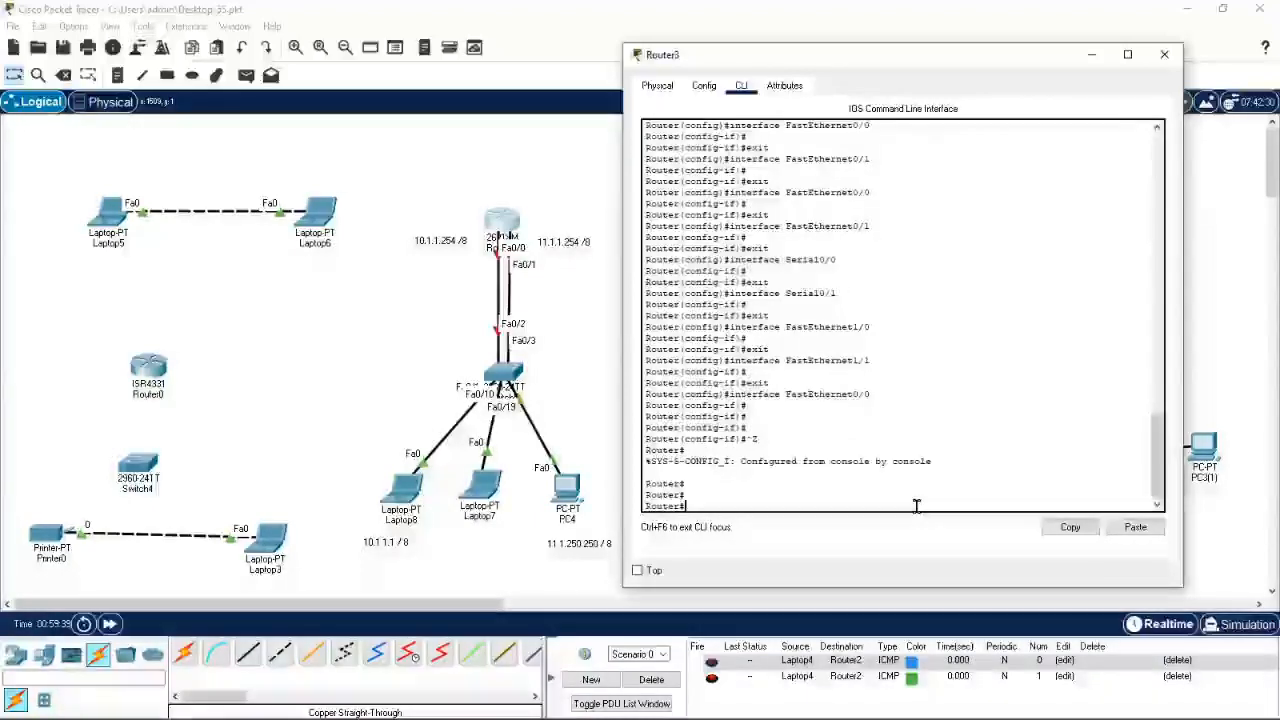
Step: Enter global configuration mode with CONFIG T and start configuring Router3's interface FA 0/0
text(CONFIG)
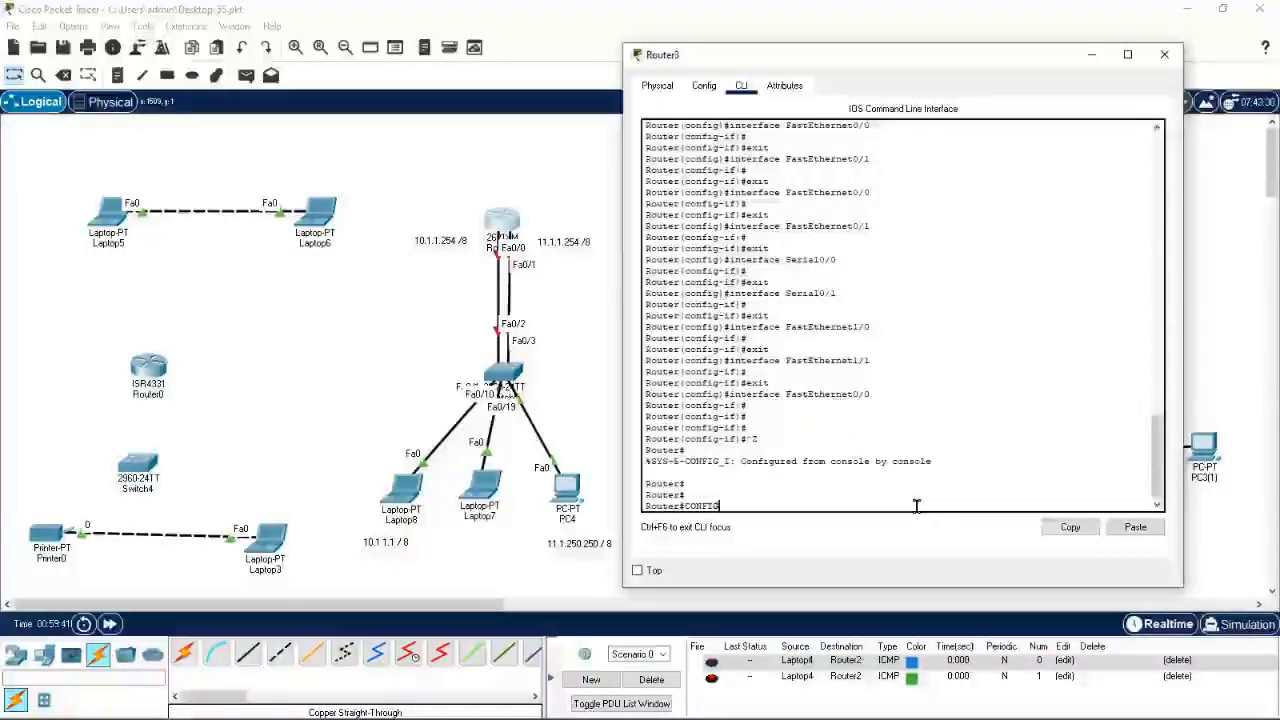
text( T)
key(Return)
key(Return)
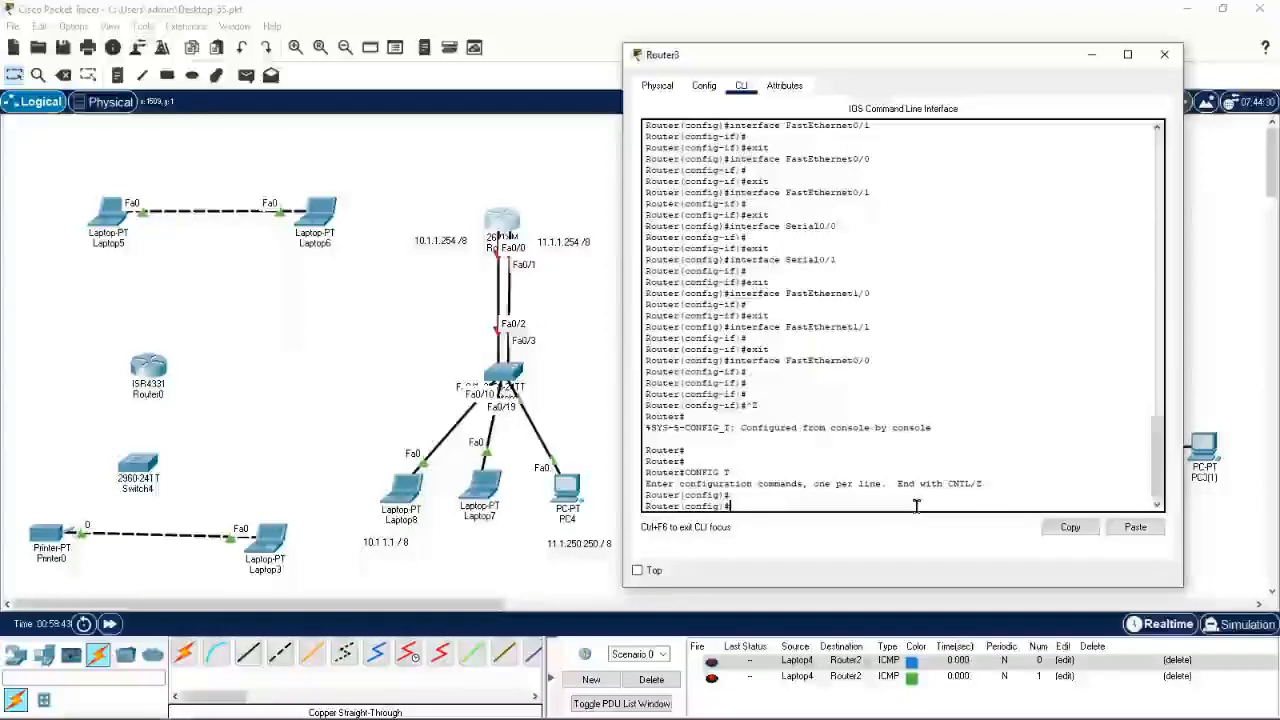
text(INT FA 0/0)
key(Return)
Step: Give Router3's FA 0/0 interface the description GATEWAY FOR 10. NETWORK
text(DESCRIPTIO)
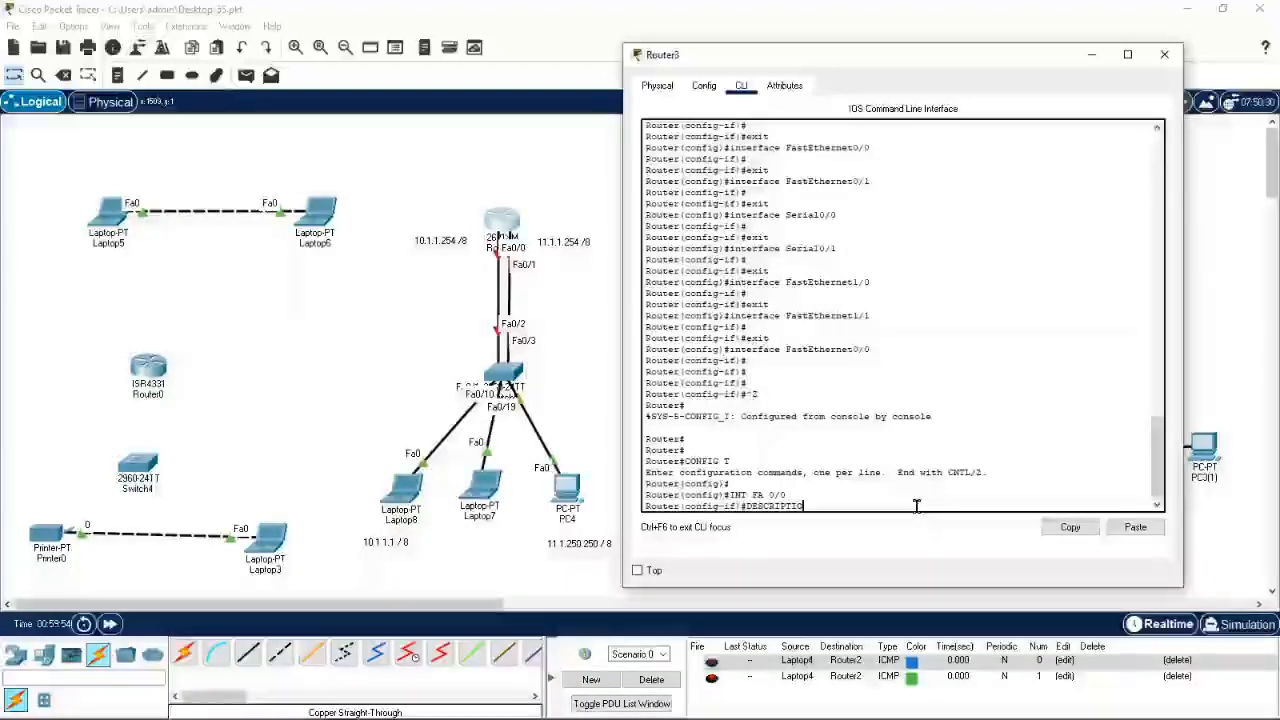
text(N)
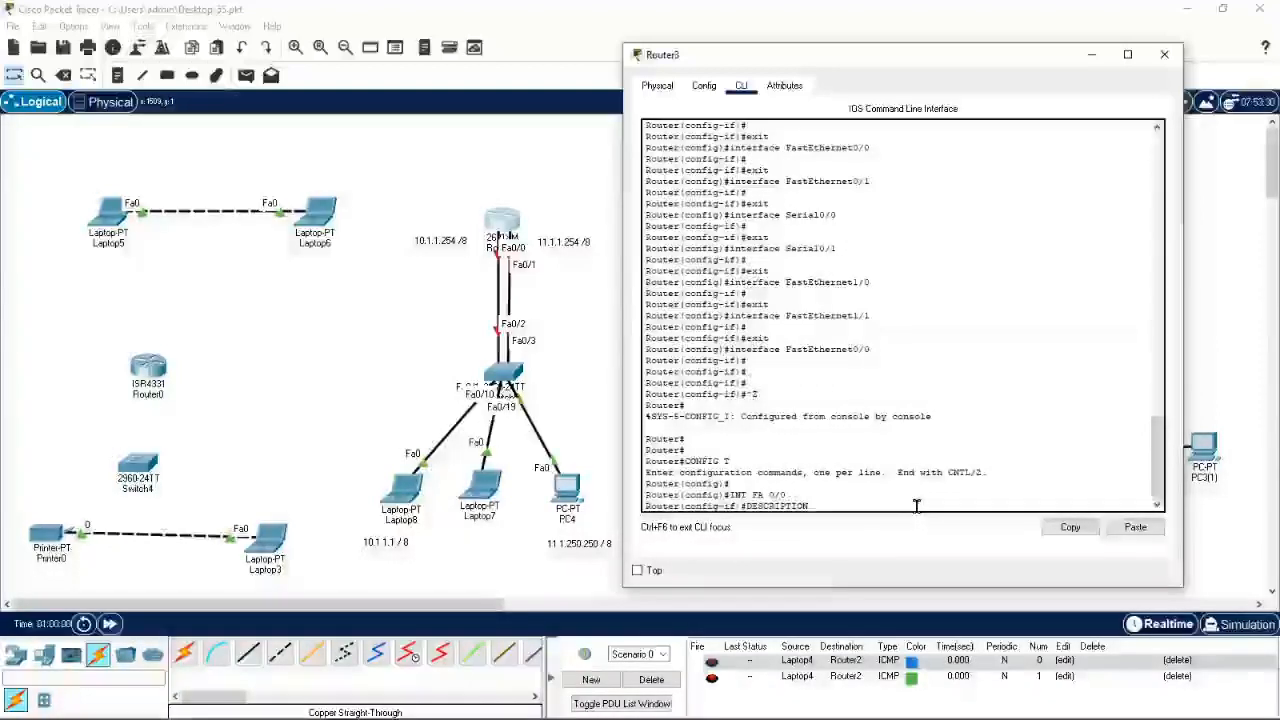
text(GAT)
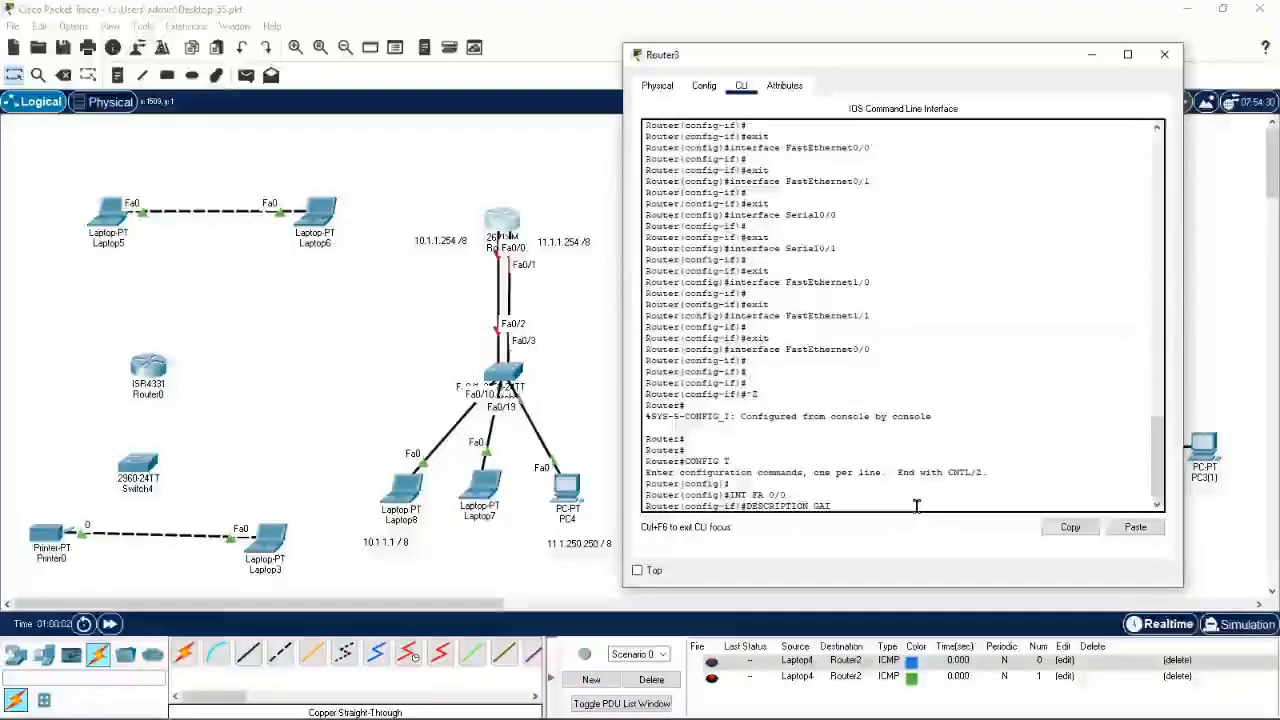
text(EWA)
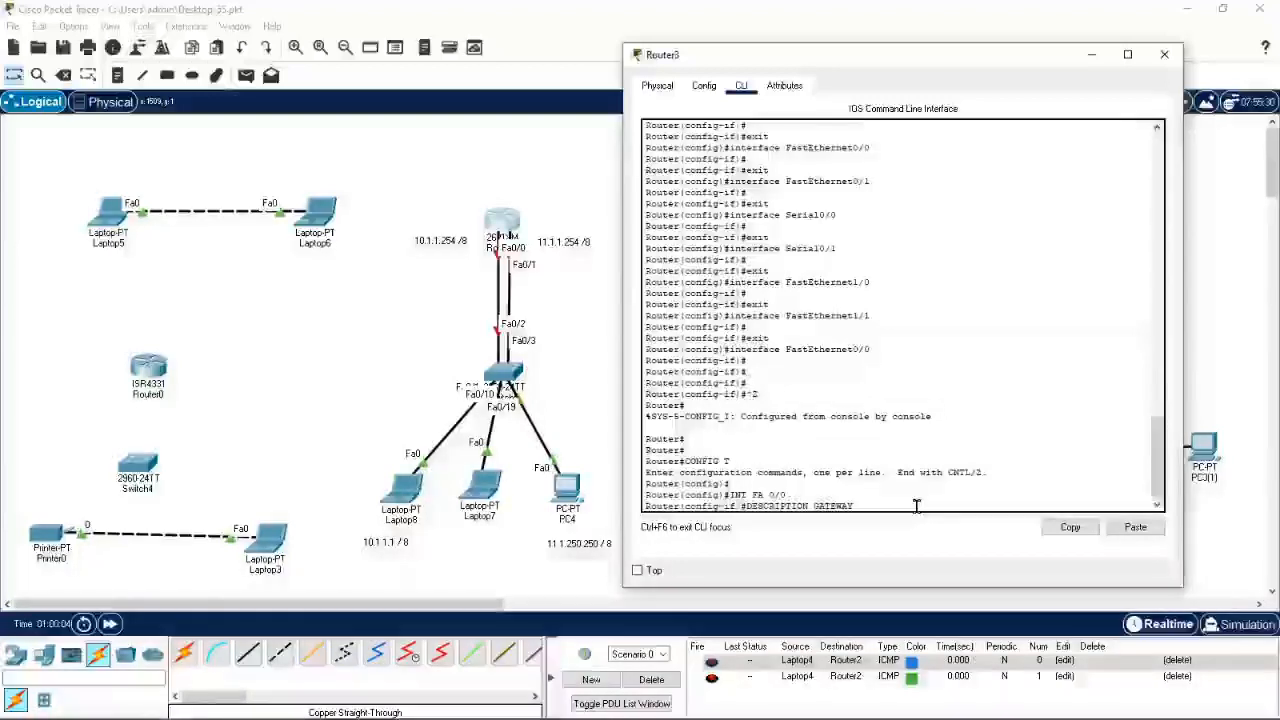
text(Y)
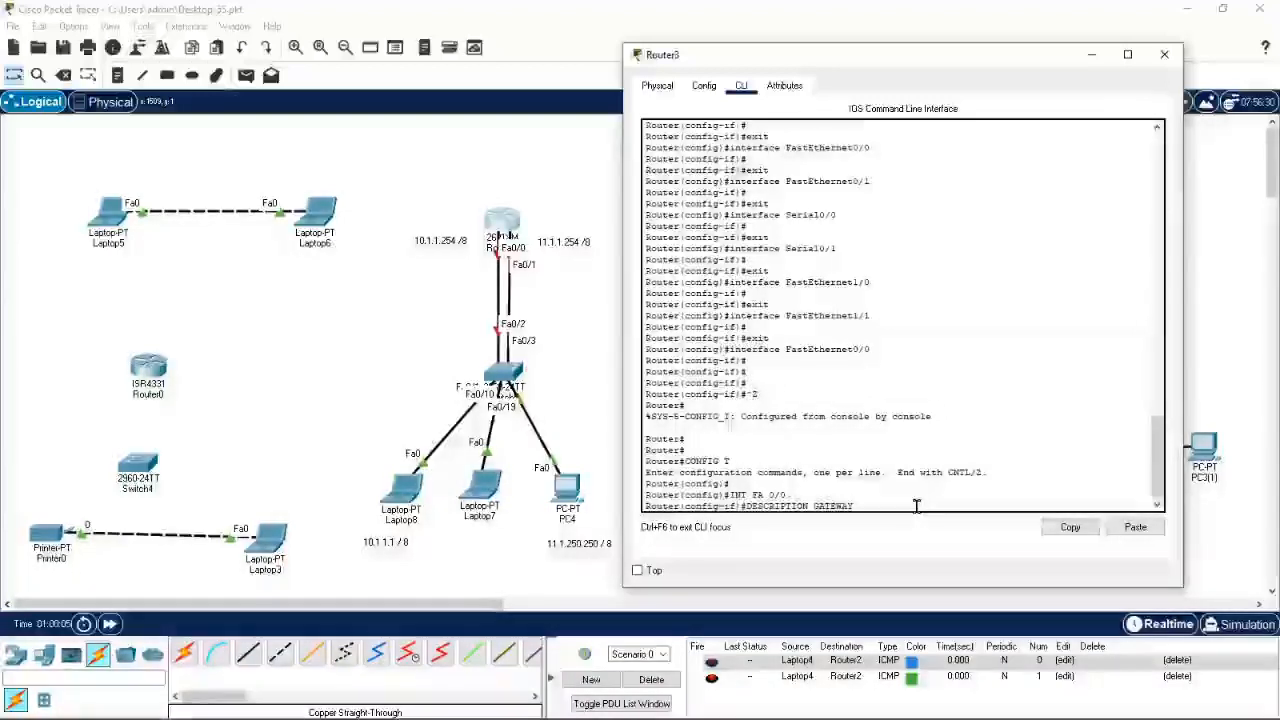
text( FOR)
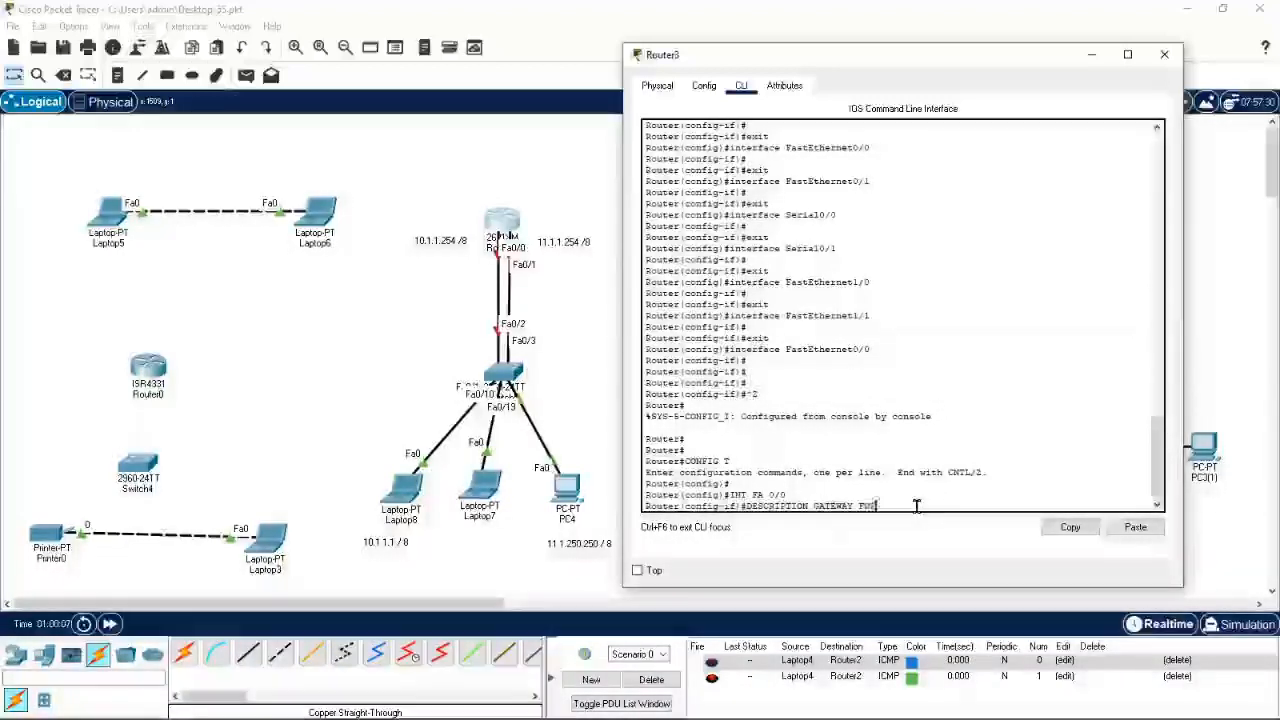
text( 10. )
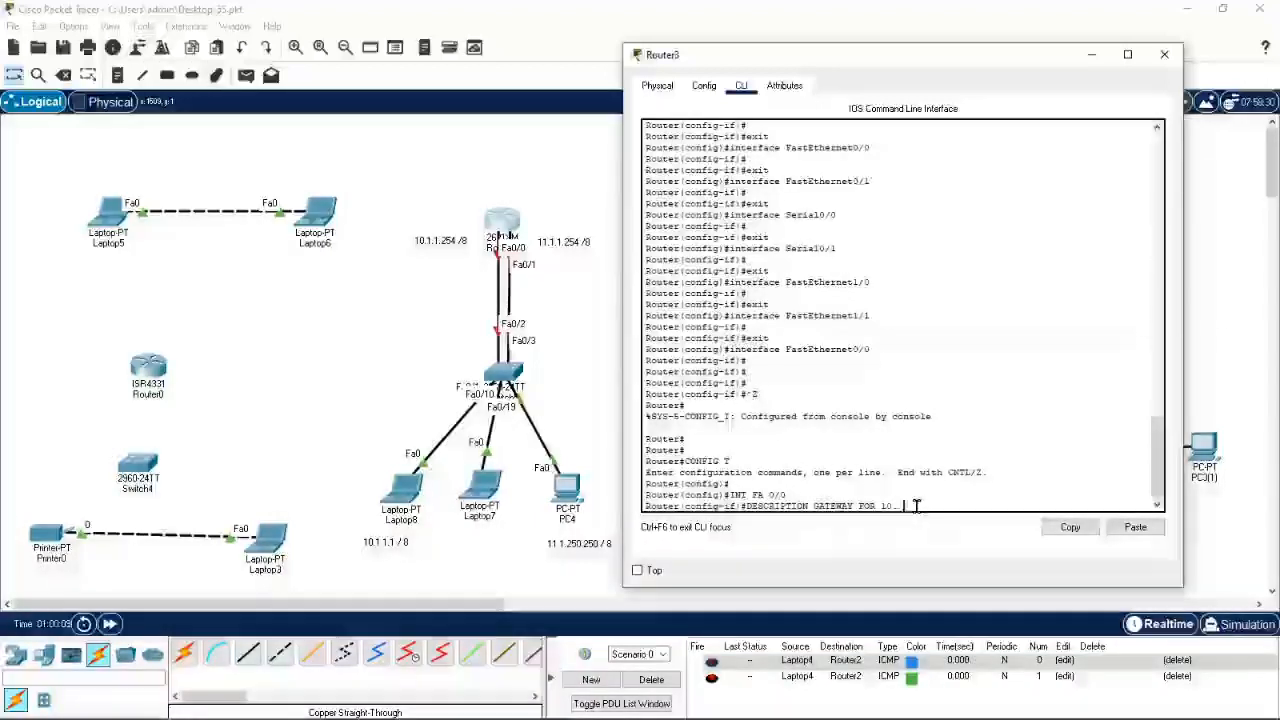
text(NETWORK)
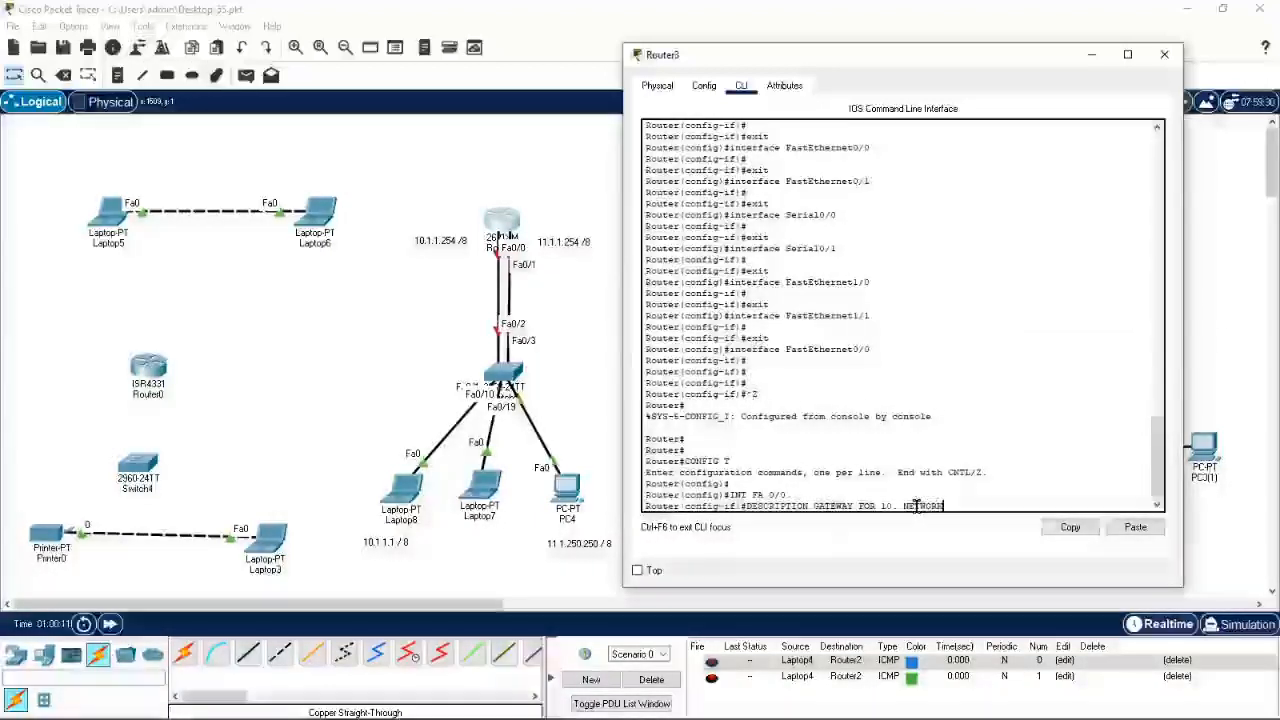
key(Return)
Step: Assign IP address 10.1.1.254 with subnet mask 255.0.0.0 to Router3's FA 0/0 interface
text(IP )
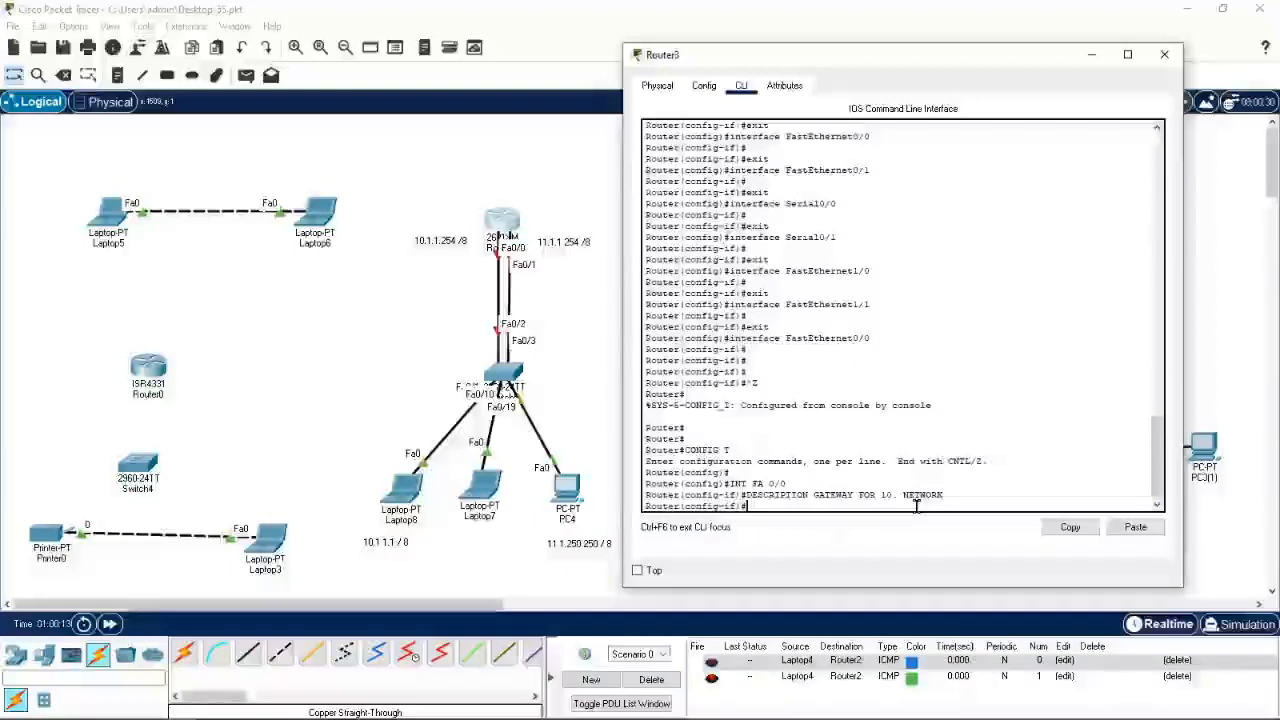
text(ADDR )
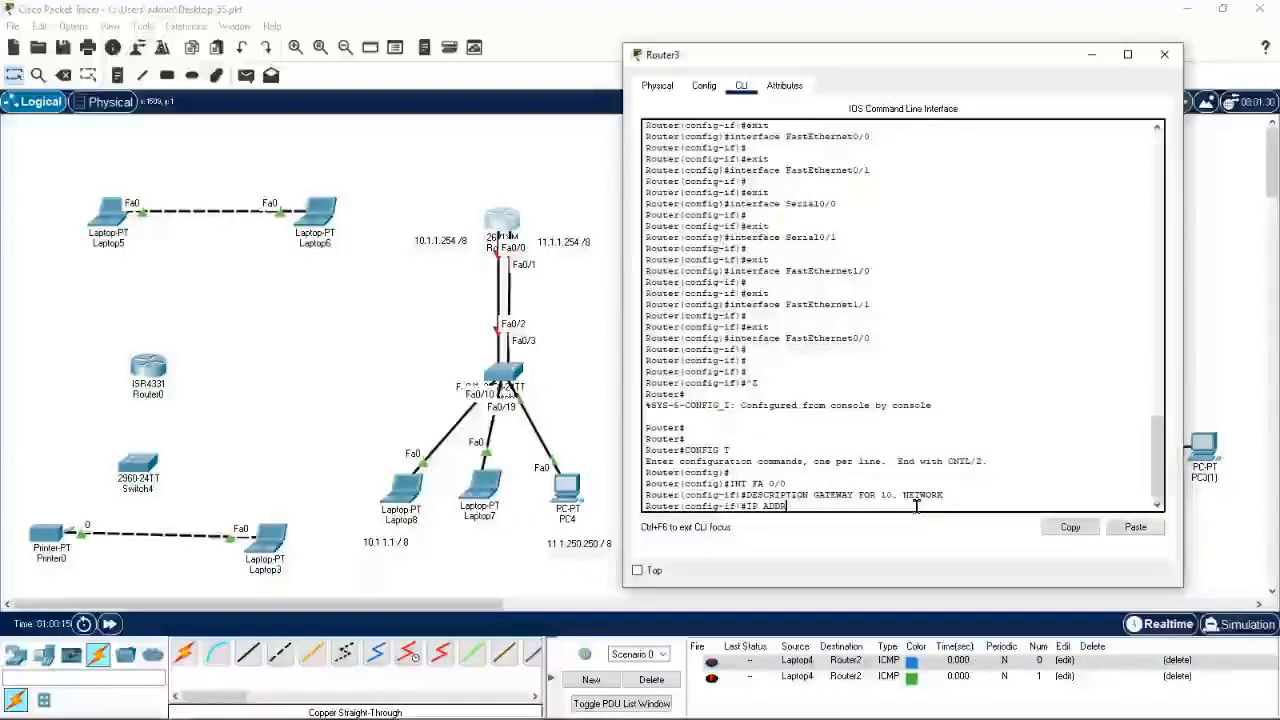
text(1)
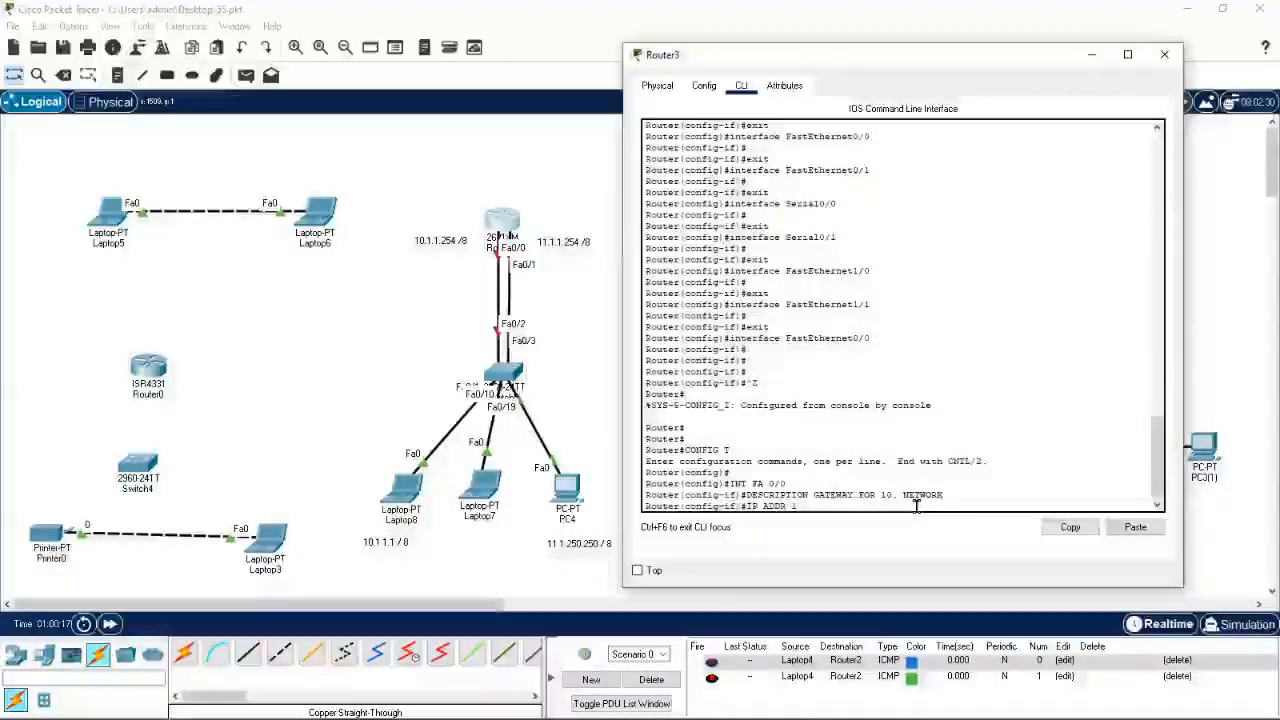
text(0.1.1.35)
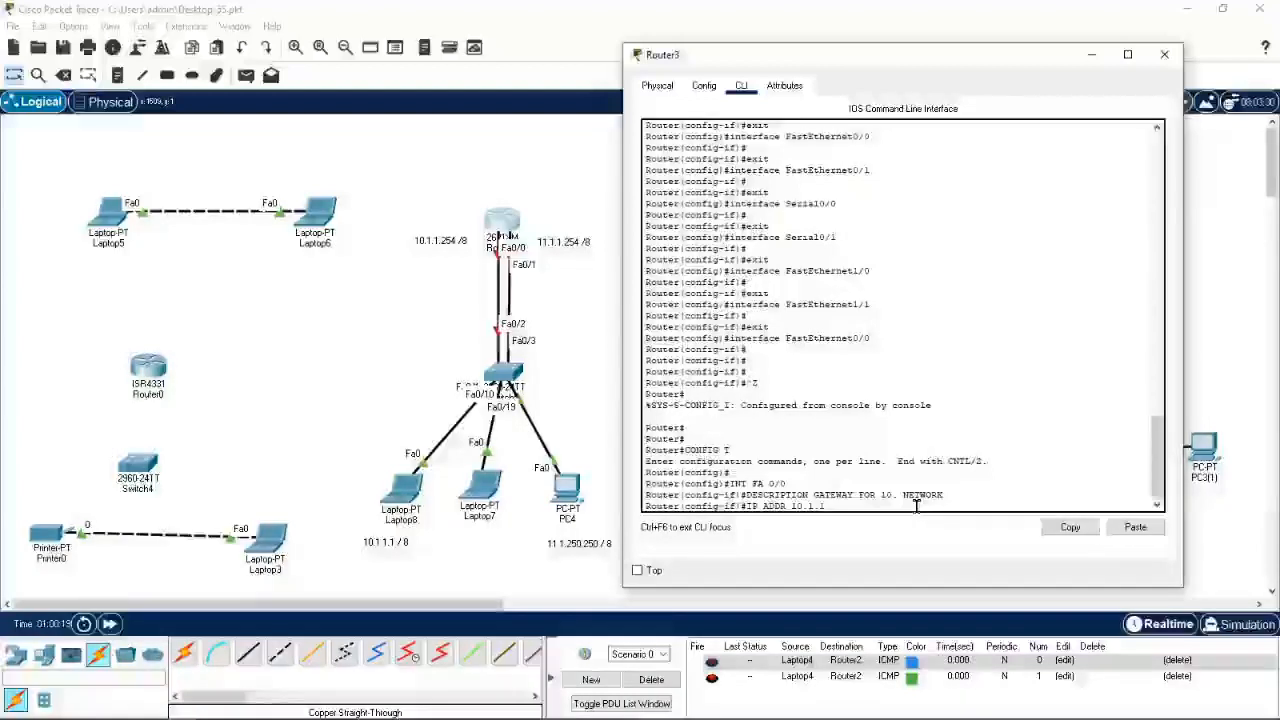
text(4)
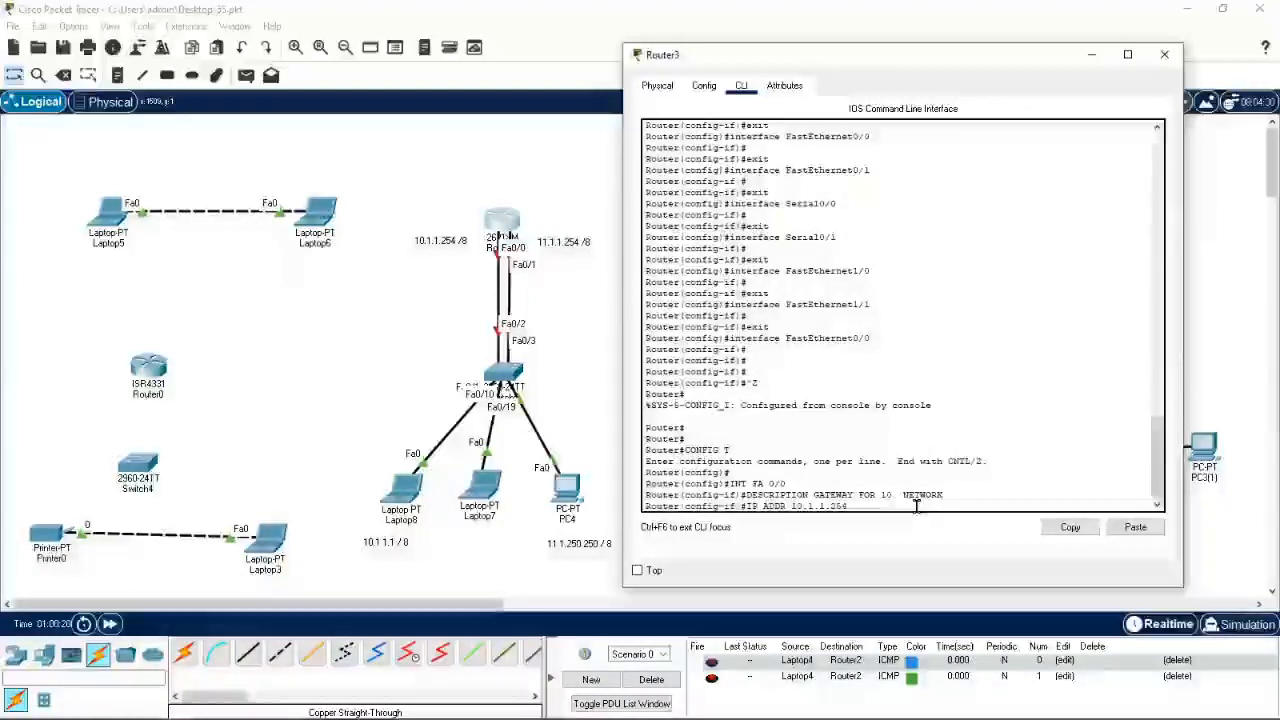
text( 255.0.0)
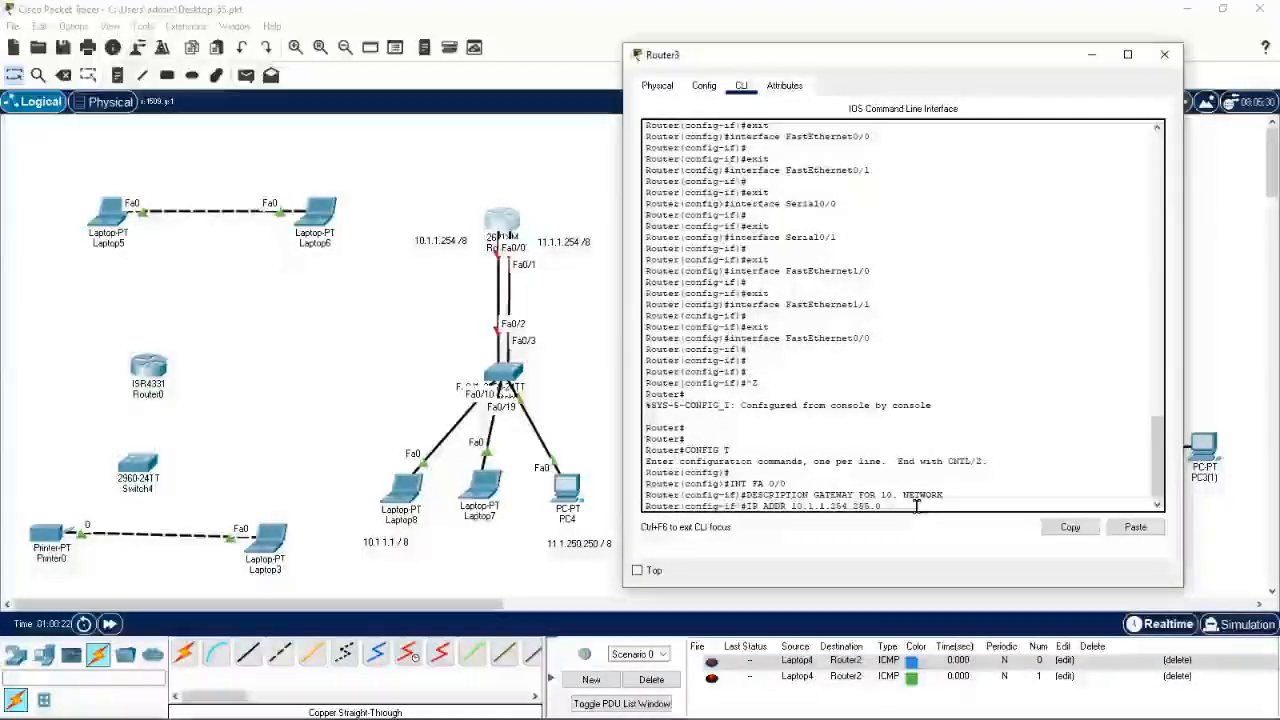
text(.0)
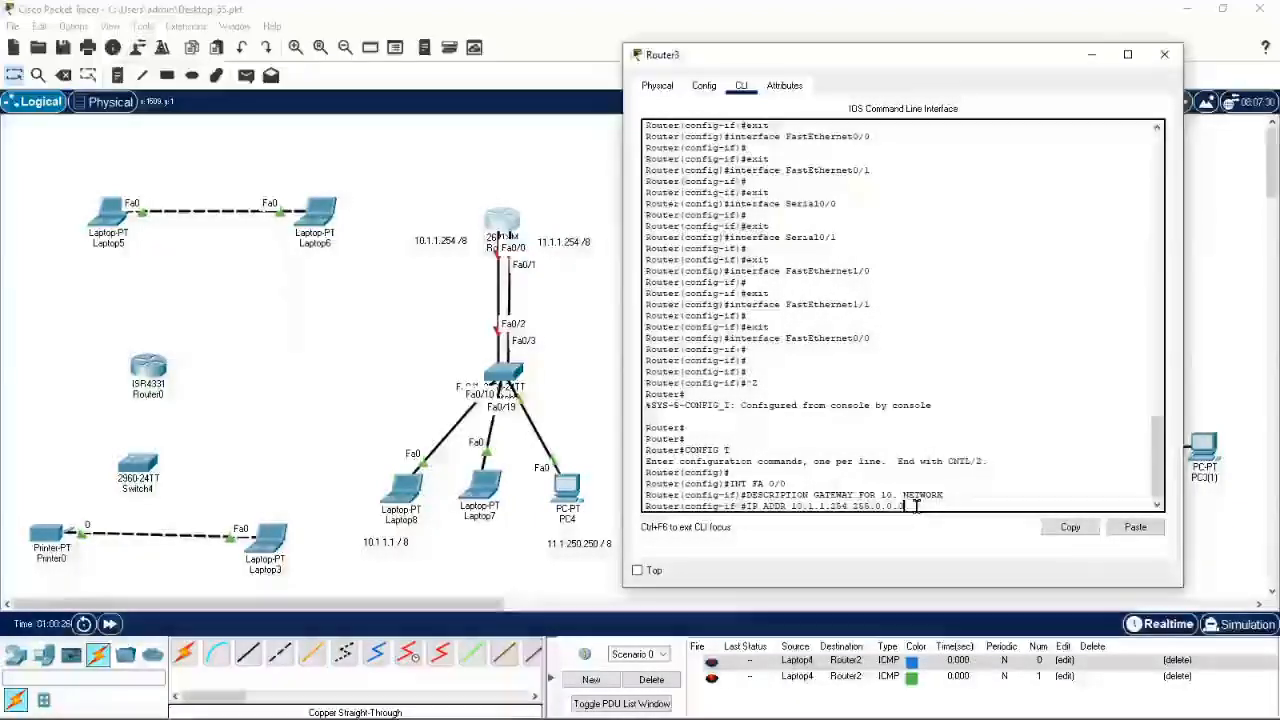
key(Return)
Step: Enable Router3's FA 0/0 interface with NO SH, review the line protocol message and return to a clean interface configuration prompt
text(NO)
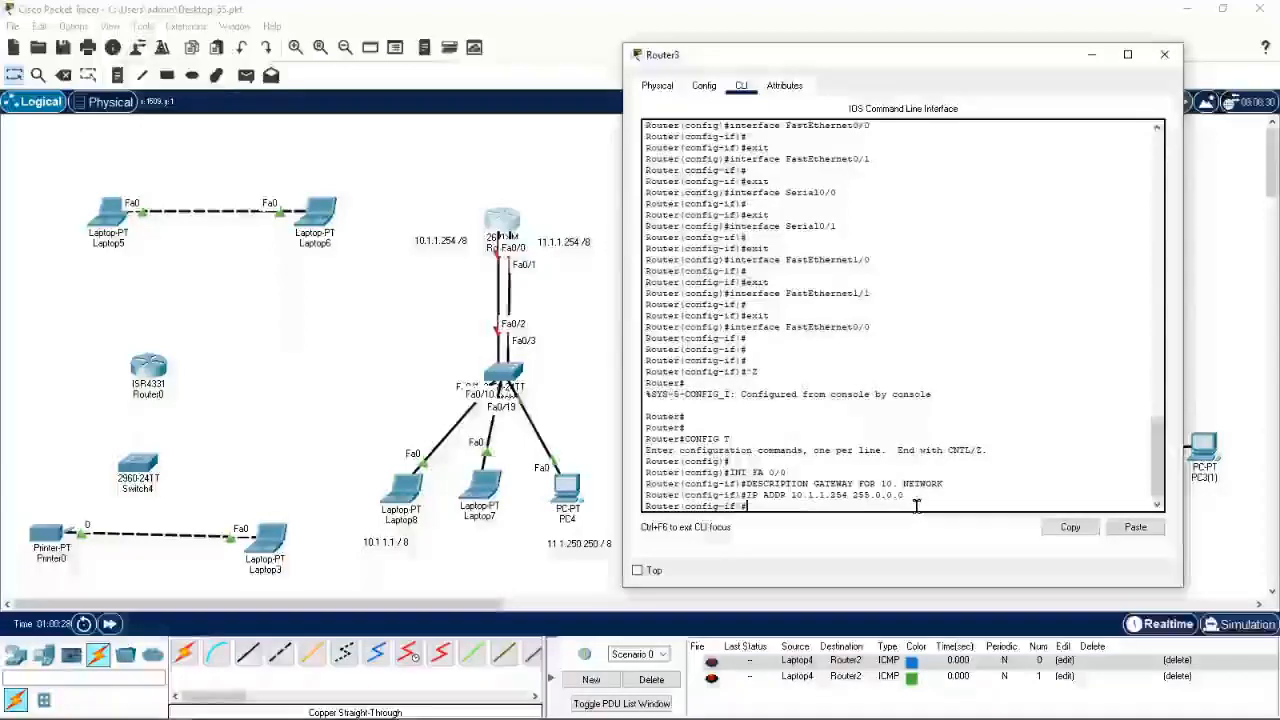
text( SH)
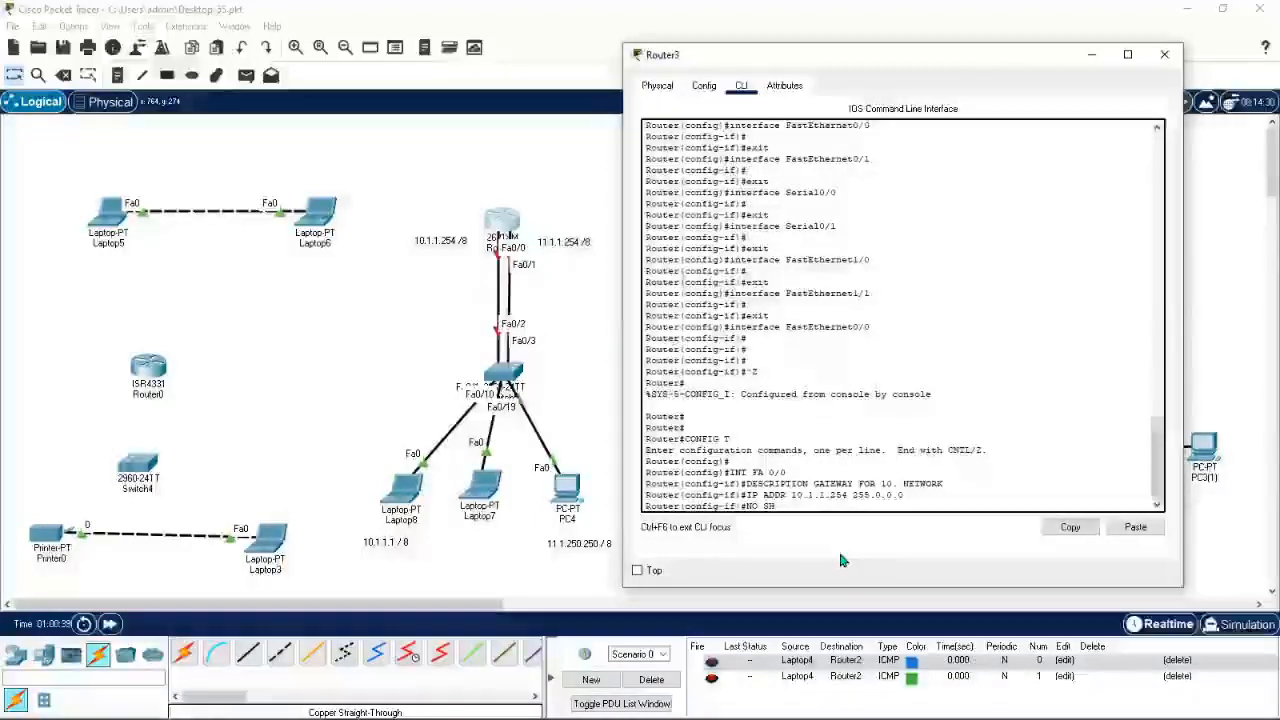
key(Return)
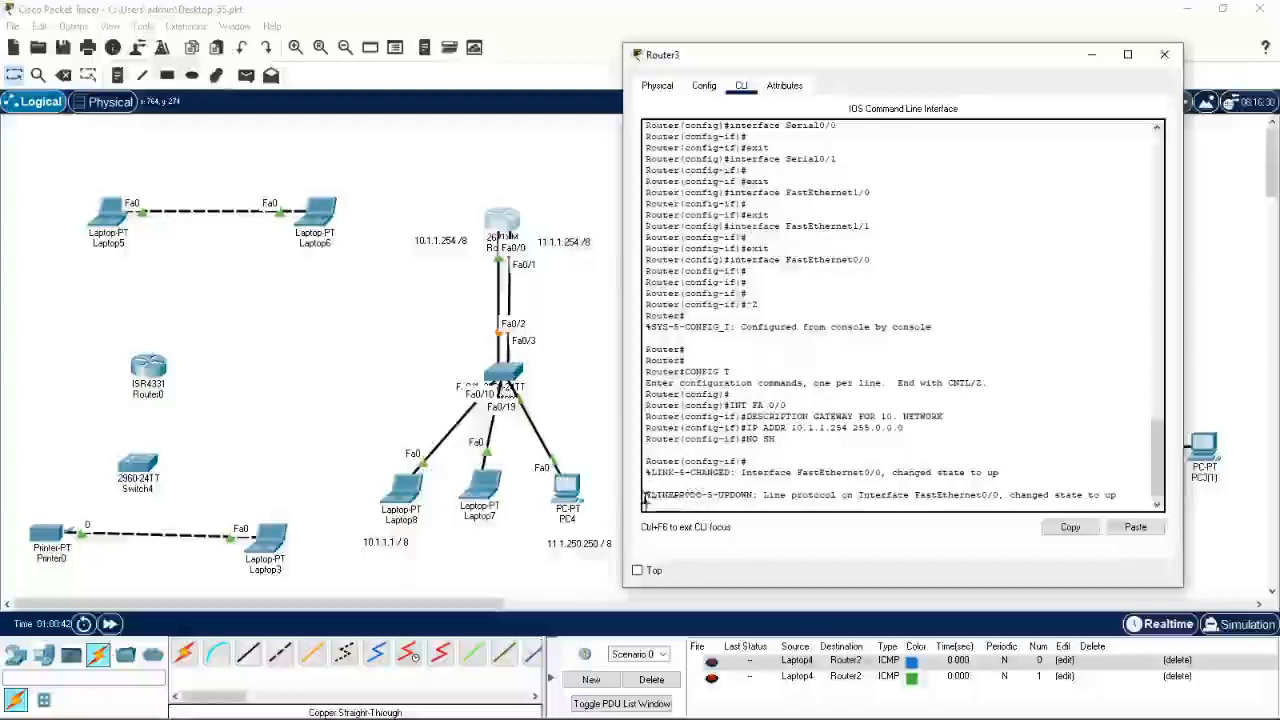
drag(645, 494, 1117, 497)
click(977, 498)
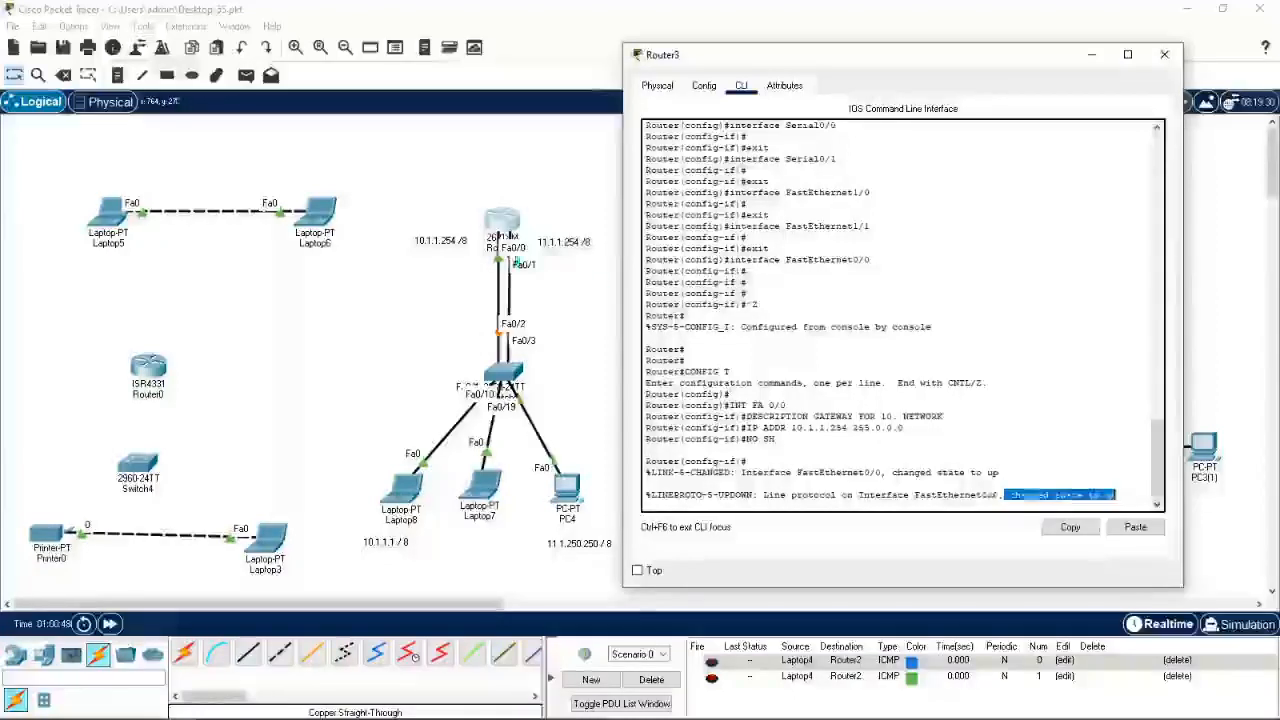
click(1121, 493)
key(Return)
key(Return)
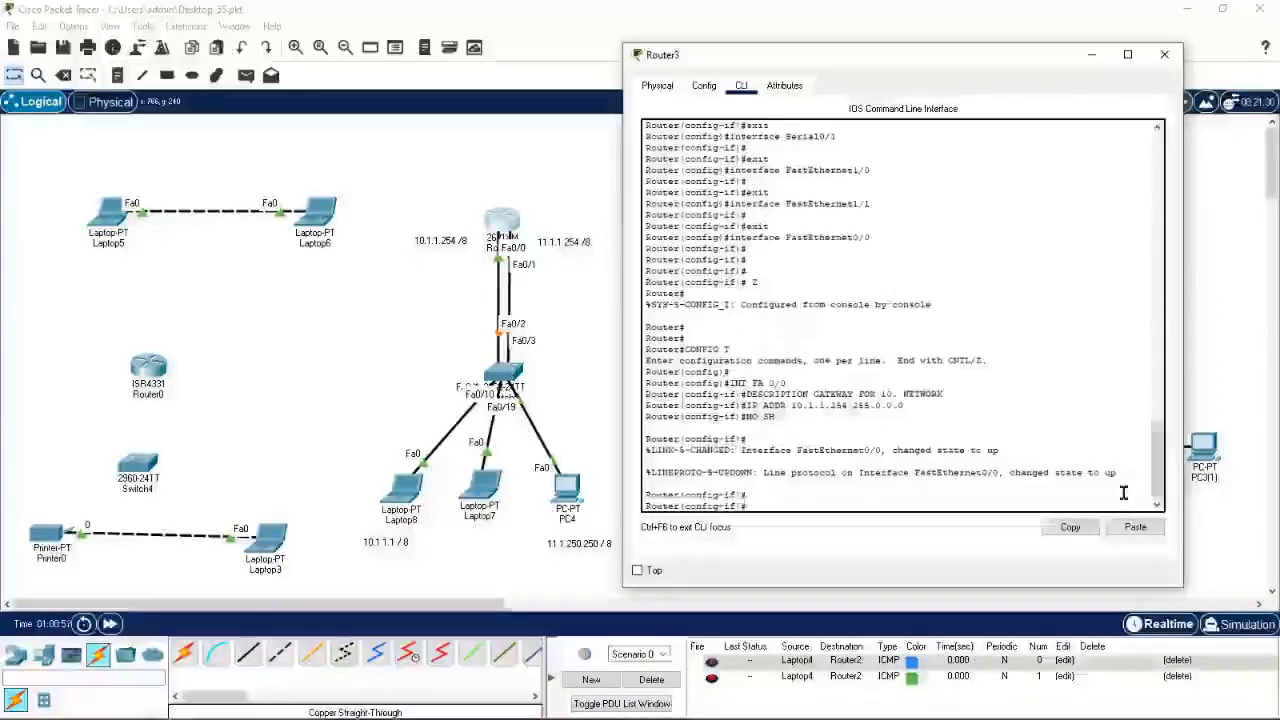